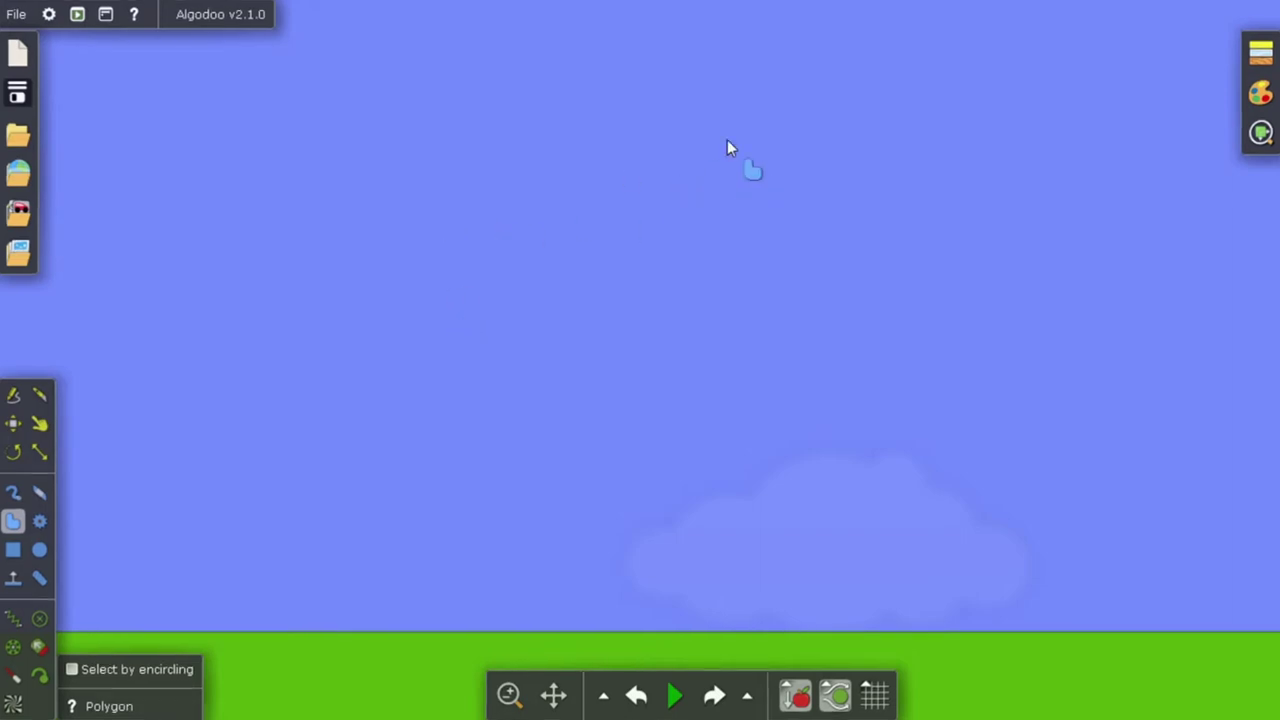
Step: Draw a freehand polygon in the sky of the empty scene and close the Components browser
{"action": "mouse_move", "coordinate": [600, 189]}
{"action": "left_mouse_down"}
{"action": "mouse_move", "coordinate": [520, 177]}
{"action": "mouse_move", "coordinate": [622, 200]}
{"action": "left_mouse_up"}
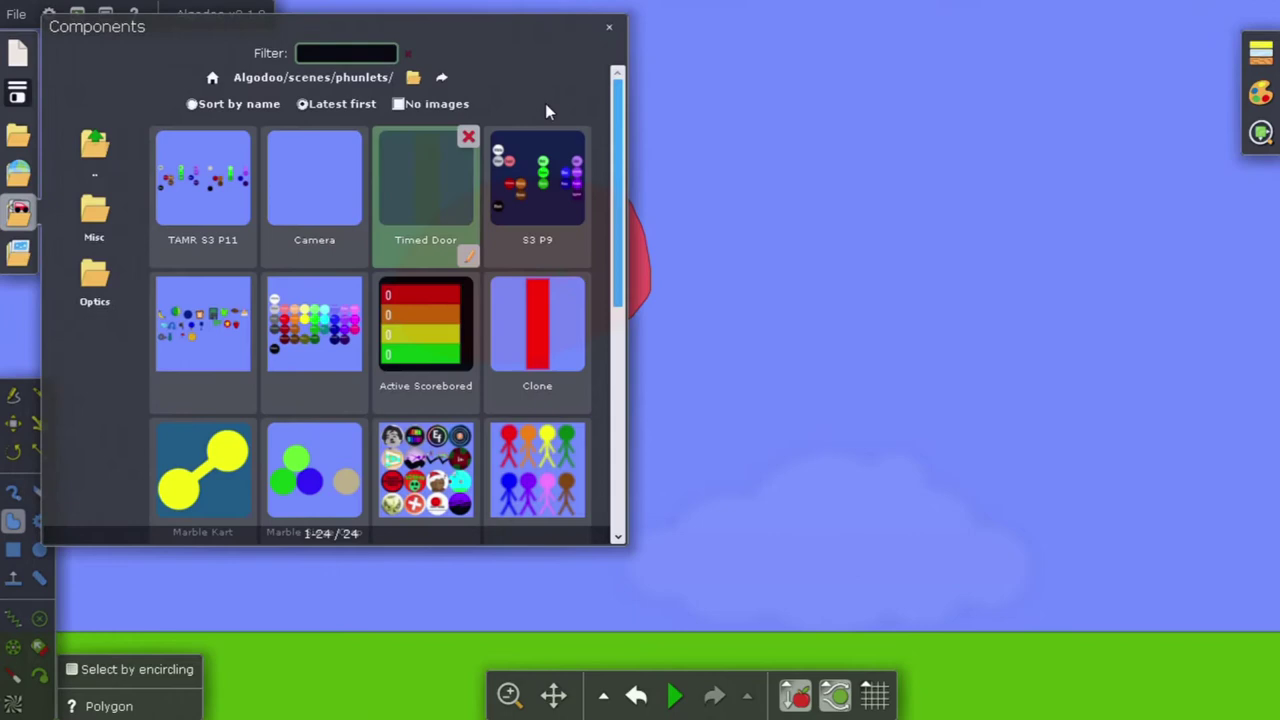
{"action": "left_click", "coordinate": [608, 28]}
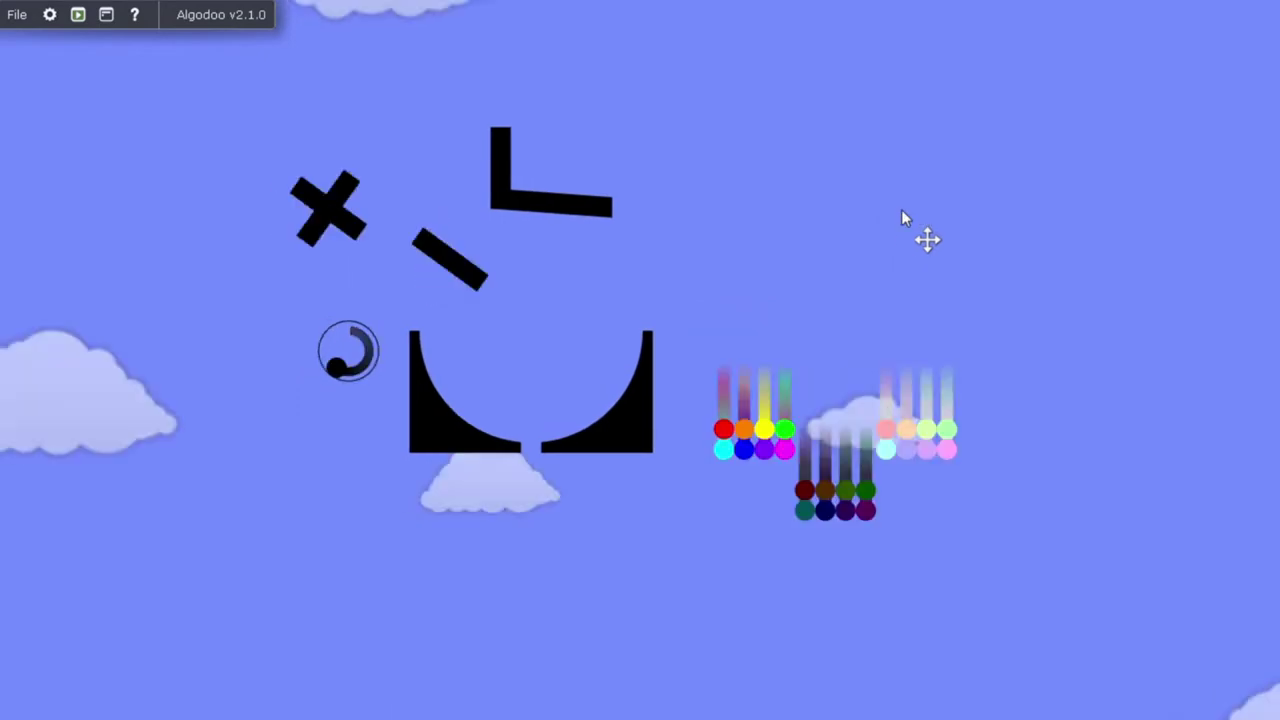
Step: Duplicate the two funnel halves into the empty area beyond the marbles and turn on the grid to align the copy
{"action": "left_click_drag", "start_coordinate": [902, 210], "coordinate": [915, 267]}
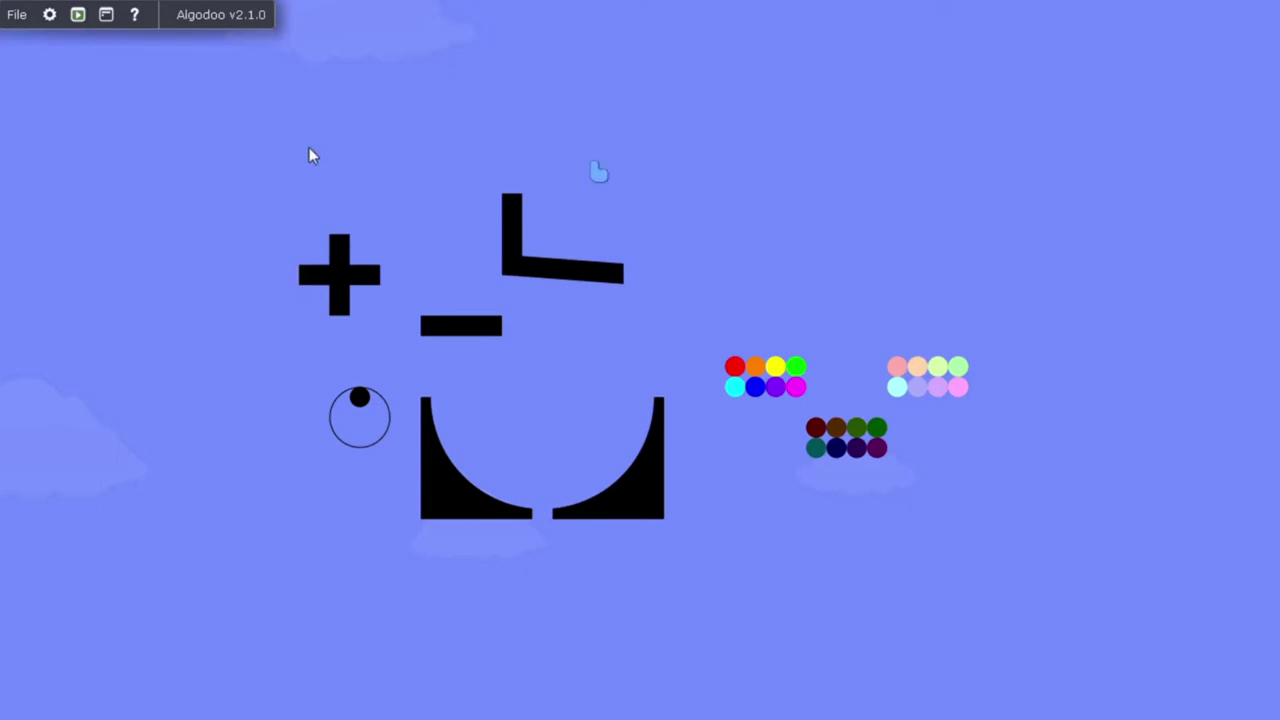
{"action": "left_click_drag", "start_coordinate": [900, 277], "coordinate": [926, 149]}
{"action": "left_click_drag", "start_coordinate": [871, 90], "coordinate": [852, 83]}
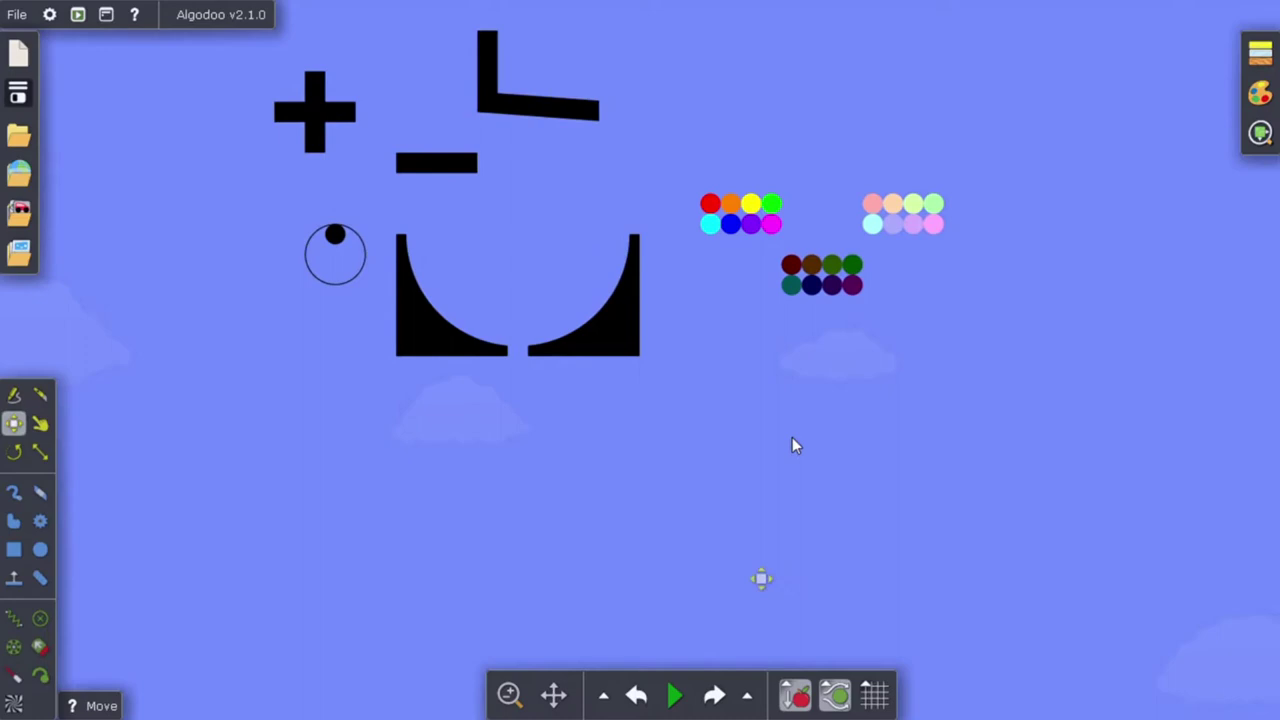
{"action": "left_click_drag", "start_coordinate": [669, 433], "coordinate": [368, 239]}
{"action": "key", "text": "ctrl+c"}
{"action": "left_click_drag", "start_coordinate": [706, 368], "coordinate": [378, 364]}
{"action": "key", "text": "ctrl+v"}
{"action": "left_click", "coordinate": [875, 695]}
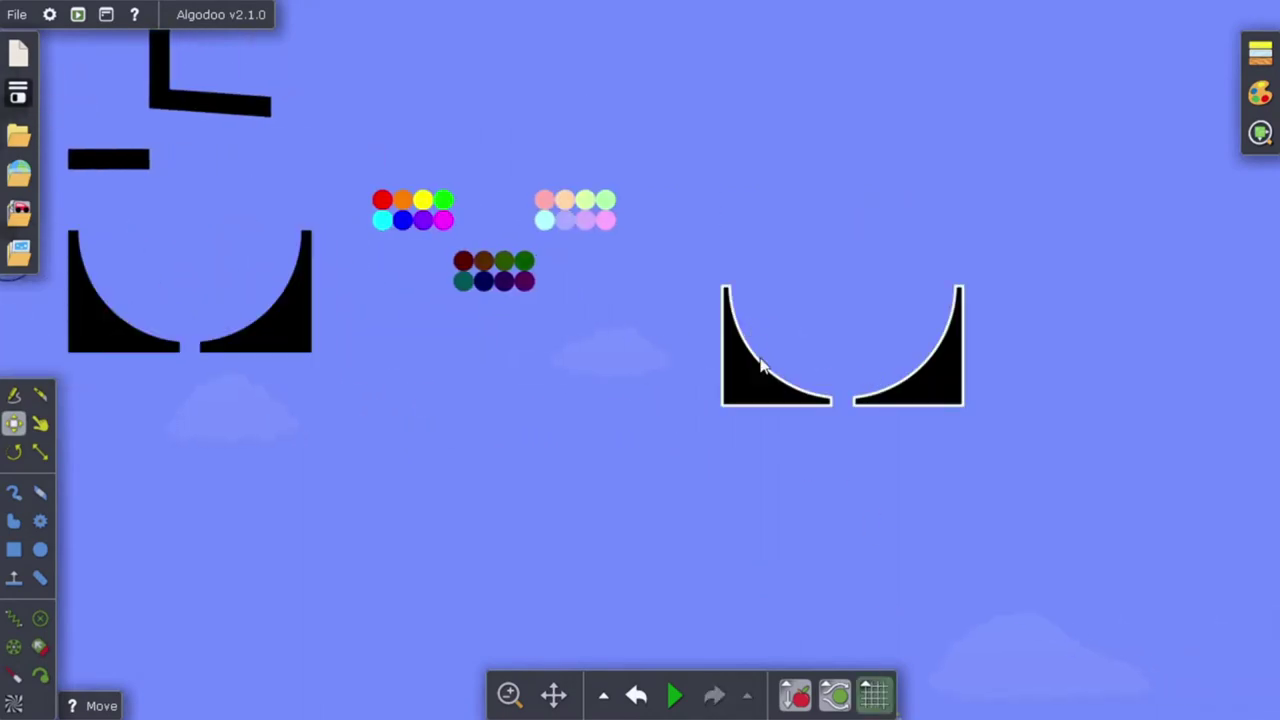
{"action": "scroll", "coordinate": [733, 390], "scroll_direction": "up", "scroll_amount": 3}
{"action": "left_click", "coordinate": [733, 390]}
{"action": "left_click", "coordinate": [485, 264]}
{"action": "left_click_drag", "start_coordinate": [485, 264], "coordinate": [763, 322]}
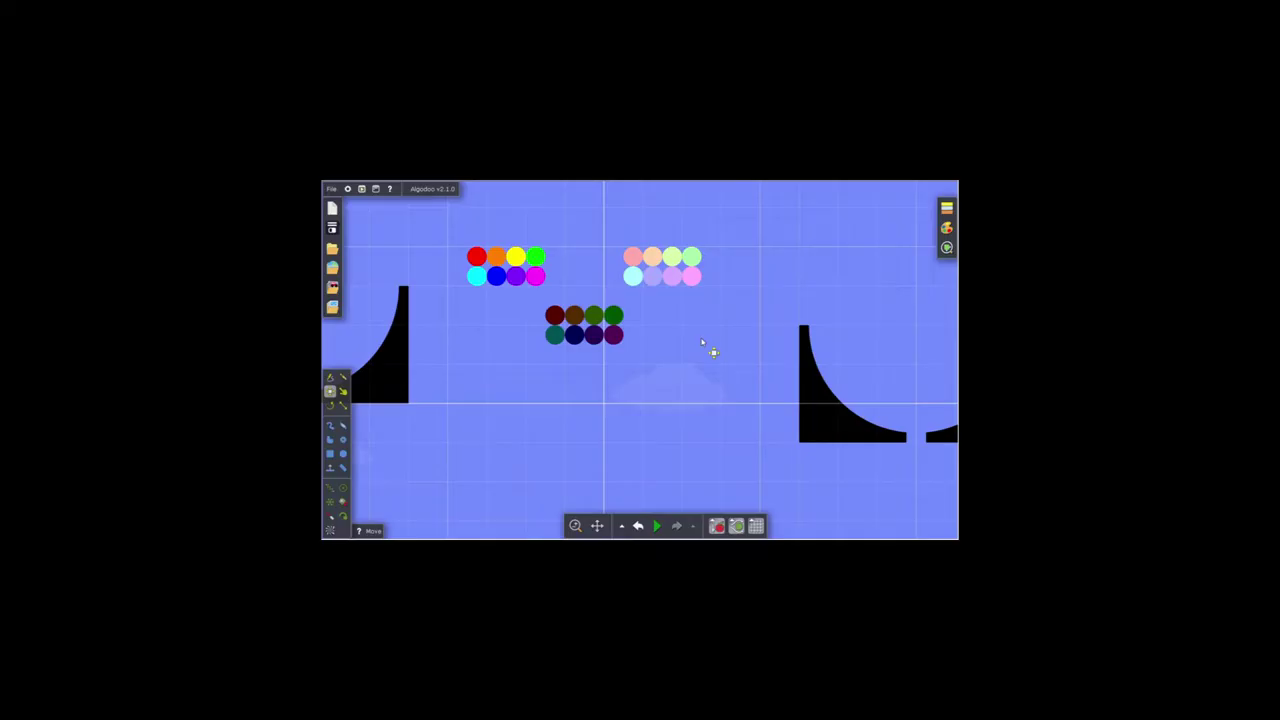
{"action": "right_click", "coordinate": [702, 342]}
{"action": "mouse_move", "coordinate": [730, 382]}
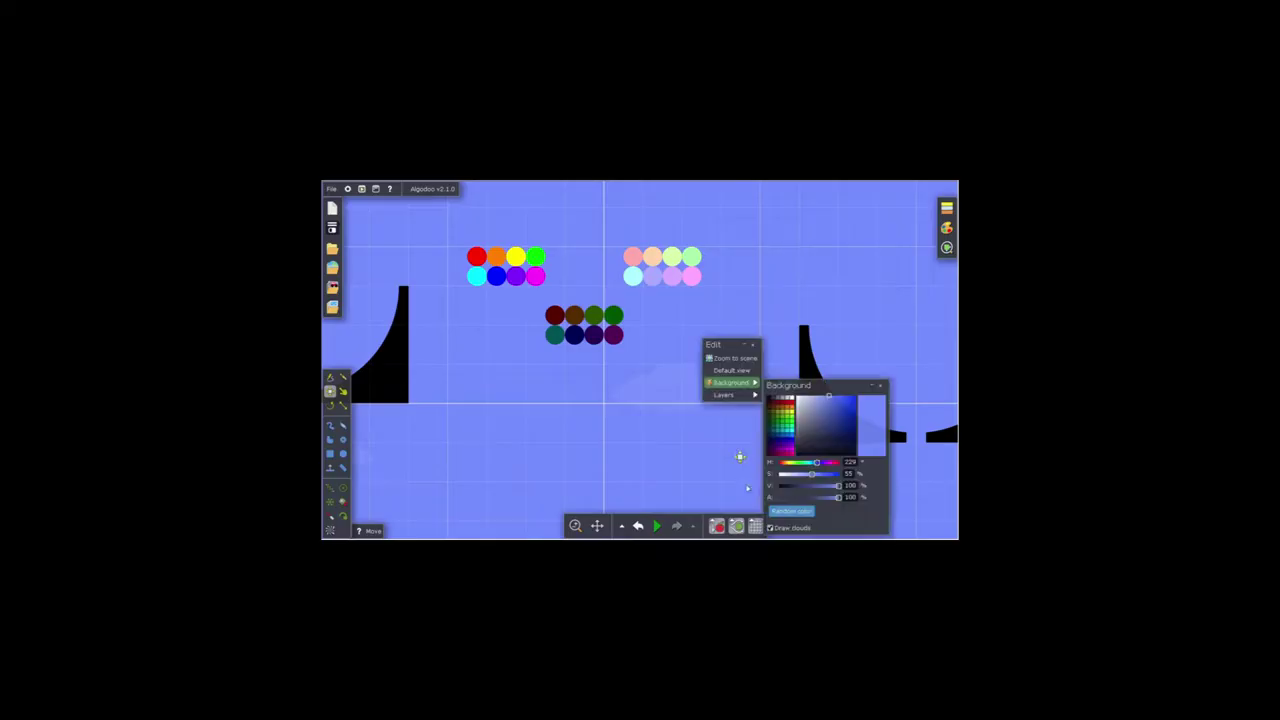
{"action": "left_click", "coordinate": [654, 420]}
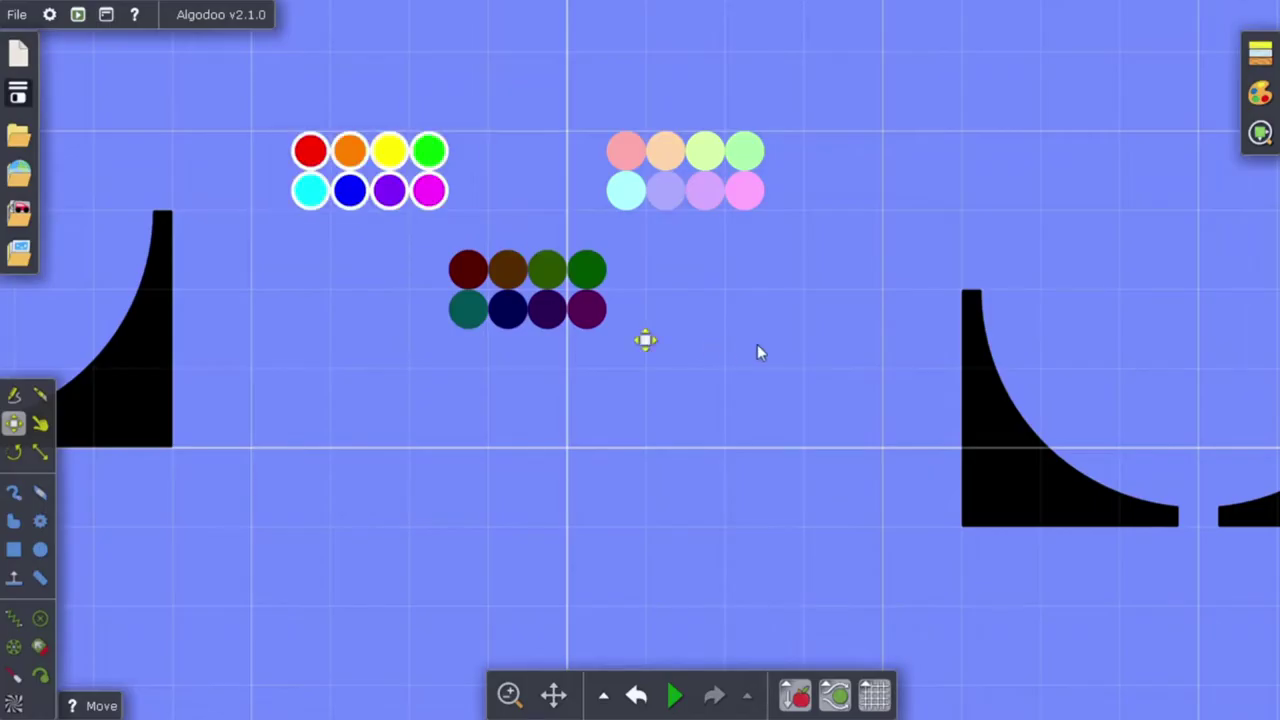
Step: Paste a copy of the eight bright-coloured marbles and position it over the left part of the new funnel's opening
{"action": "left_click_drag", "start_coordinate": [780, 371], "coordinate": [391, 386]}
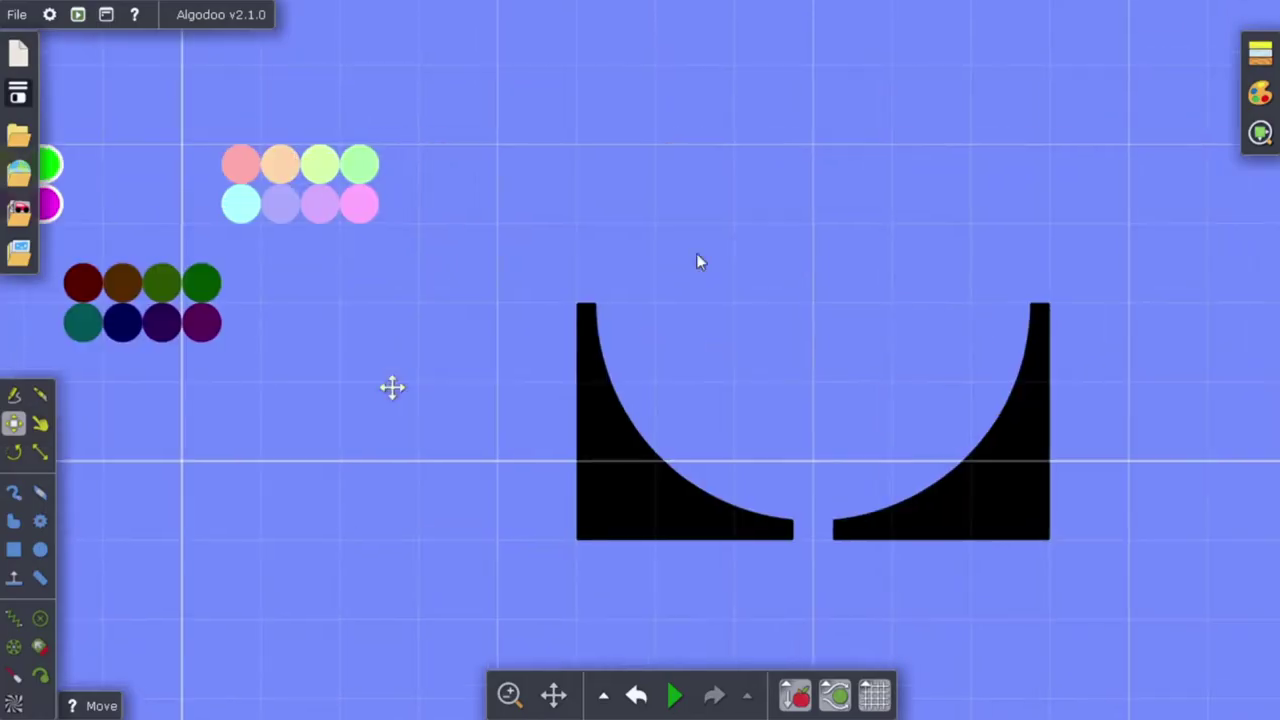
{"action": "key", "text": "ctrl+v"}
{"action": "left_click_drag", "start_coordinate": [785, 248], "coordinate": [729, 252]}
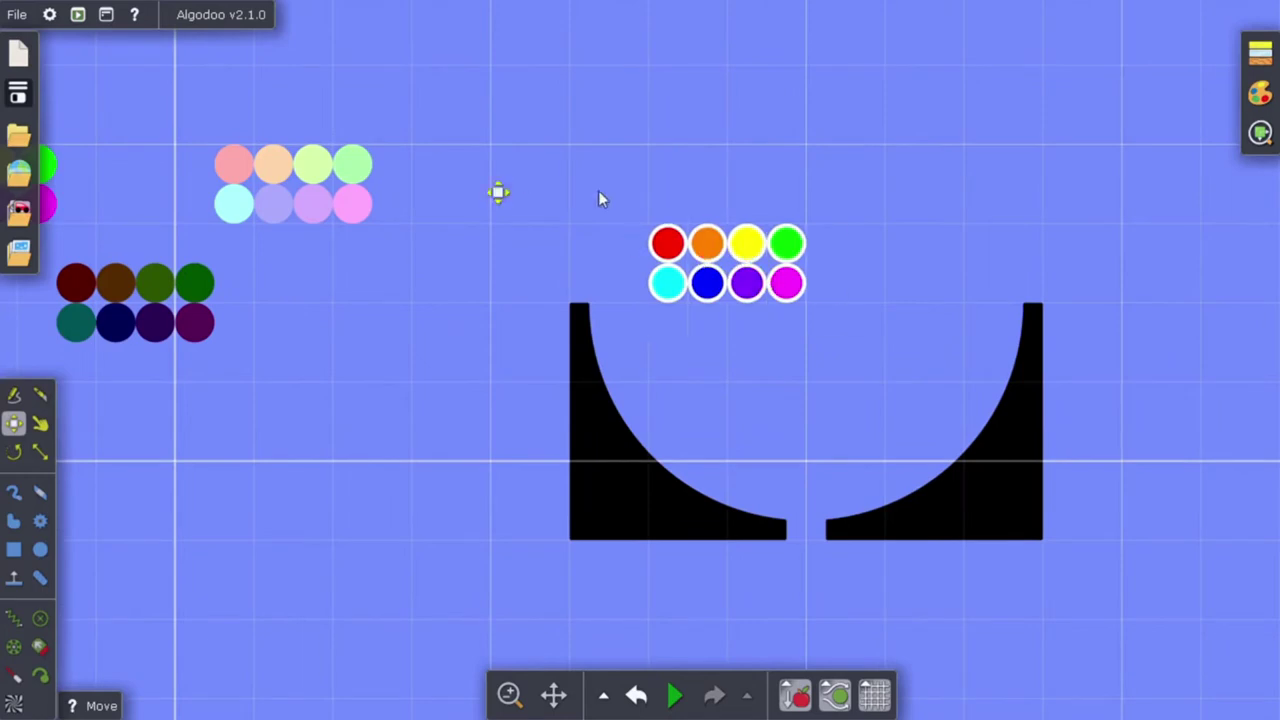
{"action": "left_click_drag", "start_coordinate": [551, 209], "coordinate": [828, 275]}
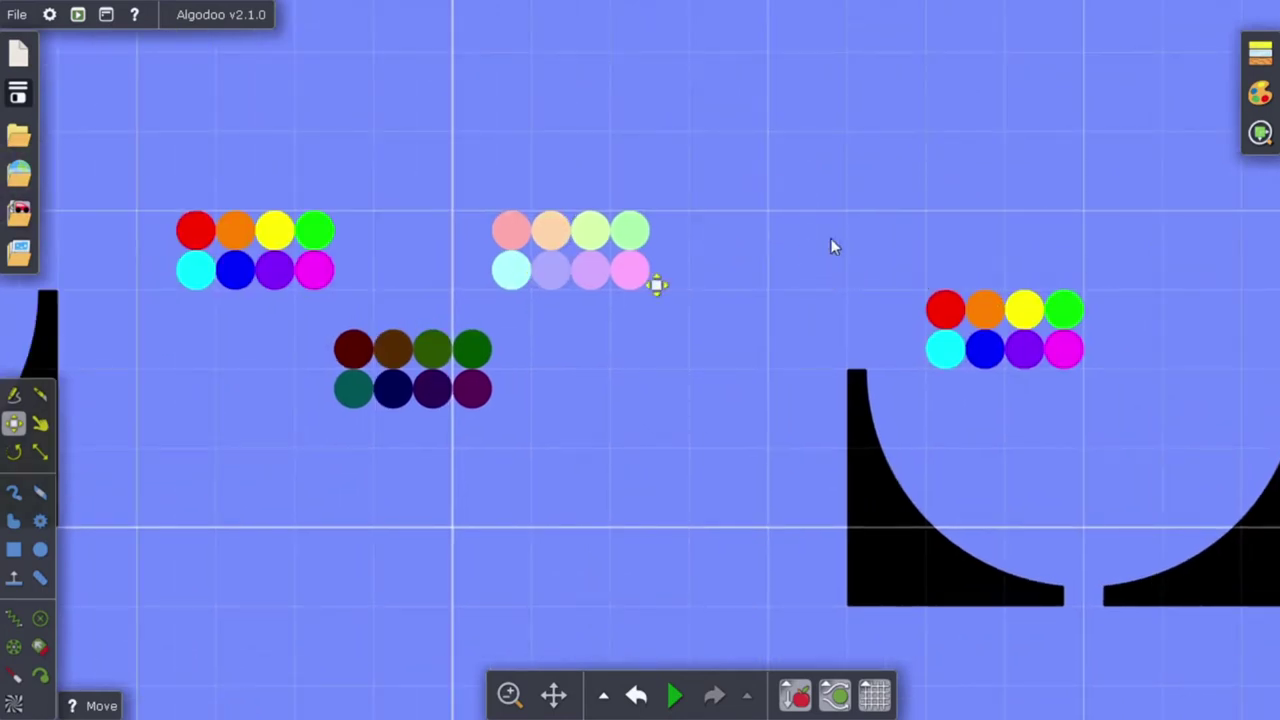
{"action": "left_click_drag", "start_coordinate": [922, 252], "coordinate": [812, 278]}
{"action": "scroll", "coordinate": [630, 249], "scroll_direction": "up", "scroll_amount": 3}
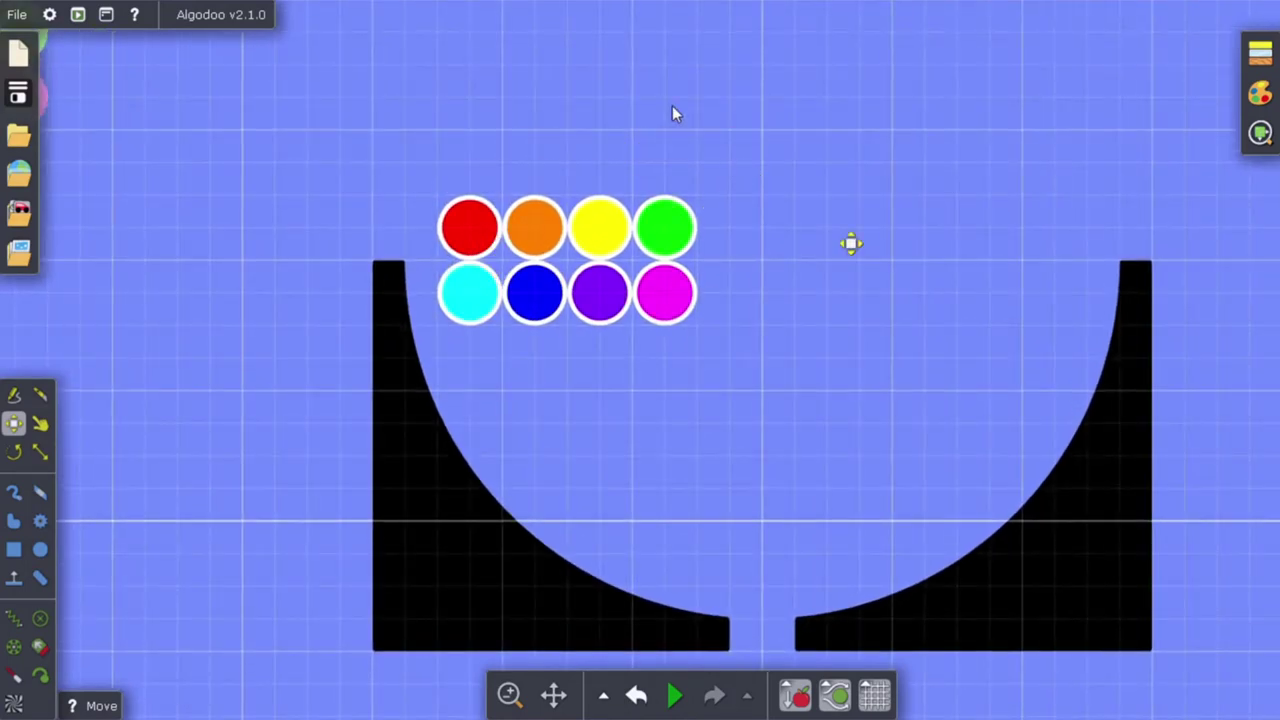
Step: Test-run the simulation with the marbles in the funnel and restore the starting state
{"action": "scroll", "coordinate": [700, 150], "scroll_direction": "down", "scroll_amount": 3}
{"action": "key", "text": "space"}
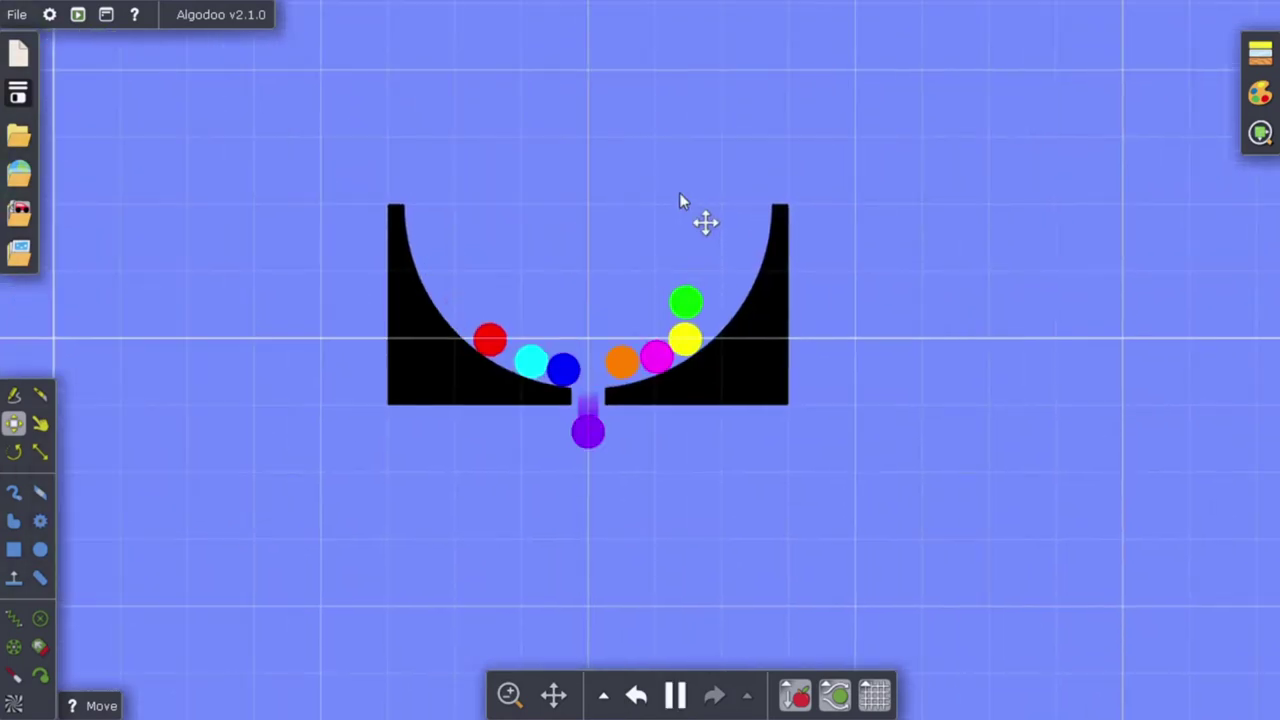
{"action": "left_click", "coordinate": [636, 695]}
Step: Duplicate the cross-shaped spinner and place the copy on the new funnel's right half, its arm tip flush with the outlet edge
{"action": "left_click_drag", "start_coordinate": [381, 396], "coordinate": [893, 467]}
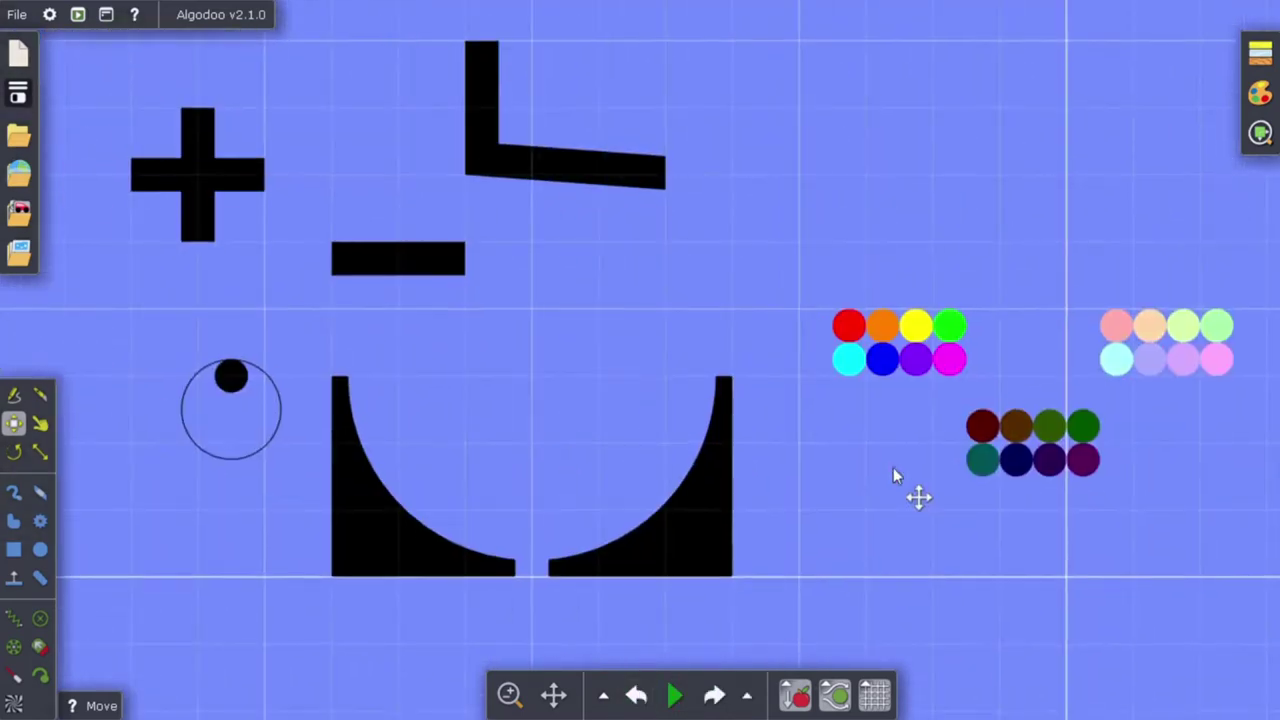
{"action": "left_click", "coordinate": [197, 174]}
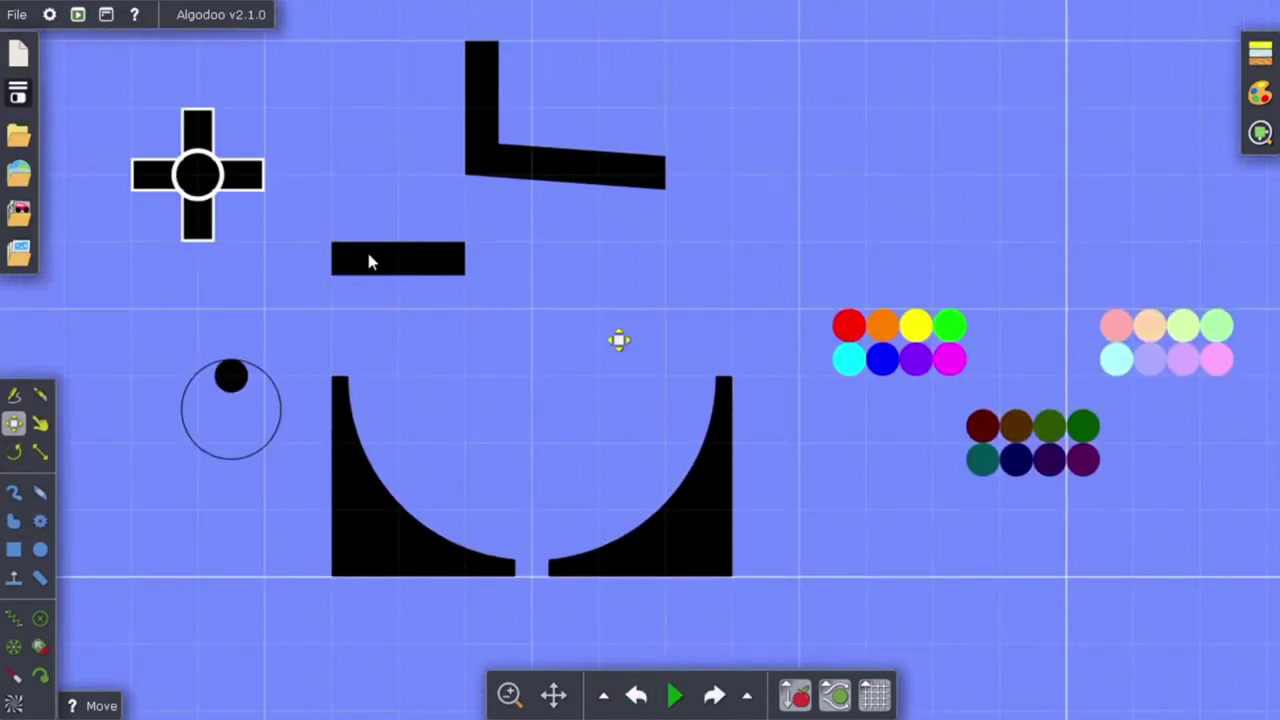
{"action": "left_click_drag", "start_coordinate": [714, 327], "coordinate": [250, 200]}
{"action": "left_click_drag", "start_coordinate": [780, 500], "coordinate": [331, 389]}
{"action": "scroll", "coordinate": [610, 340], "scroll_direction": "up", "scroll_amount": 3}
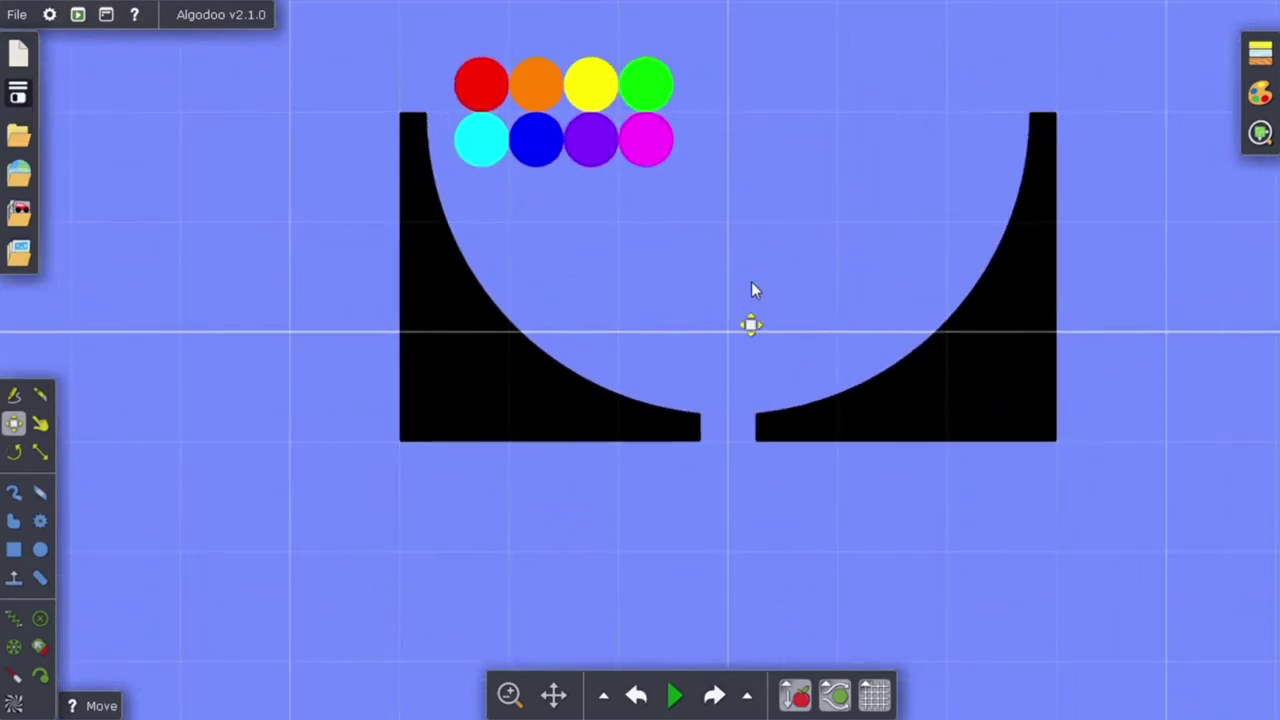
{"action": "key", "text": "ctrl+v"}
{"action": "scroll", "coordinate": [785, 275], "scroll_direction": "up", "scroll_amount": 4}
{"action": "left_click_drag", "start_coordinate": [709, 405], "coordinate": [934, 538]}
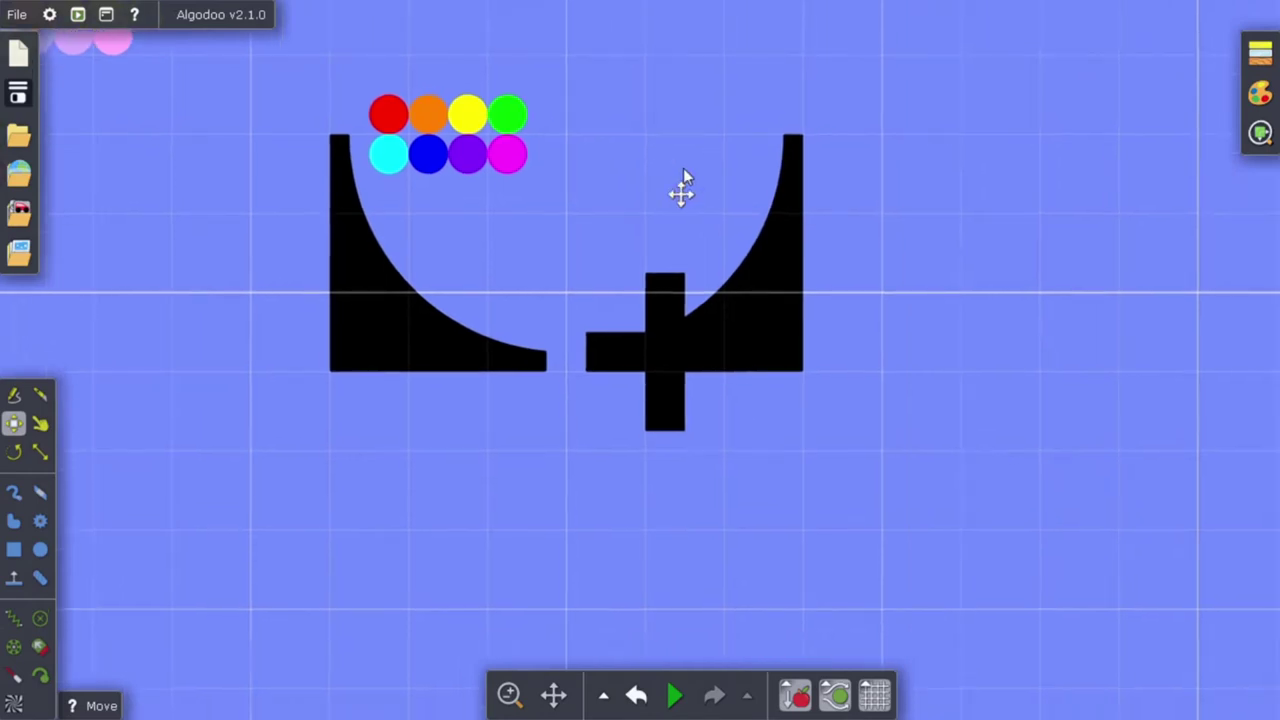
Step: Try the spinner in a simulation run, restore the scene, and move the cross to the left side of the funnel outlet
{"action": "key", "text": "space"}
{"action": "key", "text": "ctrl+z"}
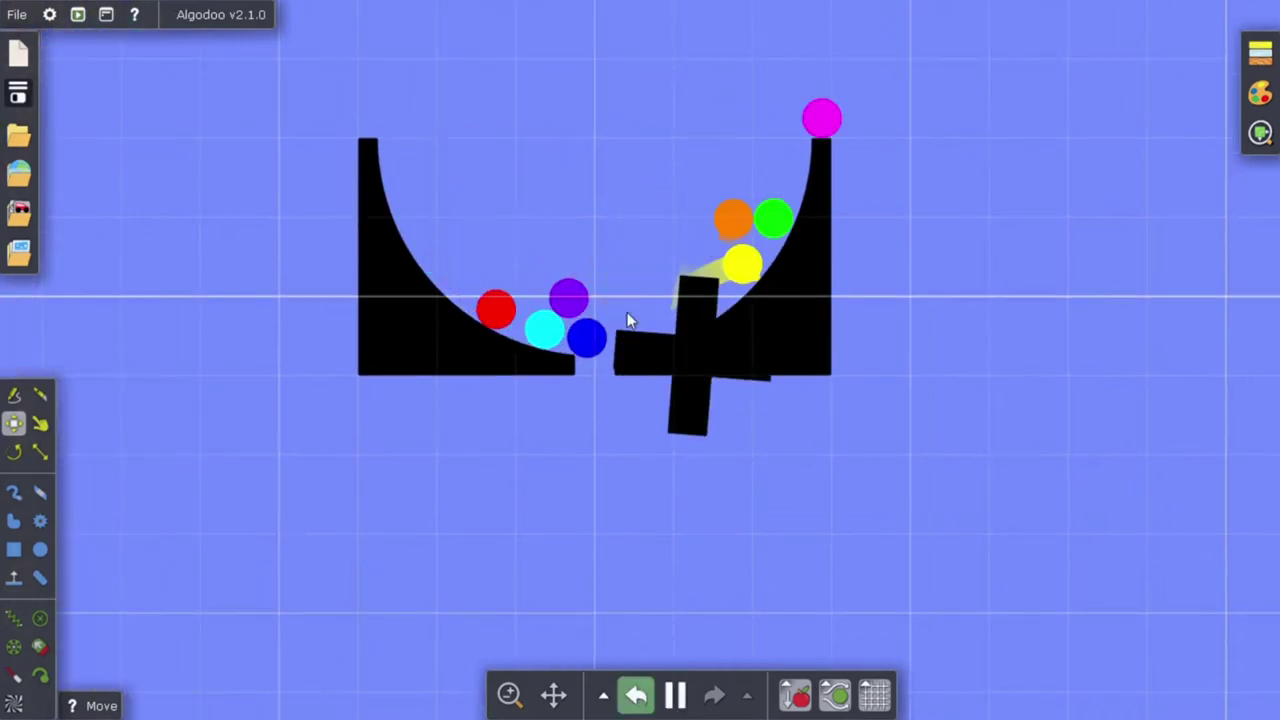
{"action": "scroll", "coordinate": [606, 265], "scroll_direction": "up", "scroll_amount": 3}
{"action": "left_click_drag", "start_coordinate": [767, 480], "coordinate": [380, 500]}
Step: Run the simulation with the cross on the outlet's left side and restore the starting state
{"action": "scroll", "coordinate": [703, 330], "scroll_direction": "down", "scroll_amount": 2}
{"action": "key", "text": "space"}
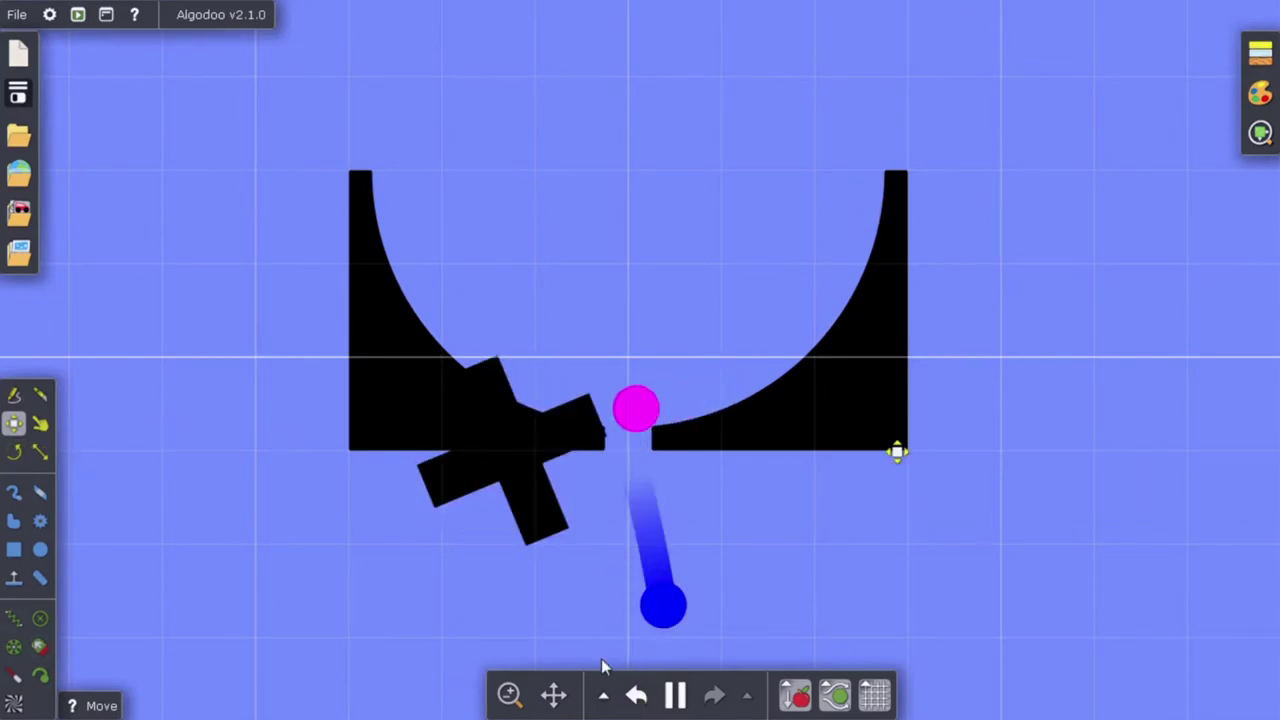
{"action": "left_click", "coordinate": [636, 695]}
Step: Copy the L-shaped ramp from the original parts and paste it near the right rim of the new funnel
{"action": "scroll", "coordinate": [193, 308], "scroll_direction": "down", "scroll_amount": 3}
{"action": "left_click_drag", "start_coordinate": [160, 335], "coordinate": [393, 513]}
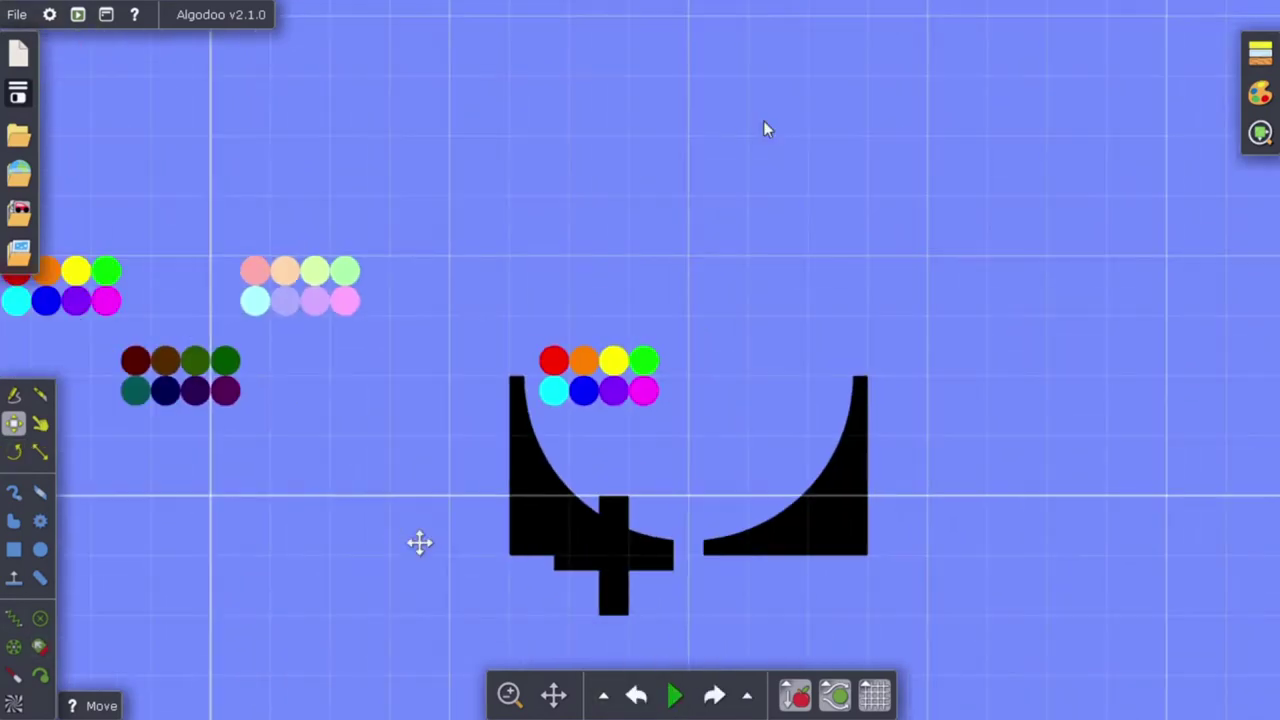
{"action": "left_click_drag", "start_coordinate": [164, 71], "coordinate": [763, 120]}
{"action": "scroll", "coordinate": [420, 72], "scroll_direction": "up", "scroll_amount": 3}
{"action": "left_click_drag", "start_coordinate": [545, 370], "coordinate": [145, 45]}
{"action": "scroll", "coordinate": [940, 240], "scroll_direction": "down", "scroll_amount": 3}
{"action": "left_click_drag", "start_coordinate": [940, 240], "coordinate": [240, 65]}
{"action": "scroll", "coordinate": [1020, 300], "scroll_direction": "up", "scroll_amount": 1}
{"action": "scroll", "coordinate": [856, 222], "scroll_direction": "up", "scroll_amount": 3}
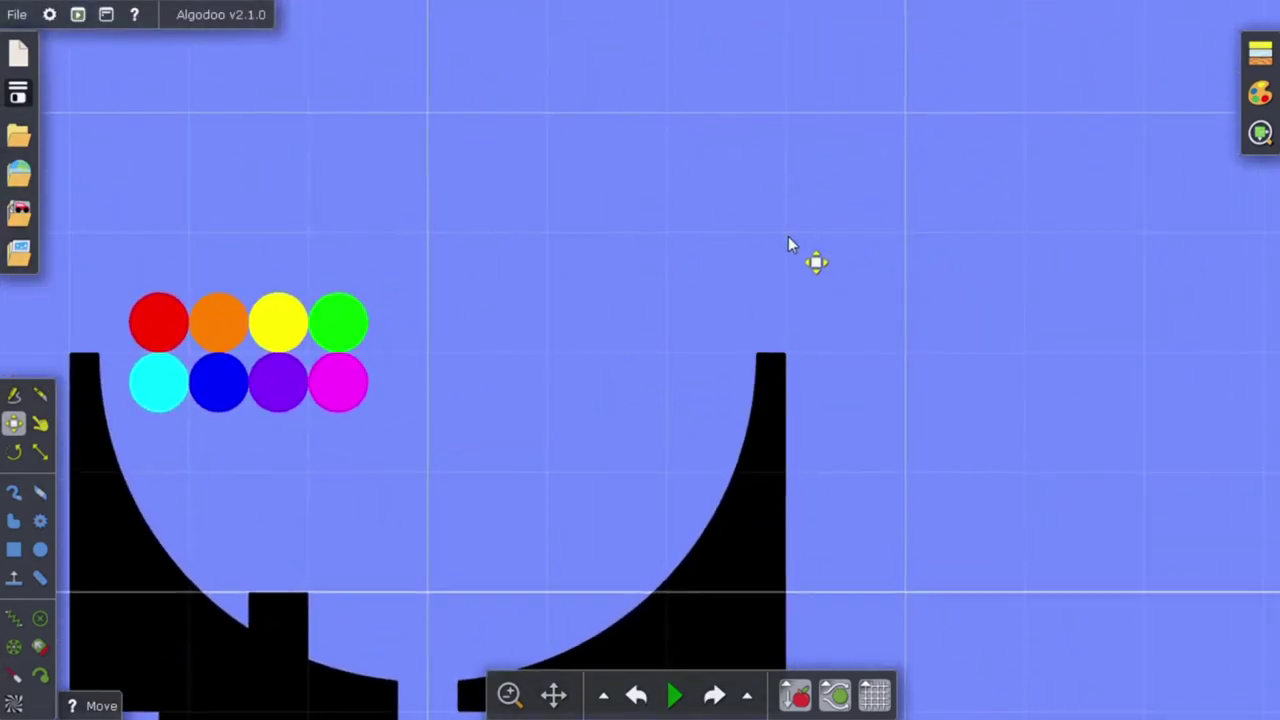
{"action": "key", "text": "ctrl+v"}
Step: Seat the L-shaped ramp on the funnel's right rim, with its upright flush with the funnel's inner wall
{"action": "scroll", "coordinate": [656, 302], "scroll_direction": "up", "scroll_amount": 2}
{"action": "left_click_drag", "start_coordinate": [702, 310], "coordinate": [828, 341]}
{"action": "left_click", "coordinate": [773, 293]}
{"action": "left_click_drag", "start_coordinate": [914, 277], "coordinate": [547, 292]}
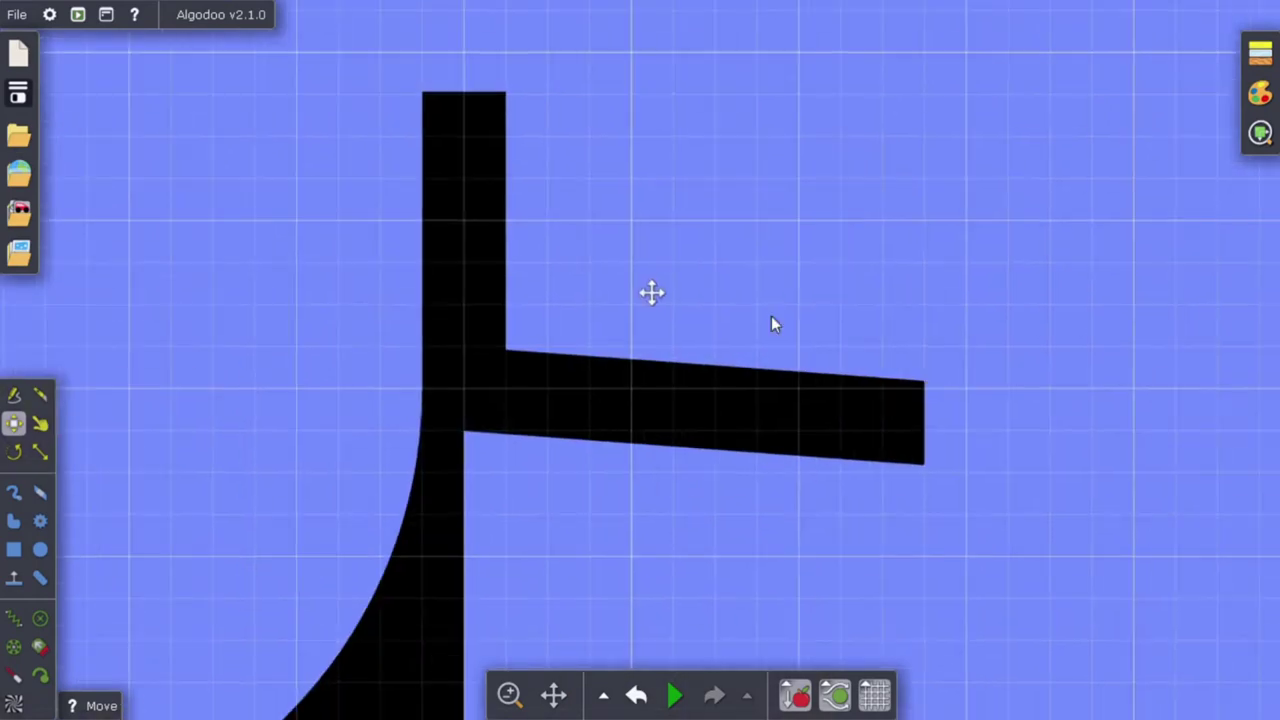
{"action": "left_click_drag", "start_coordinate": [462, 260], "coordinate": [456, 226]}
{"action": "left_click", "coordinate": [277, 273]}
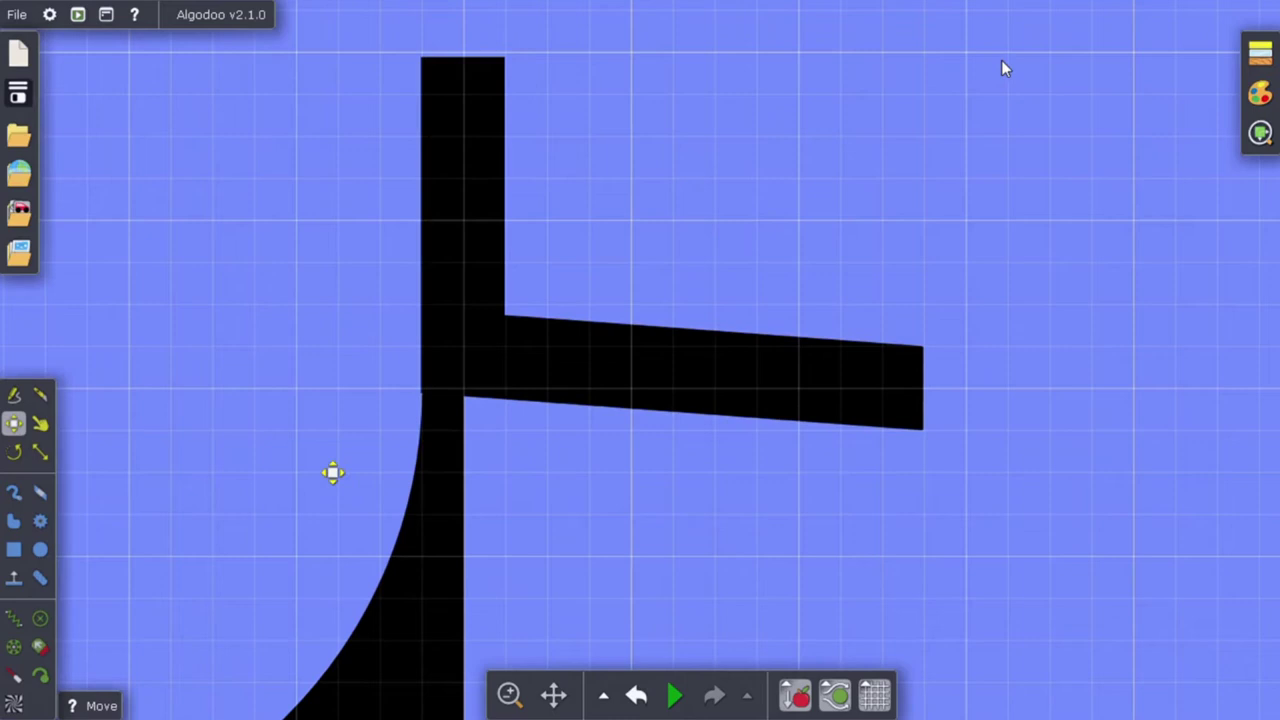
{"action": "left_click", "coordinate": [460, 256]}
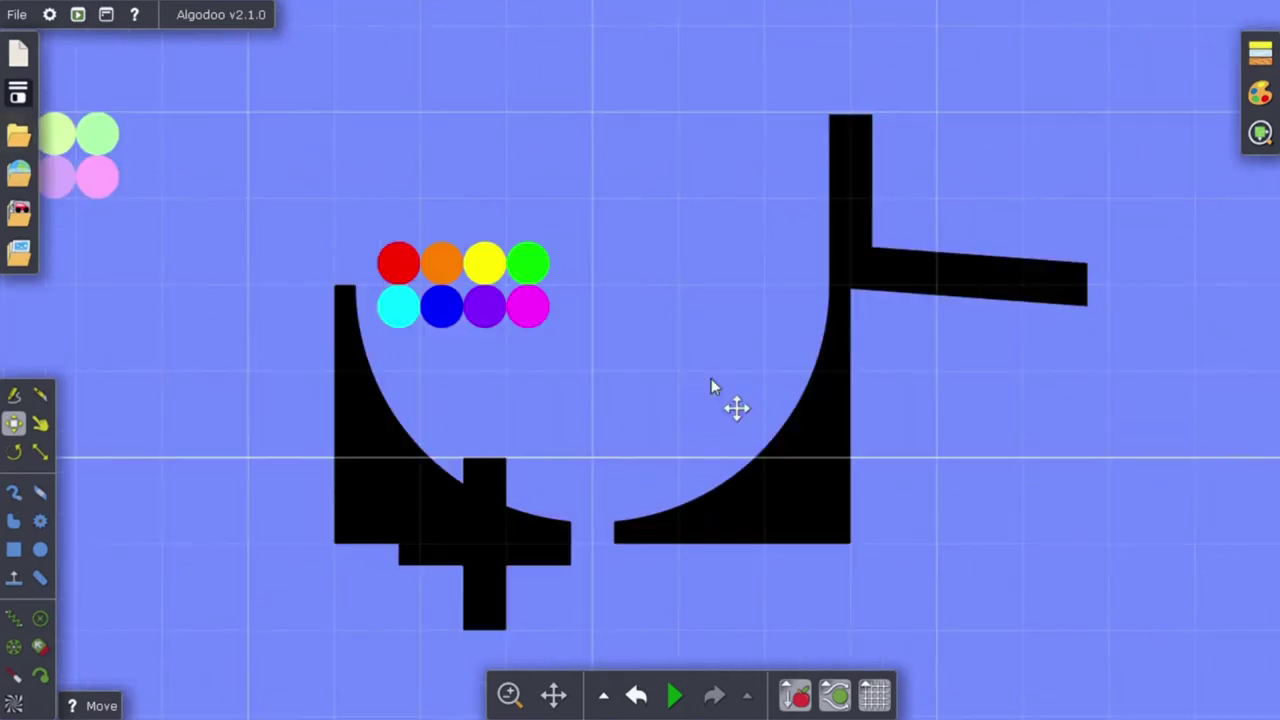
Step: Paste a second L-shaped ramp, rotate it 180 degrees, and seat its upright on the funnel's left rim
{"action": "left_click_drag", "start_coordinate": [763, 114], "coordinate": [1215, 363]}
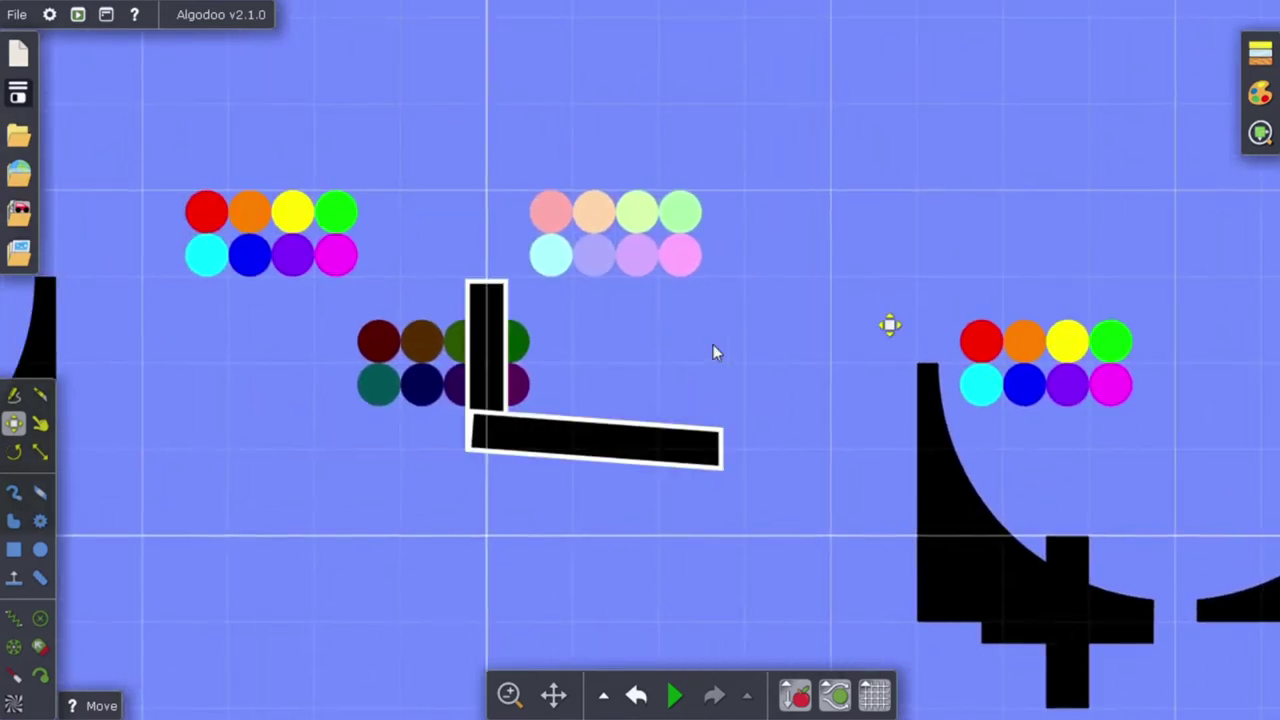
{"action": "scroll", "coordinate": [754, 315], "scroll_direction": "up", "scroll_amount": 3}
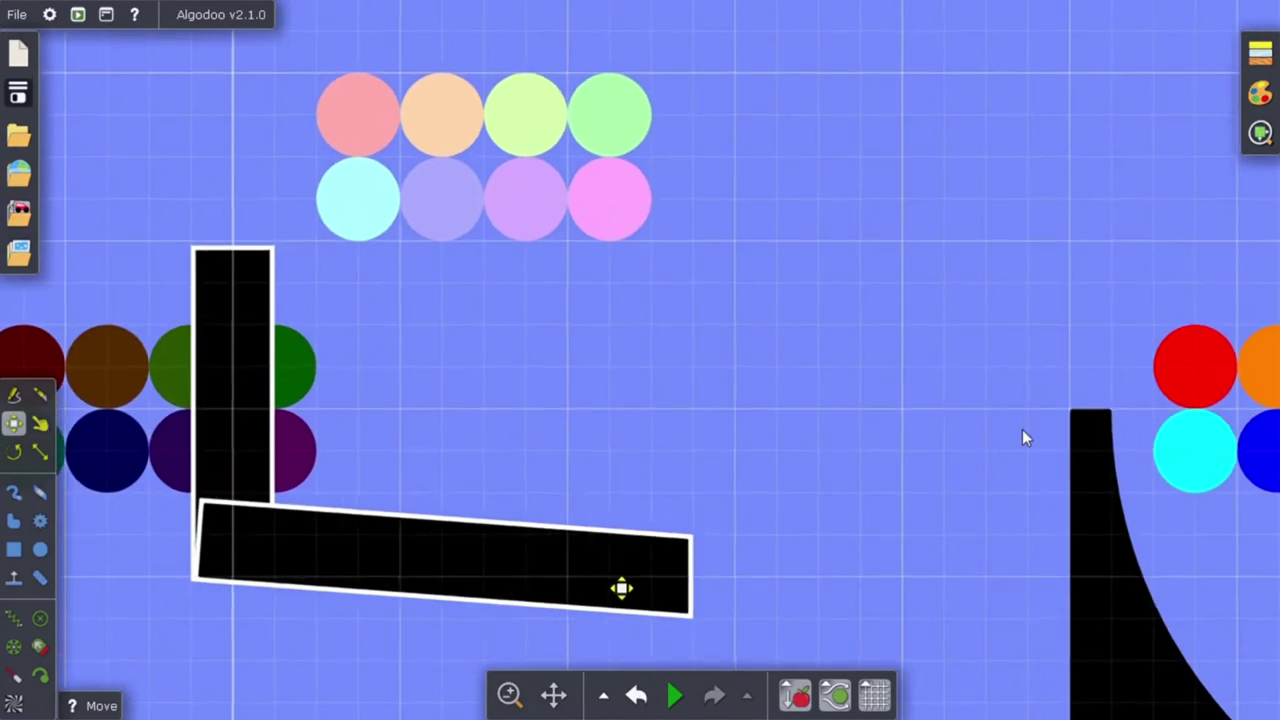
{"action": "left_click_drag", "start_coordinate": [596, 563], "coordinate": [1017, 436]}
{"action": "left_click_drag", "start_coordinate": [872, 430], "coordinate": [725, 340]}
{"action": "left_click_drag", "start_coordinate": [911, 477], "coordinate": [1065, 313]}
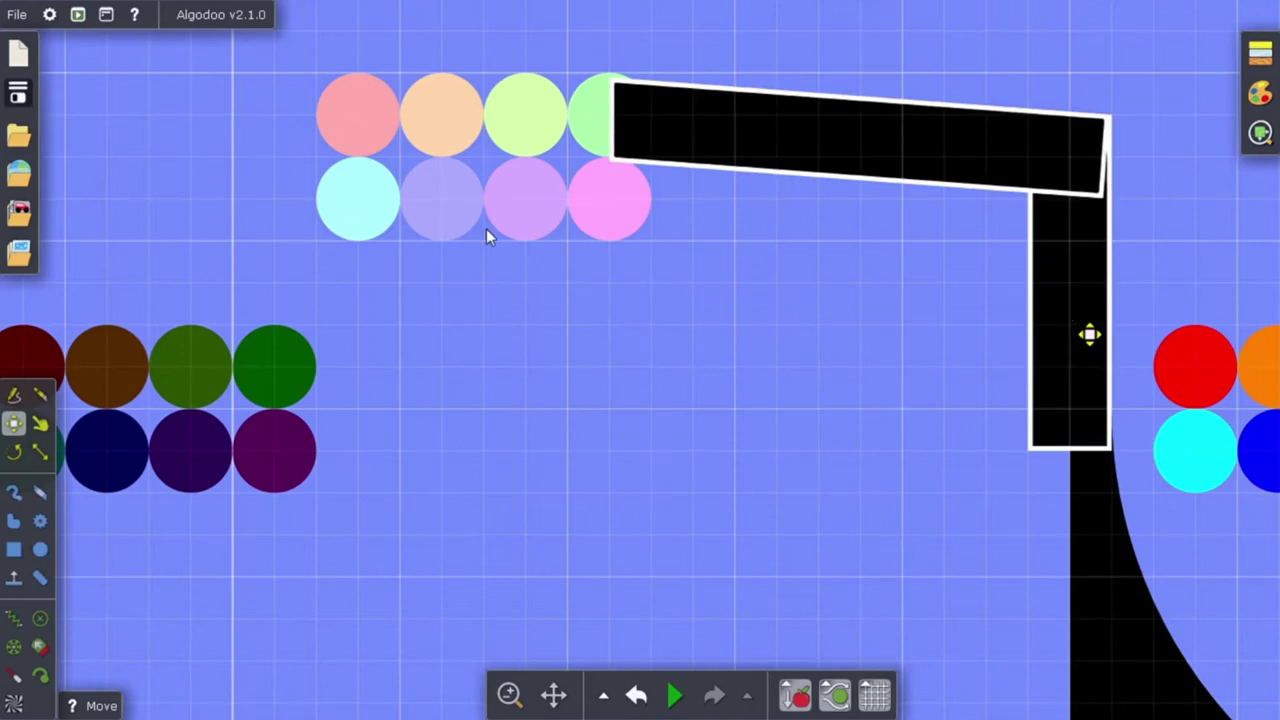
Step: Test-run the simulation with both ramps attached to the funnel and restore the starting state
{"action": "left_click_drag", "start_coordinate": [863, 309], "coordinate": [408, 273]}
{"action": "scroll", "coordinate": [737, 319], "scroll_direction": "down", "scroll_amount": 3}
{"action": "scroll", "coordinate": [426, 220], "scroll_direction": "down", "scroll_amount": 1}
{"action": "key", "text": "space"}
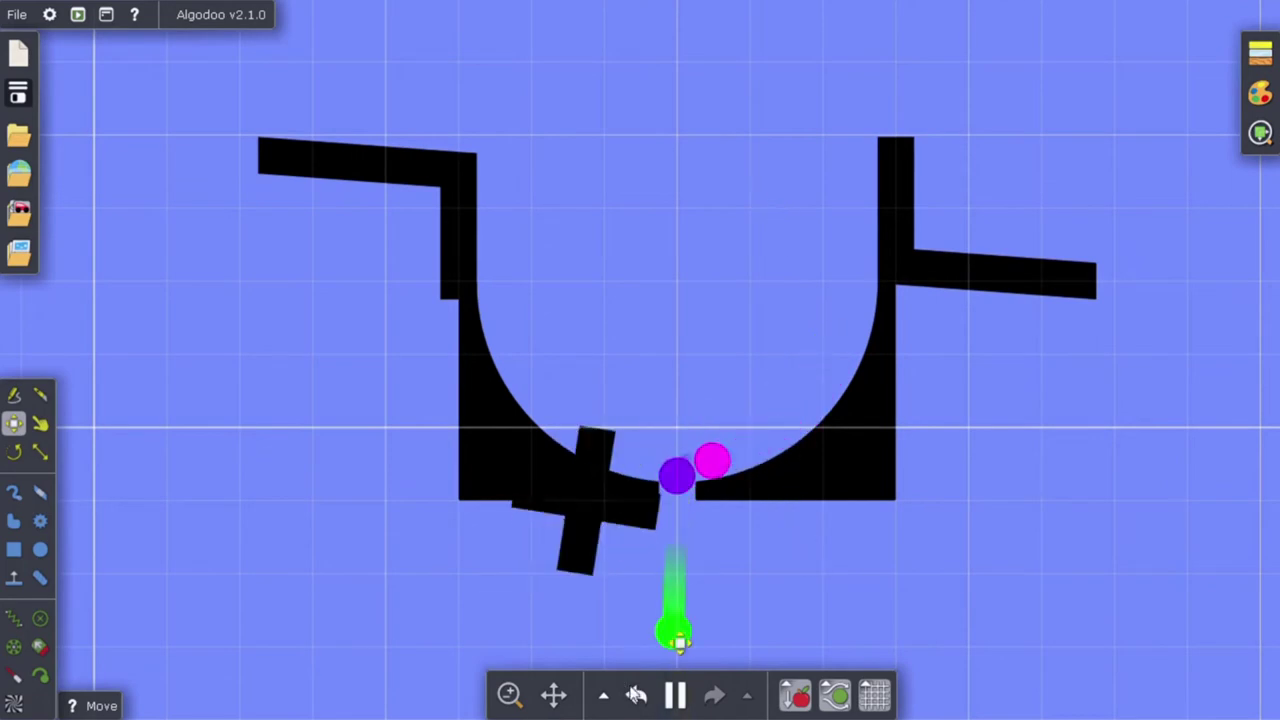
{"action": "left_click", "coordinate": [636, 695]}
Step: Add another funnel copy below and to the right, aligning its left inner rim with the left edge of the upper outlet
{"action": "left_click_drag", "start_coordinate": [632, 176], "coordinate": [999, 251]}
{"action": "scroll", "coordinate": [999, 251], "scroll_direction": "down", "scroll_amount": 5}
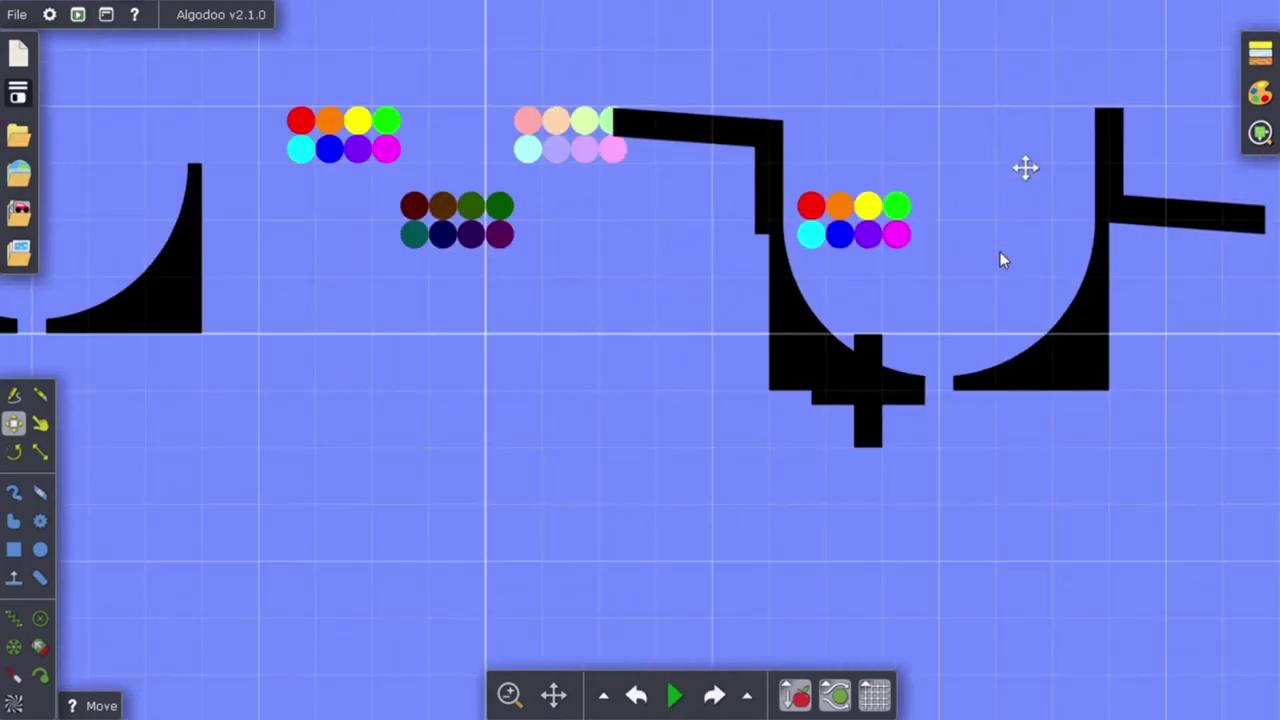
{"action": "scroll", "coordinate": [150, 388], "scroll_direction": "up", "scroll_amount": 5}
{"action": "left_click_drag", "start_coordinate": [757, 458], "coordinate": [318, 108]}
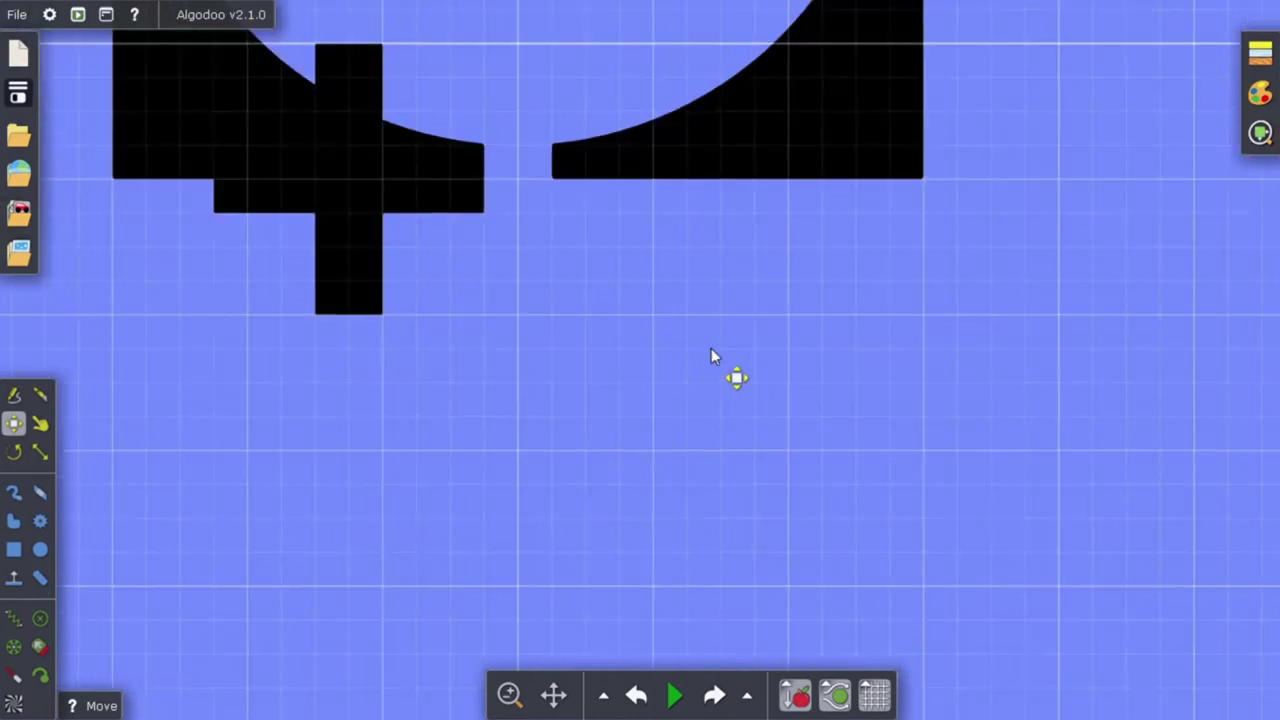
{"action": "left_click_drag", "start_coordinate": [458, 487], "coordinate": [498, 502]}
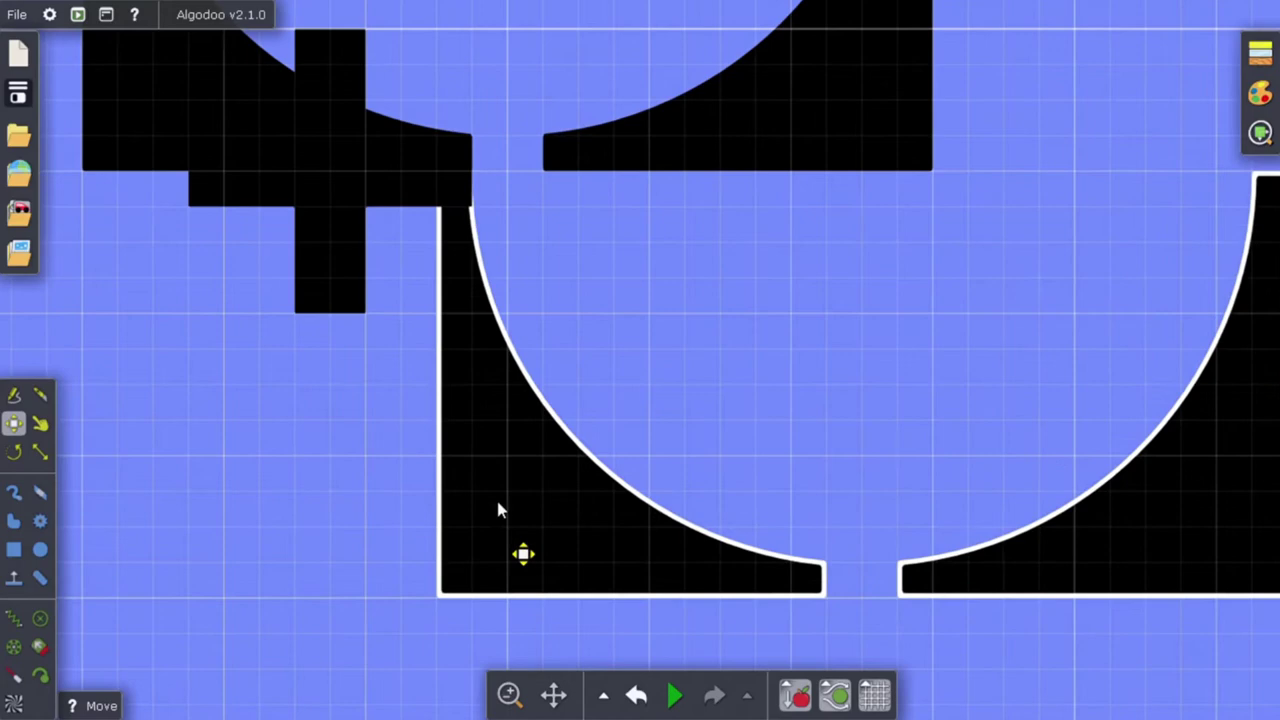
Step: Run the simulation to watch the marbles pass through both funnels and restore the starting state
{"action": "key", "text": "space"}
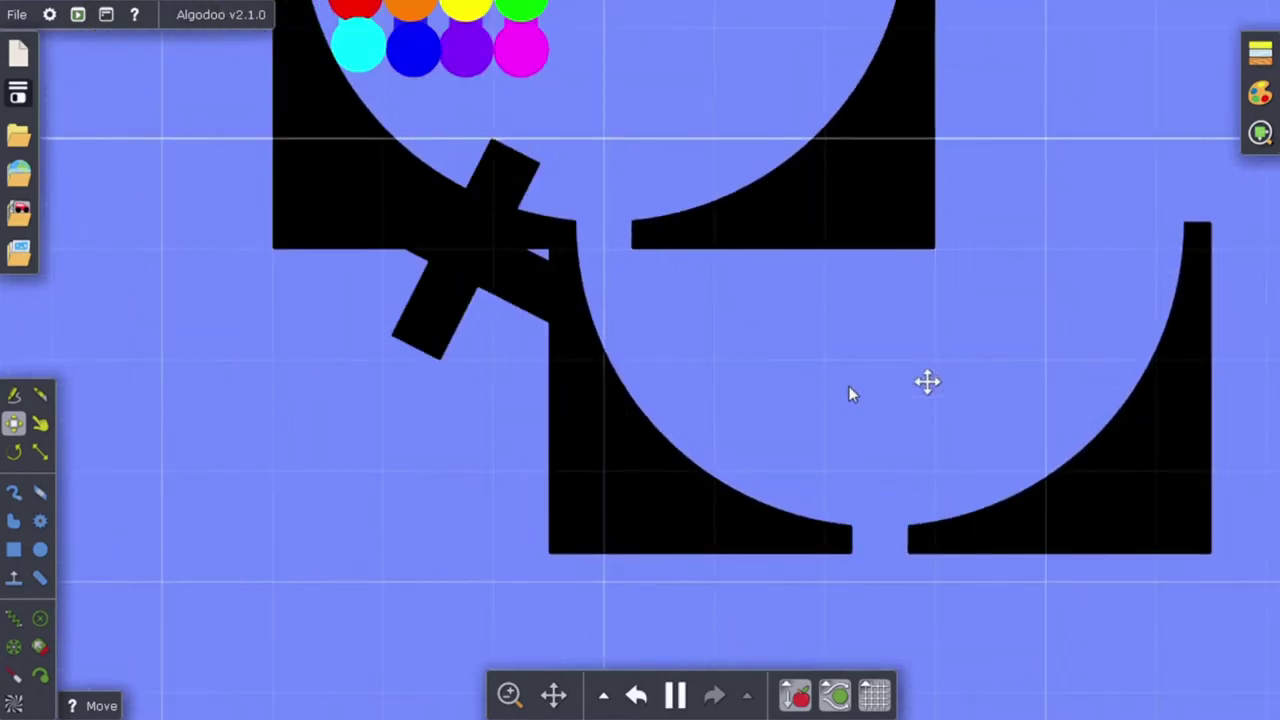
{"action": "left_click_drag", "start_coordinate": [803, 396], "coordinate": [722, 342]}
{"action": "scroll", "coordinate": [811, 426], "scroll_direction": "down", "scroll_amount": 3}
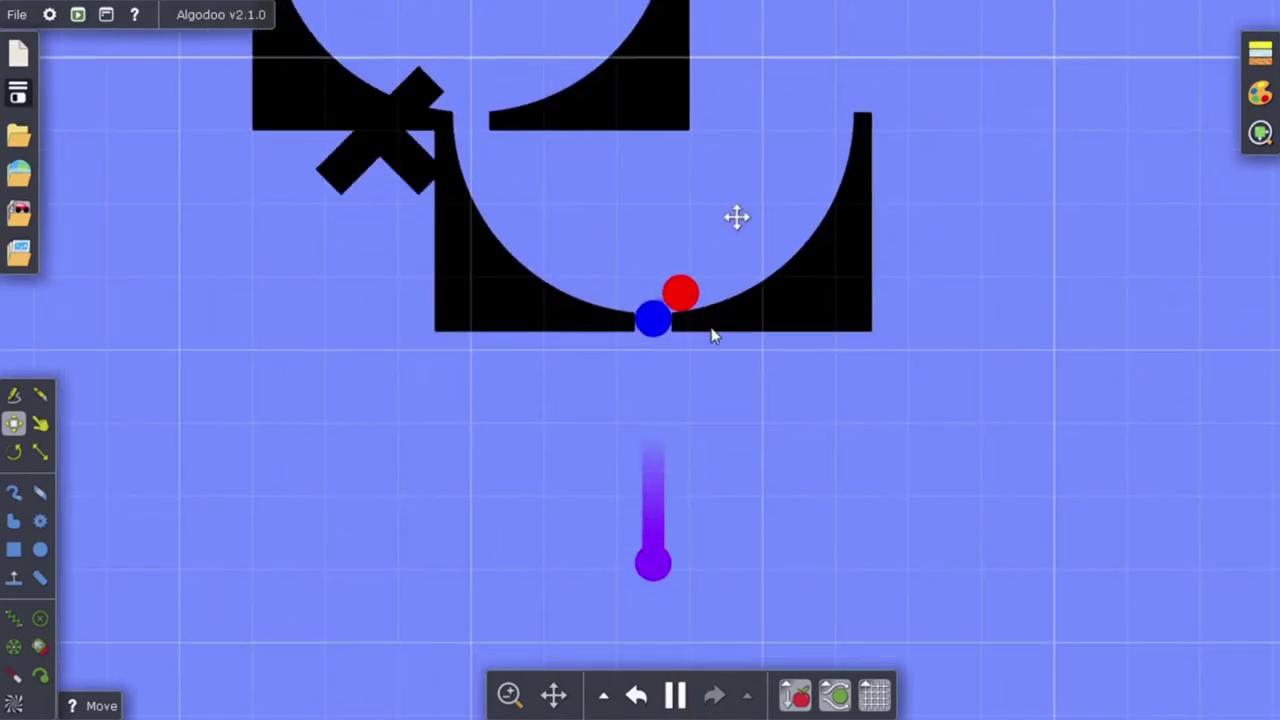
{"action": "left_click", "coordinate": [636, 695]}
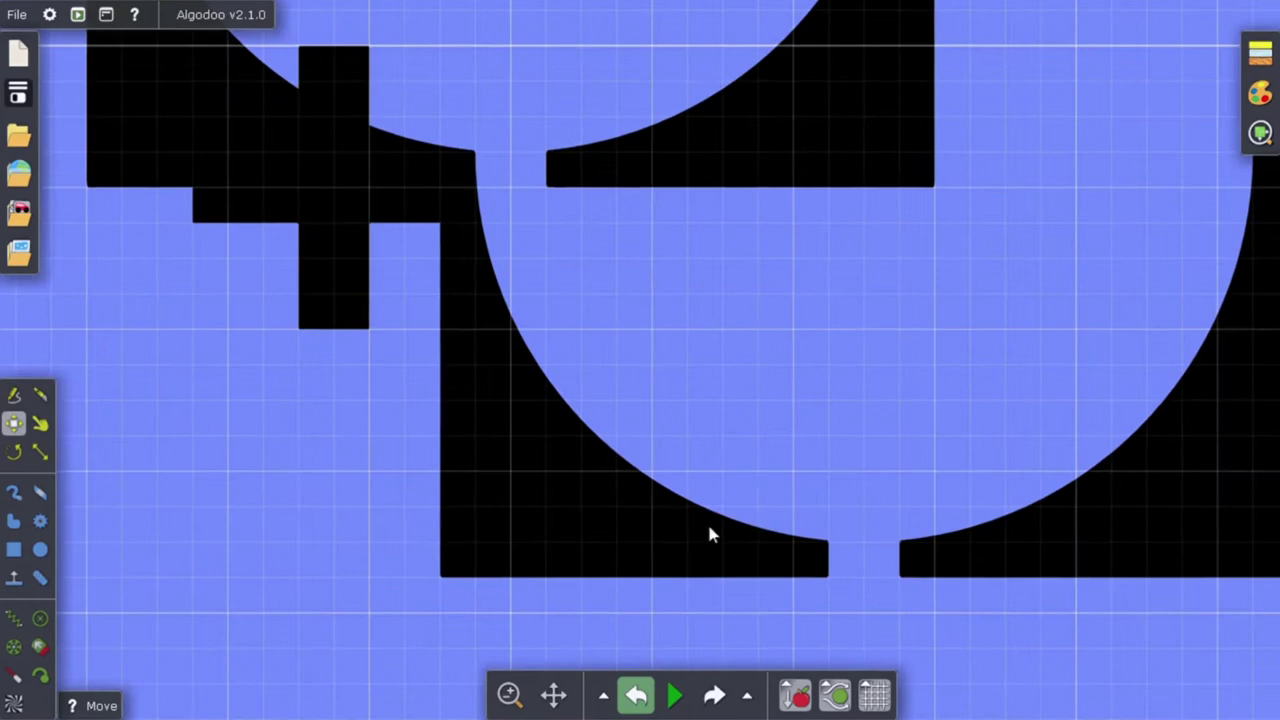
Step: Paste a third funnel directly beneath the second one, aligned with its outer walls and outlet
{"action": "left_click_drag", "start_coordinate": [1064, 630], "coordinate": [838, 430]}
{"action": "left_click_drag", "start_coordinate": [1181, 458], "coordinate": [512, 174]}
{"action": "key", "text": "ctrl+v"}
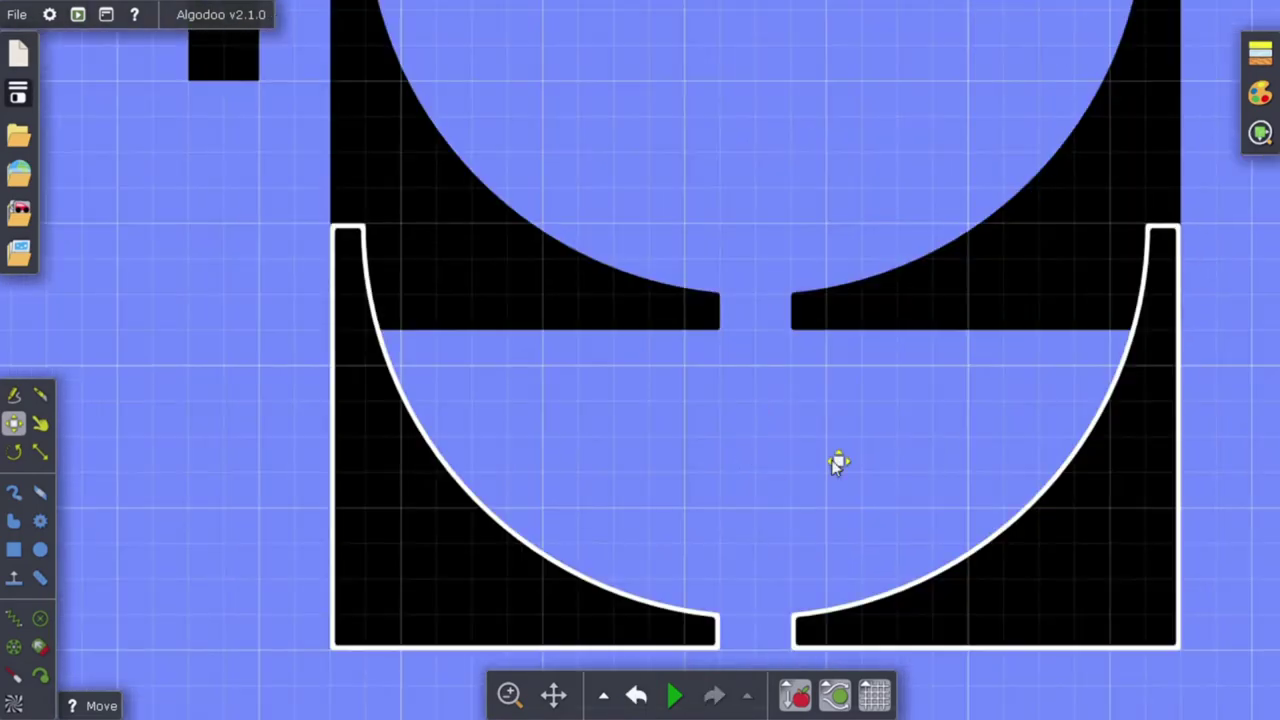
Step: Move the third funnel down and left so its right inner rim lines up with the right edge of the second funnel's outlet
{"action": "left_click_drag", "start_coordinate": [826, 469], "coordinate": [786, 495]}
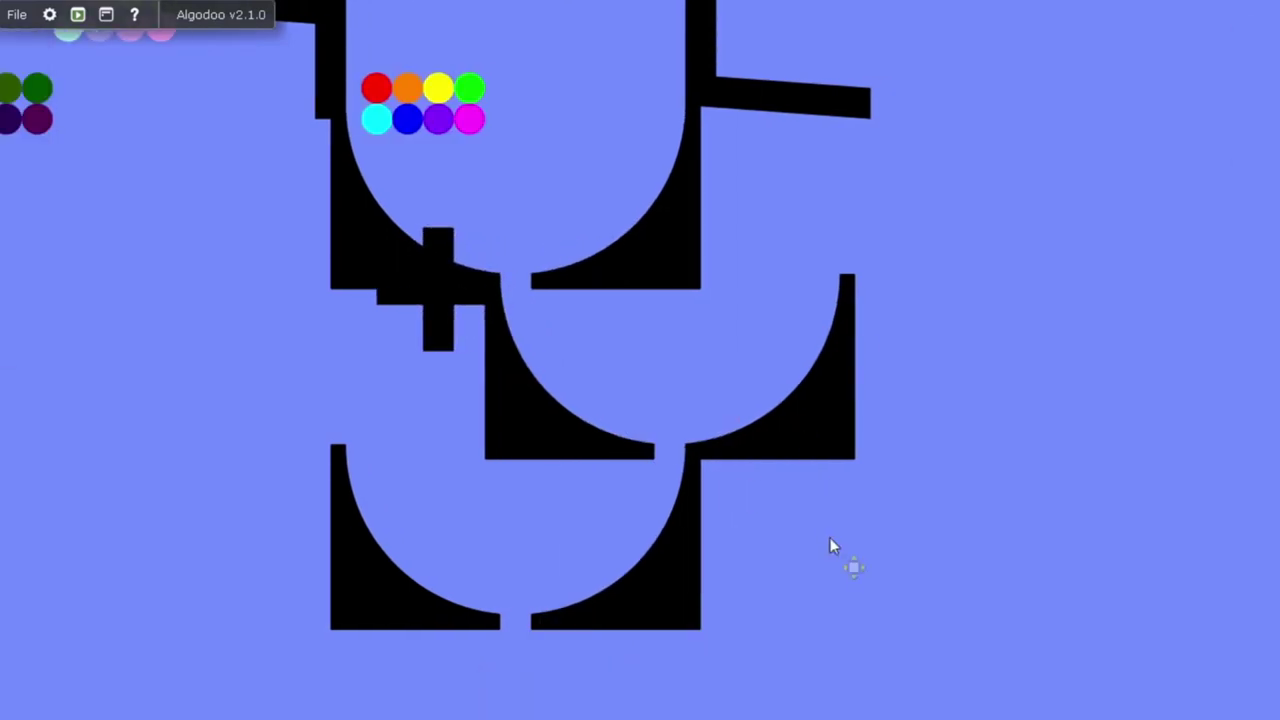
{"action": "left_click_drag", "start_coordinate": [829, 537], "coordinate": [859, 342]}
{"action": "scroll", "coordinate": [780, 582], "scroll_direction": "up", "scroll_amount": 5}
{"action": "left_click_drag", "start_coordinate": [724, 508], "coordinate": [786, 611]}
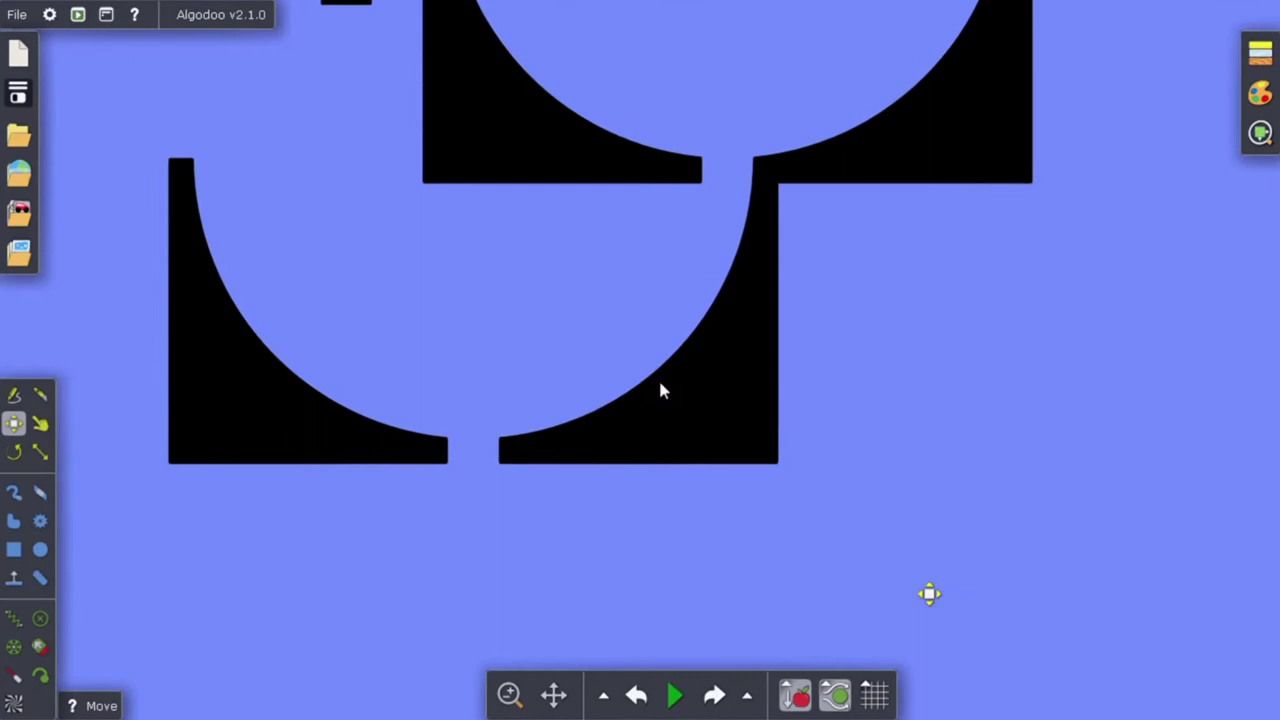
{"action": "left_click_drag", "start_coordinate": [903, 561], "coordinate": [63, 175]}
{"action": "left_click_drag", "start_coordinate": [860, 160], "coordinate": [852, 159]}
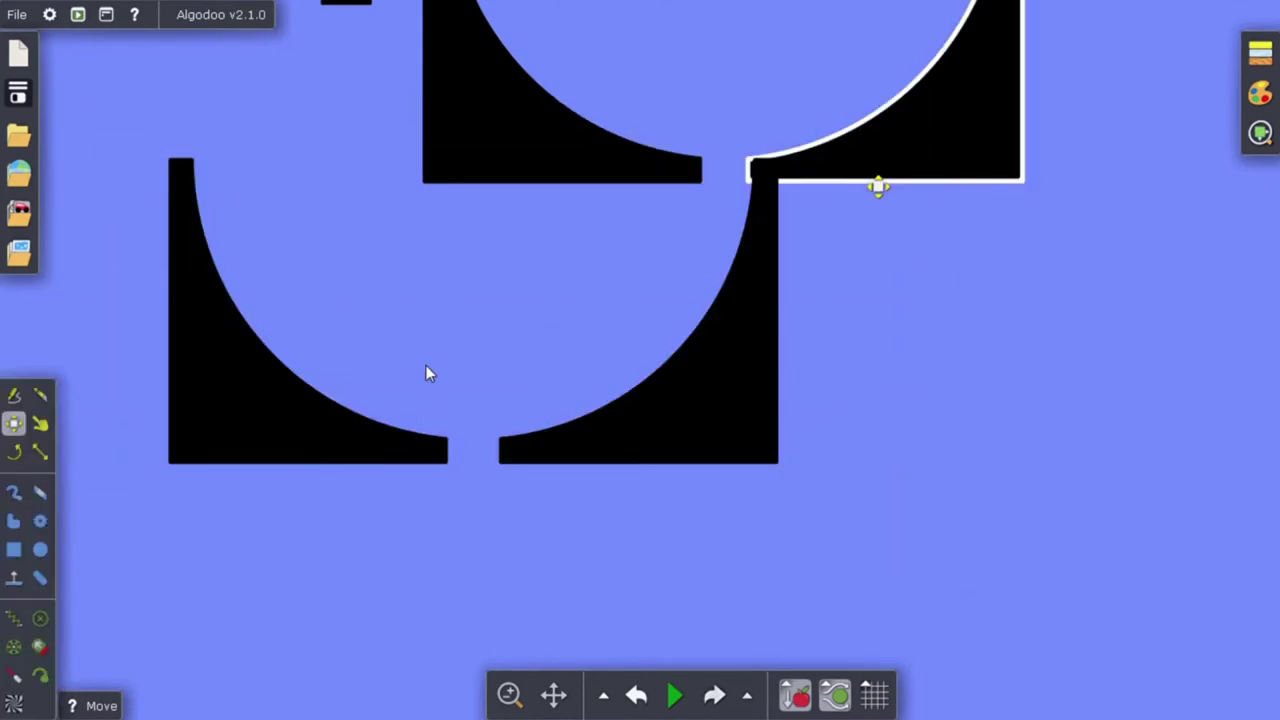
{"action": "left_click", "coordinate": [650, 400], "text": "ctrl"}
{"action": "key", "text": "ctrl+z"}
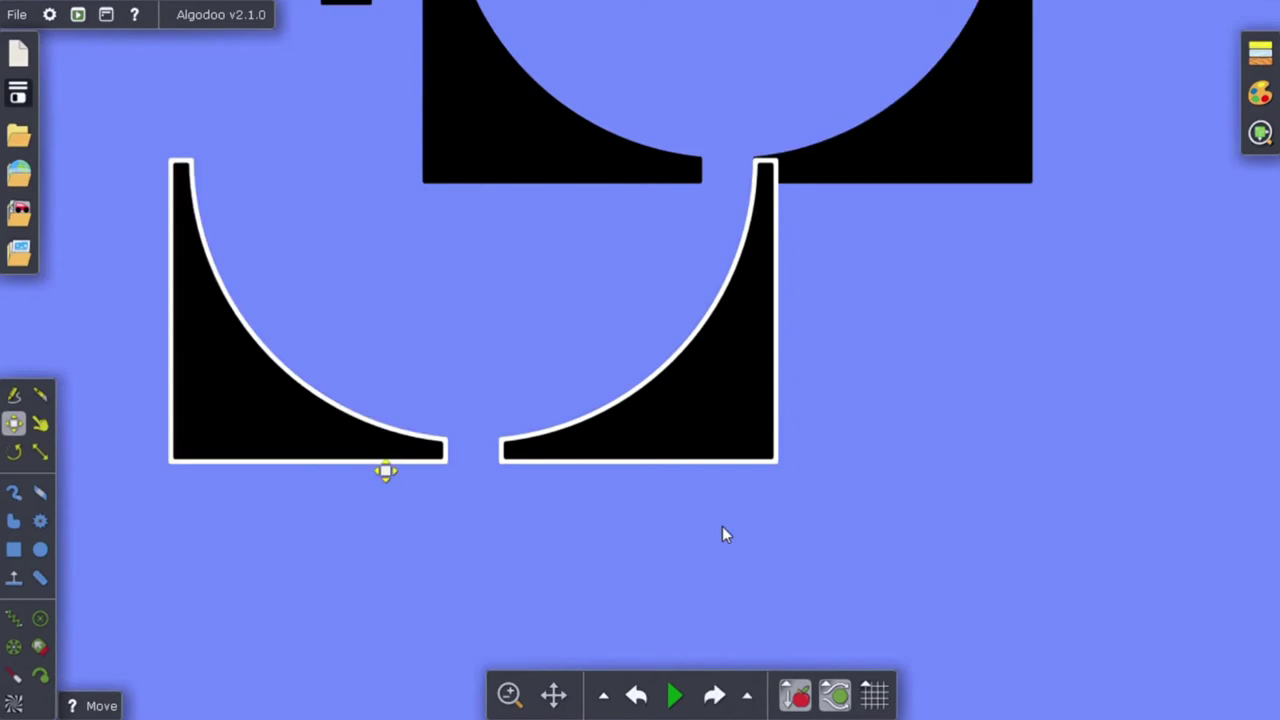
Step: Lower the second and third funnels so their rims sit level with the underside of the funnel above, and test-run the simulation
{"action": "left_click", "coordinate": [690, 168], "text": "shift"}
{"action": "left_click", "coordinate": [920, 176], "text": "shift"}
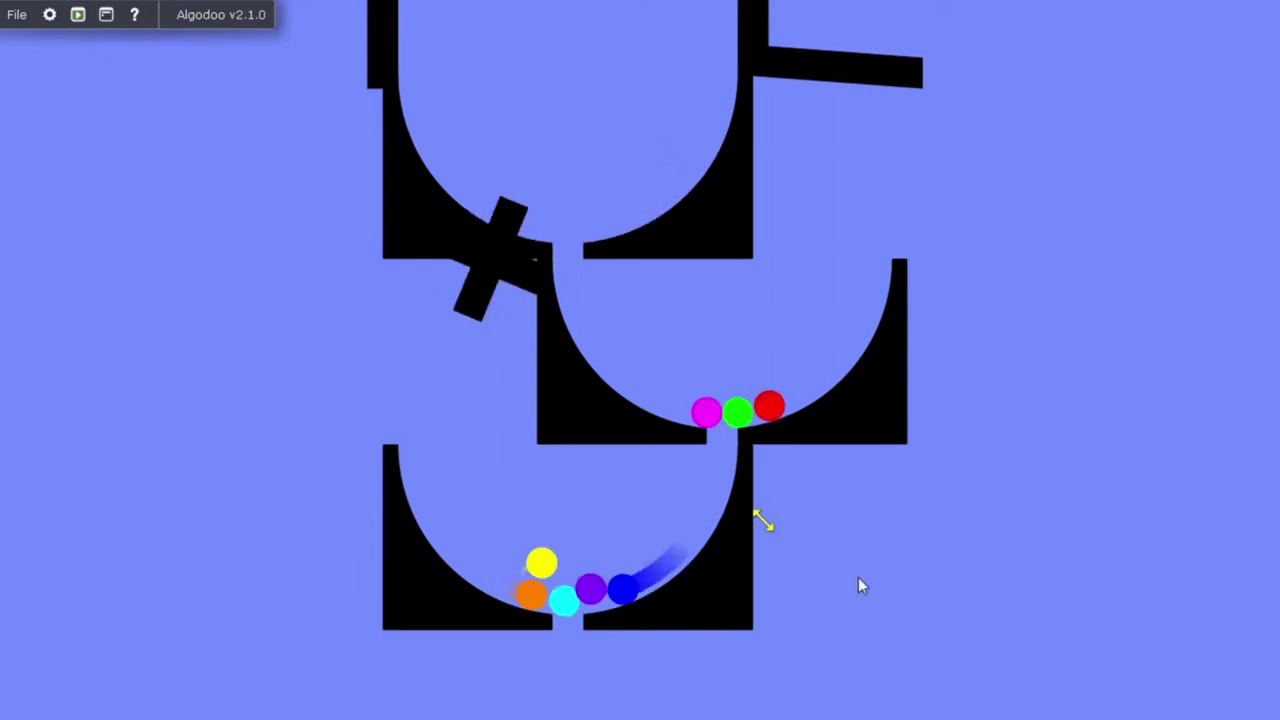
{"action": "left_click_drag", "start_coordinate": [886, 595], "coordinate": [942, 350]}
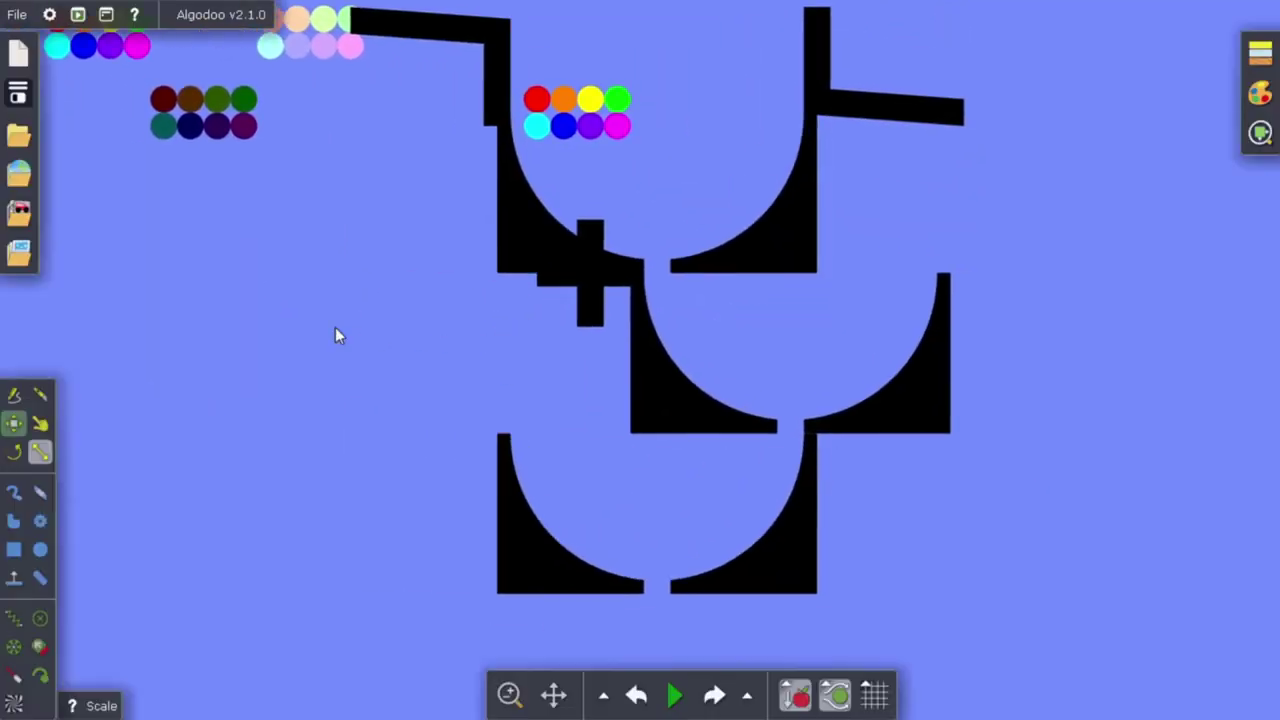
Step: Turn on the grid and delete the ramp and wall attached to the left of the top funnel
{"action": "scroll", "coordinate": [456, 265], "scroll_direction": "up", "scroll_amount": 5}
{"action": "right_click", "coordinate": [456, 265]}
{"action": "left_click", "coordinate": [427, 391]}
{"action": "left_click_drag", "start_coordinate": [590, 412], "coordinate": [800, 124]}
{"action": "left_click", "coordinate": [874, 695]}
{"action": "left_click_drag", "start_coordinate": [1041, 434], "coordinate": [773, 497]}
{"action": "left_click", "coordinate": [763, 166]}
{"action": "left_click_drag", "start_coordinate": [592, 362], "coordinate": [837, 122]}
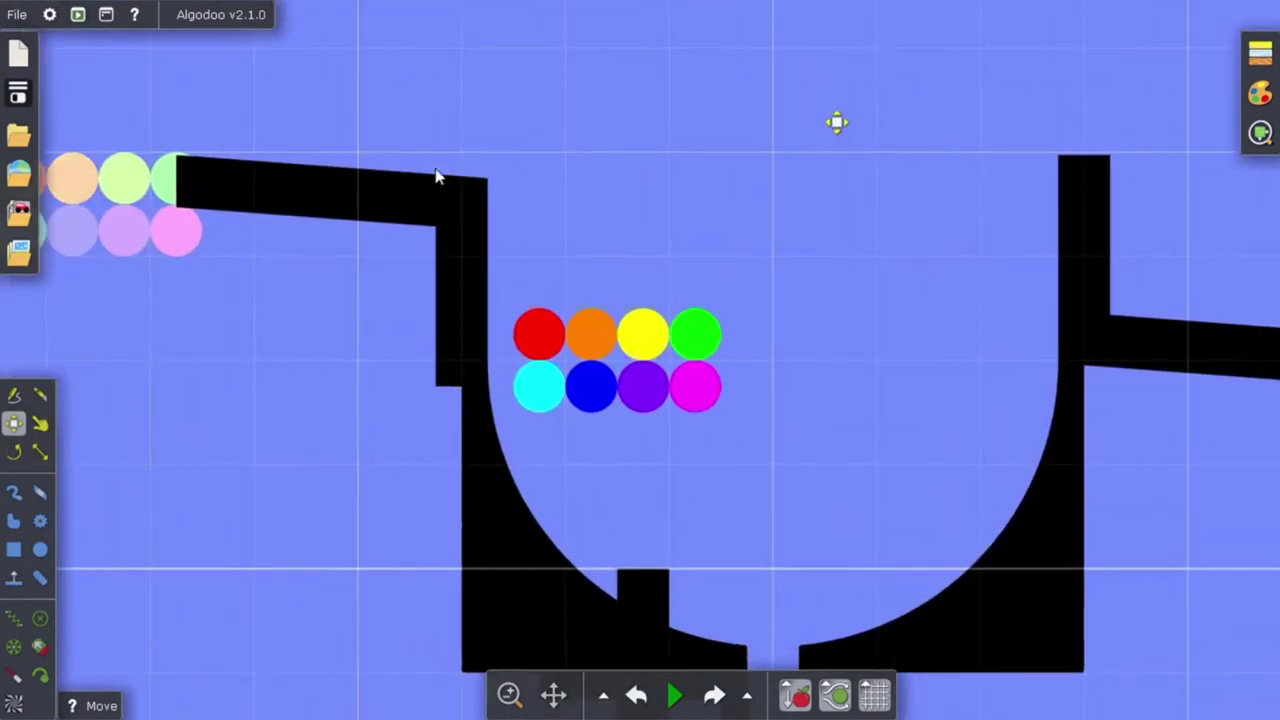
{"action": "left_click", "coordinate": [362, 185]}
{"action": "left_click", "coordinate": [455, 280], "text": "shift"}
{"action": "key", "text": "Delete"}
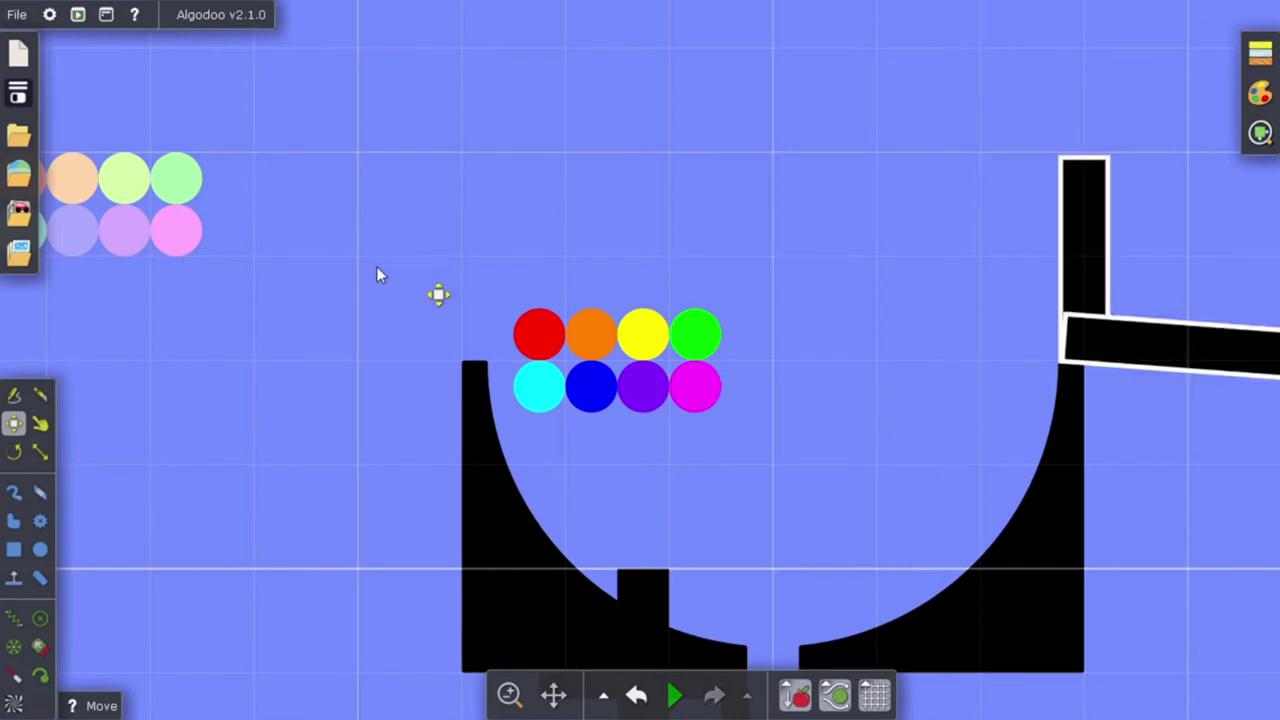
Step: Paste a copy of the L-shaped ramp left of the top funnel, its sloped end resting on the left rim
{"action": "key", "text": "ctrl+v"}
{"action": "scroll", "coordinate": [434, 357], "scroll_direction": "up", "scroll_amount": 3}
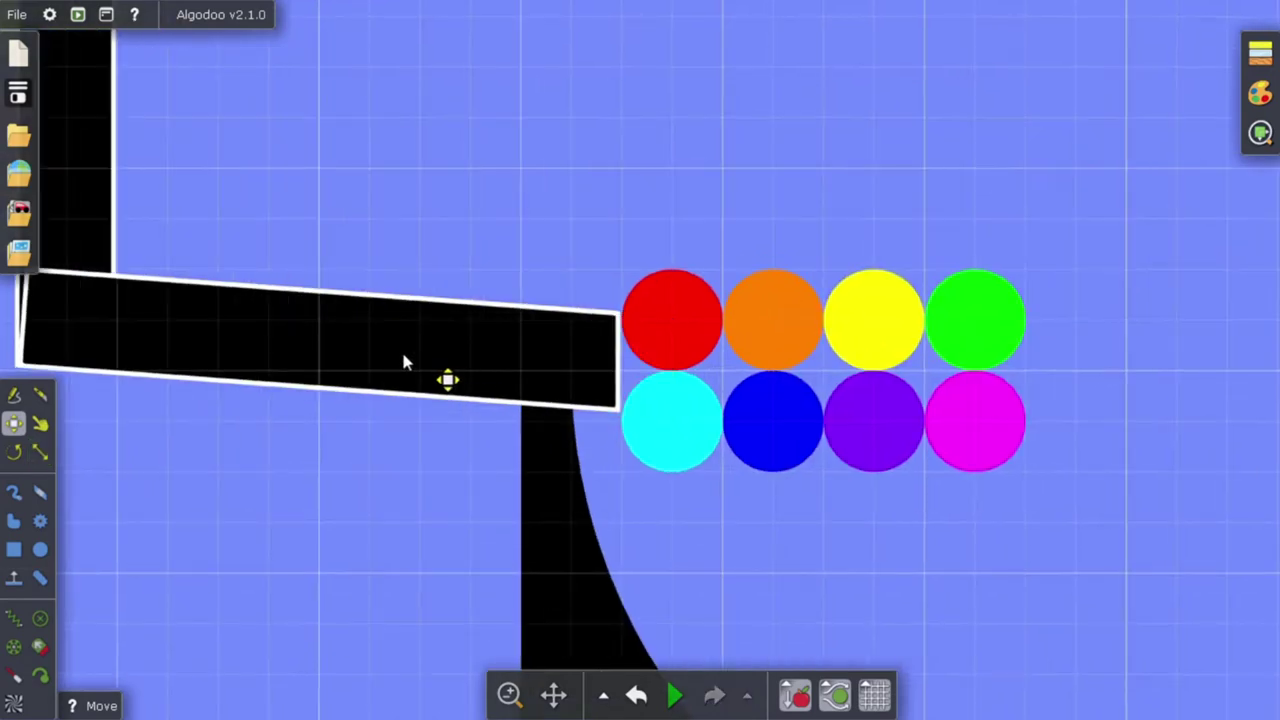
{"action": "left_click_drag", "start_coordinate": [403, 354], "coordinate": [396, 355]}
{"action": "left_click_drag", "start_coordinate": [473, 351], "coordinate": [471, 361]}
{"action": "scroll", "coordinate": [460, 335], "scroll_direction": "down", "scroll_amount": 5}
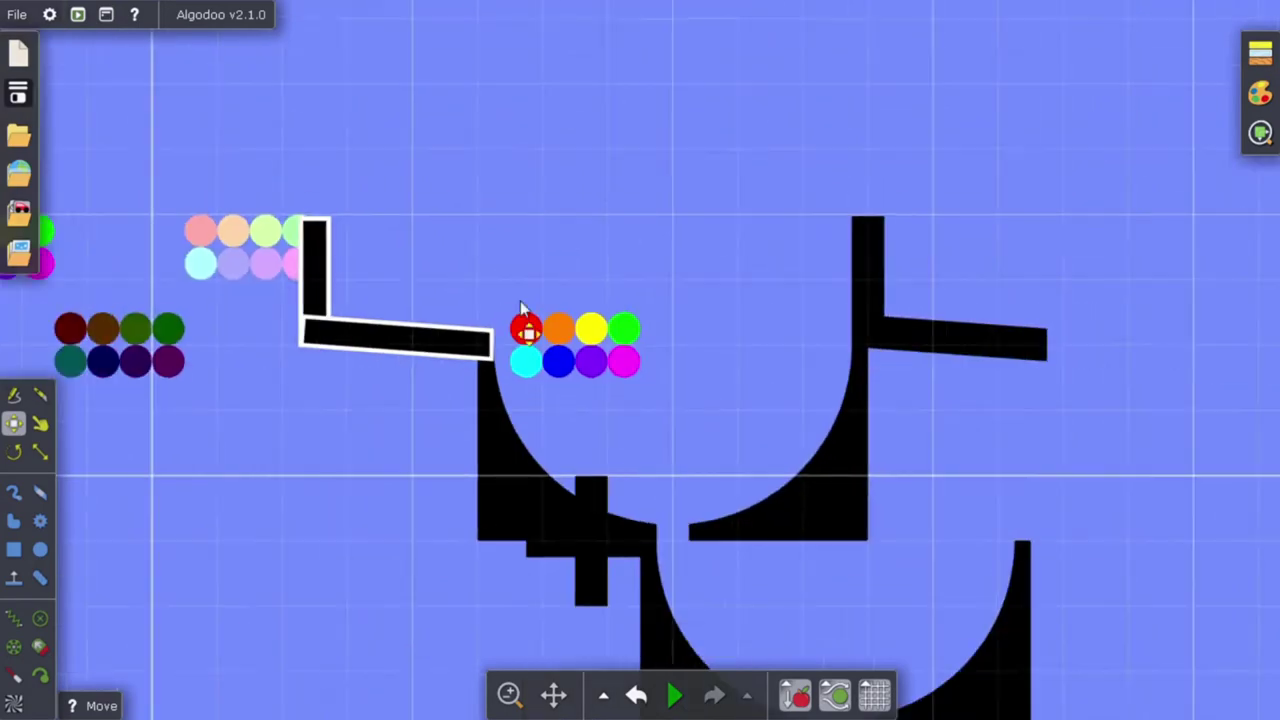
Step: Select the whole course and move it right, clear of the prepared light-coloured marbles
{"action": "scroll", "coordinate": [521, 319], "scroll_direction": "down", "scroll_amount": 3}
{"action": "left_click", "coordinate": [997, 424]}
{"action": "left_click_drag", "start_coordinate": [997, 380], "coordinate": [987, 134]}
{"action": "left_click_drag", "start_coordinate": [1121, 593], "coordinate": [422, 54]}
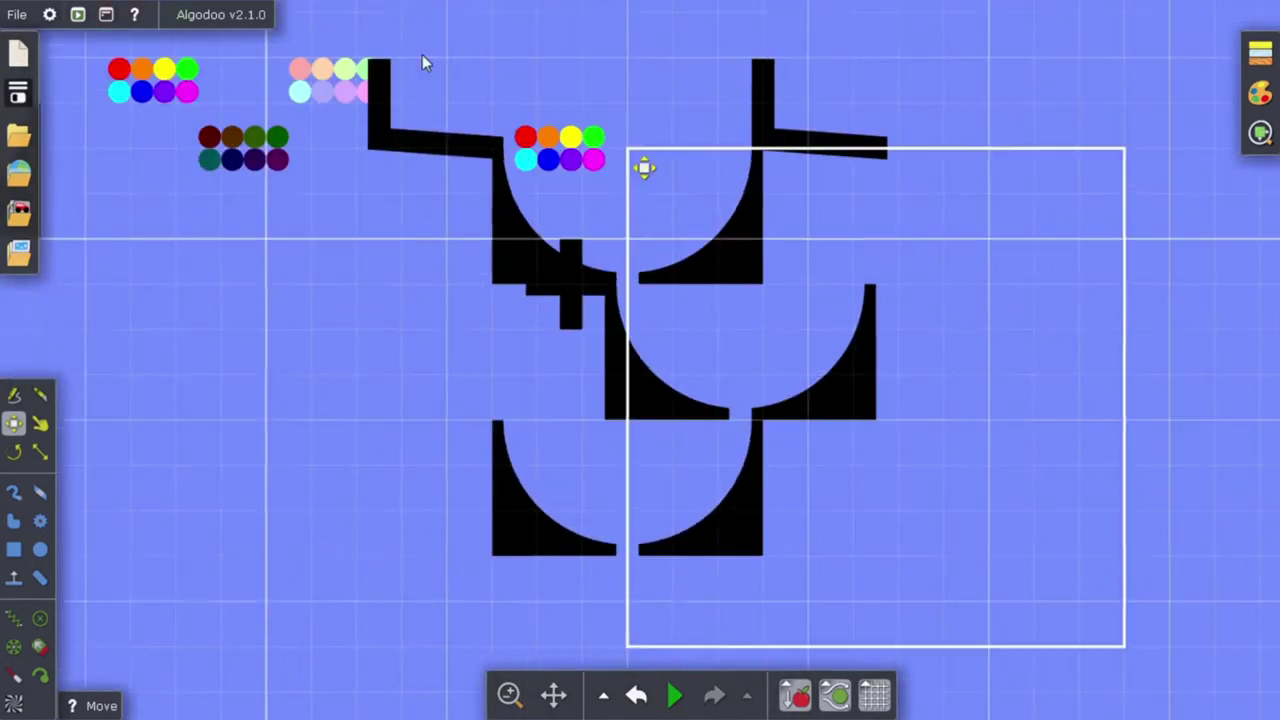
{"action": "left_click_drag", "start_coordinate": [644, 168], "coordinate": [385, 50]}
{"action": "scroll", "coordinate": [357, 77], "scroll_direction": "up", "scroll_amount": 2}
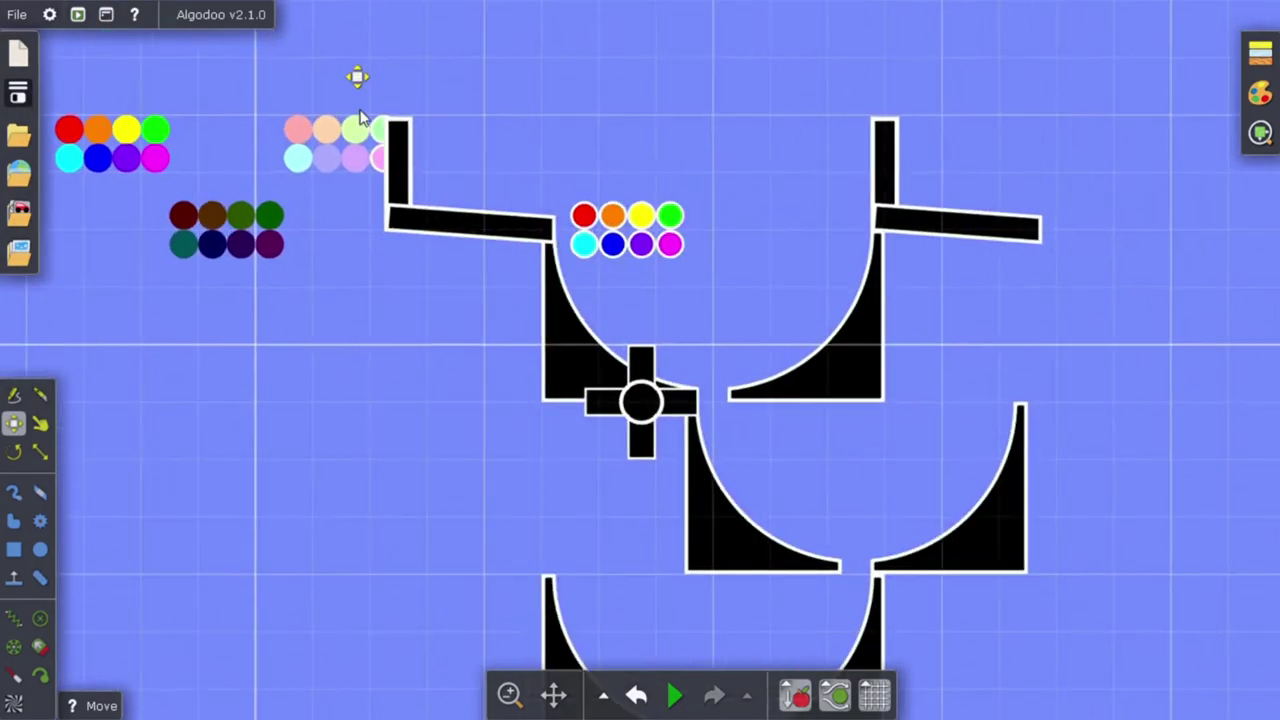
{"action": "scroll", "coordinate": [357, 77], "scroll_direction": "up", "scroll_amount": 3}
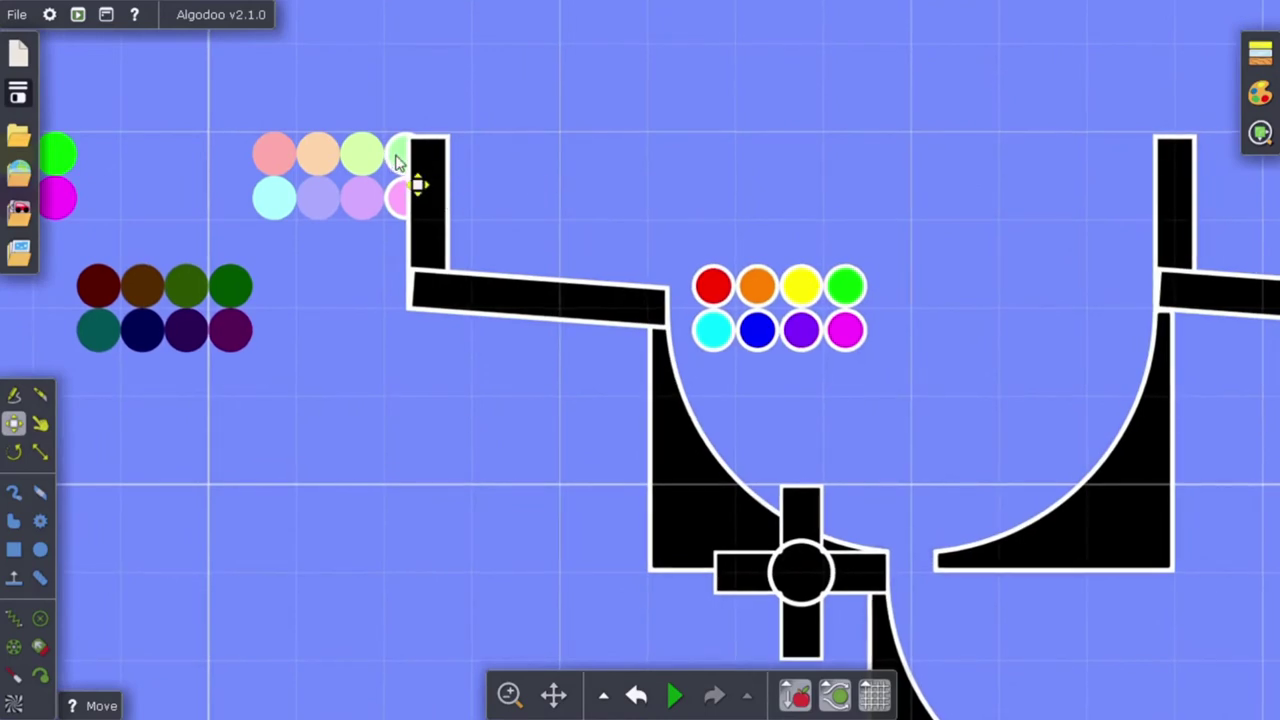
{"action": "scroll", "coordinate": [801, 573], "scroll_direction": "up", "scroll_amount": 3}
{"action": "mouse_move", "coordinate": [463, 320]}
{"action": "left_mouse_down"}
{"action": "mouse_move", "coordinate": [849, 63]}
{"action": "mouse_move", "coordinate": [841, 114]}
{"action": "left_mouse_up"}
Step: Paste spinner copies beside the outlets of the second and third funnels, and test-run the simulation
{"action": "left_click_drag", "start_coordinate": [1054, 409], "coordinate": [573, 90]}
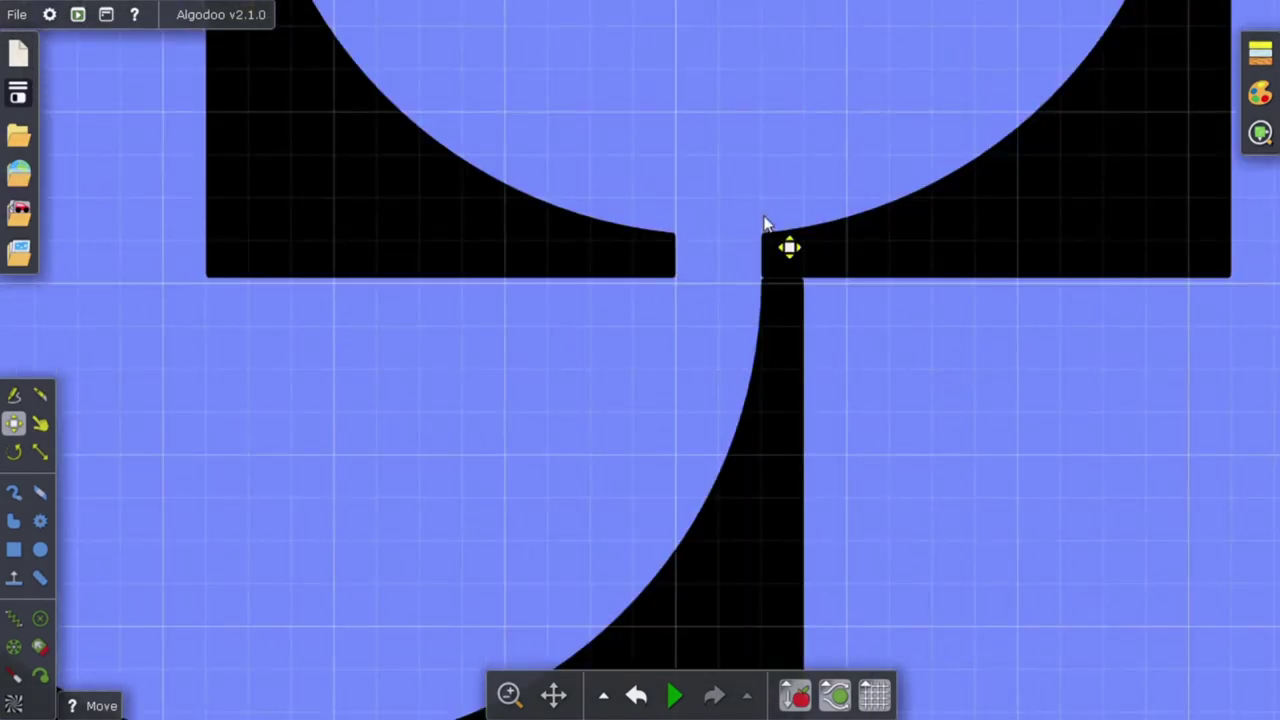
{"action": "key", "text": "ctrl+v"}
{"action": "left_click_drag", "start_coordinate": [764, 236], "coordinate": [505, 282]}
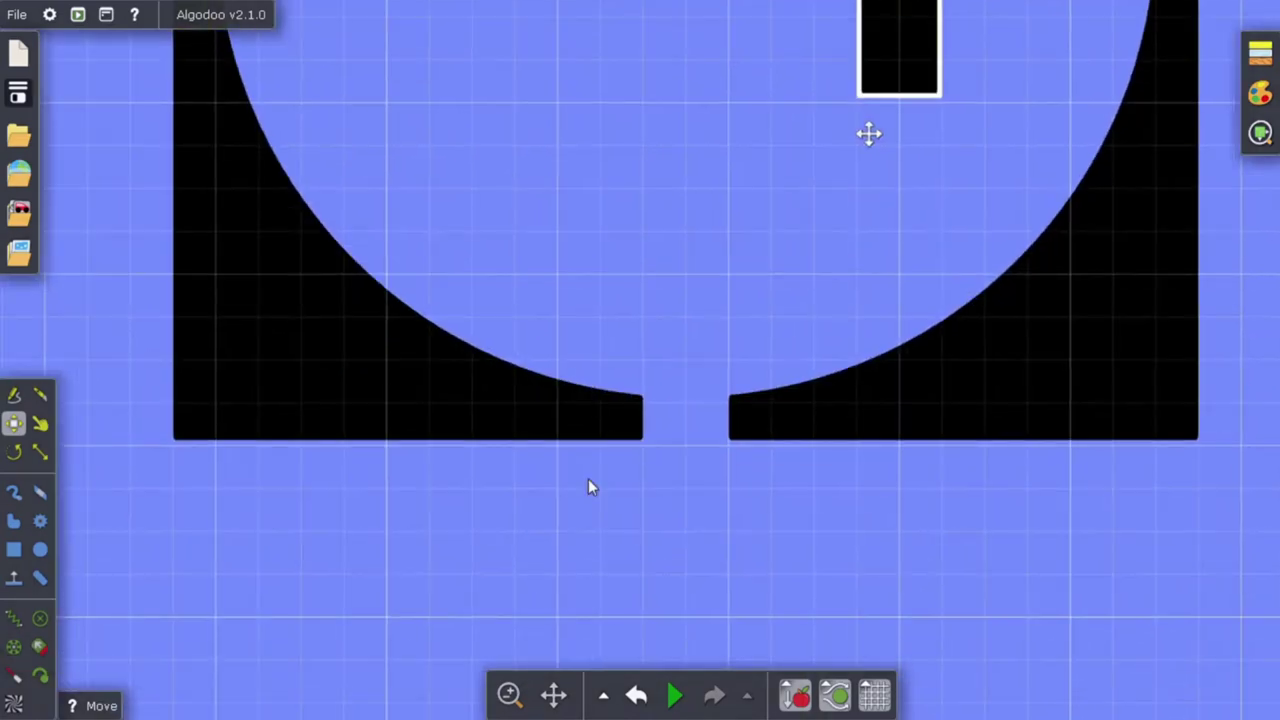
{"action": "key", "text": "ctrl+v"}
{"action": "left_click_drag", "start_coordinate": [456, 462], "coordinate": [331, 427]}
{"action": "scroll", "coordinate": [784, 480], "scroll_direction": "down", "scroll_amount": 4}
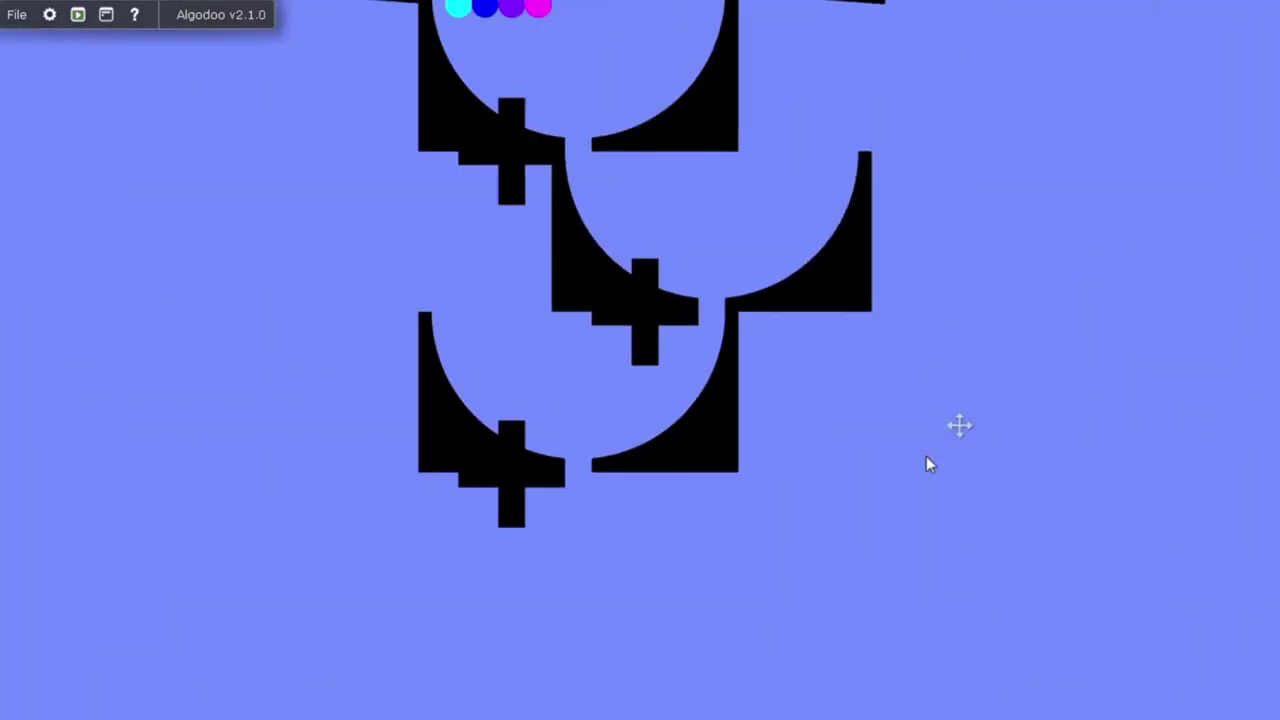
{"action": "key", "text": "space"}
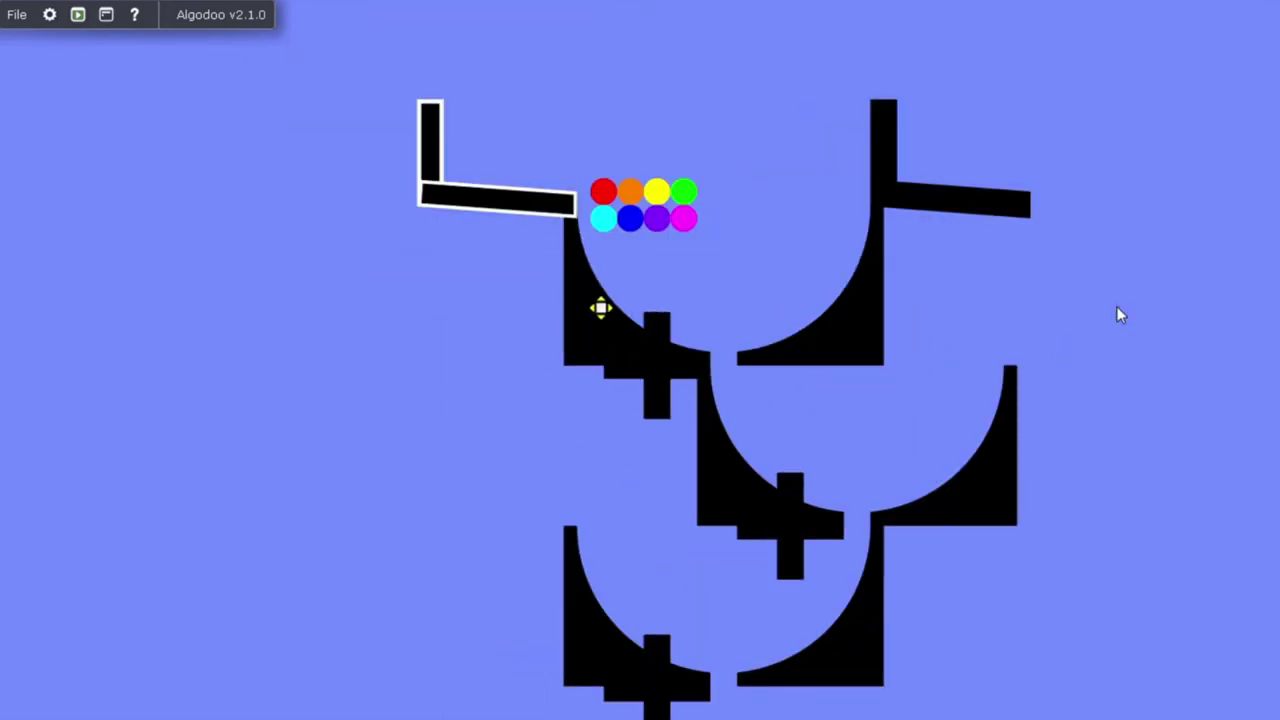
Step: Paste copies of the L-shaped ramp at the second funnel's right rim and the third funnel's left rim
{"action": "left_click_drag", "start_coordinate": [1116, 306], "coordinate": [838, 203]}
{"action": "scroll", "coordinate": [768, 186], "scroll_direction": "up", "scroll_amount": 5}
{"action": "key", "text": "ctrl+v"}
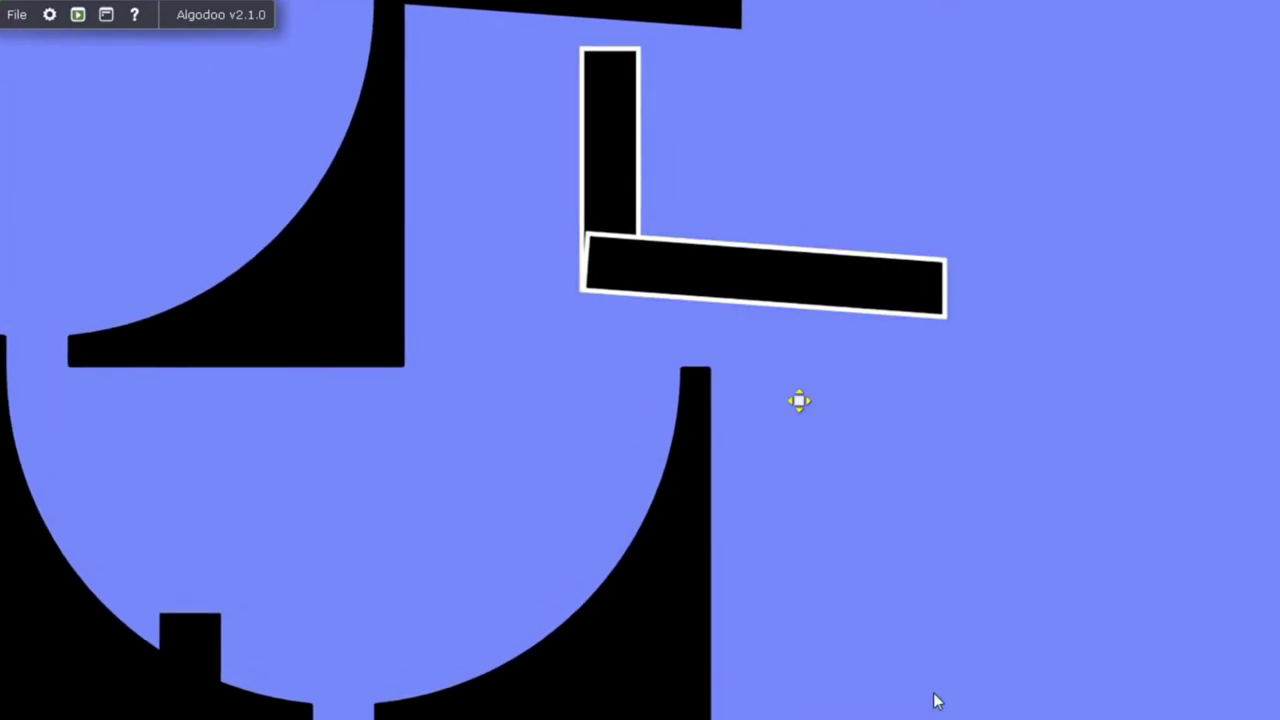
{"action": "scroll", "coordinate": [650, 271], "scroll_direction": "up", "scroll_amount": 4}
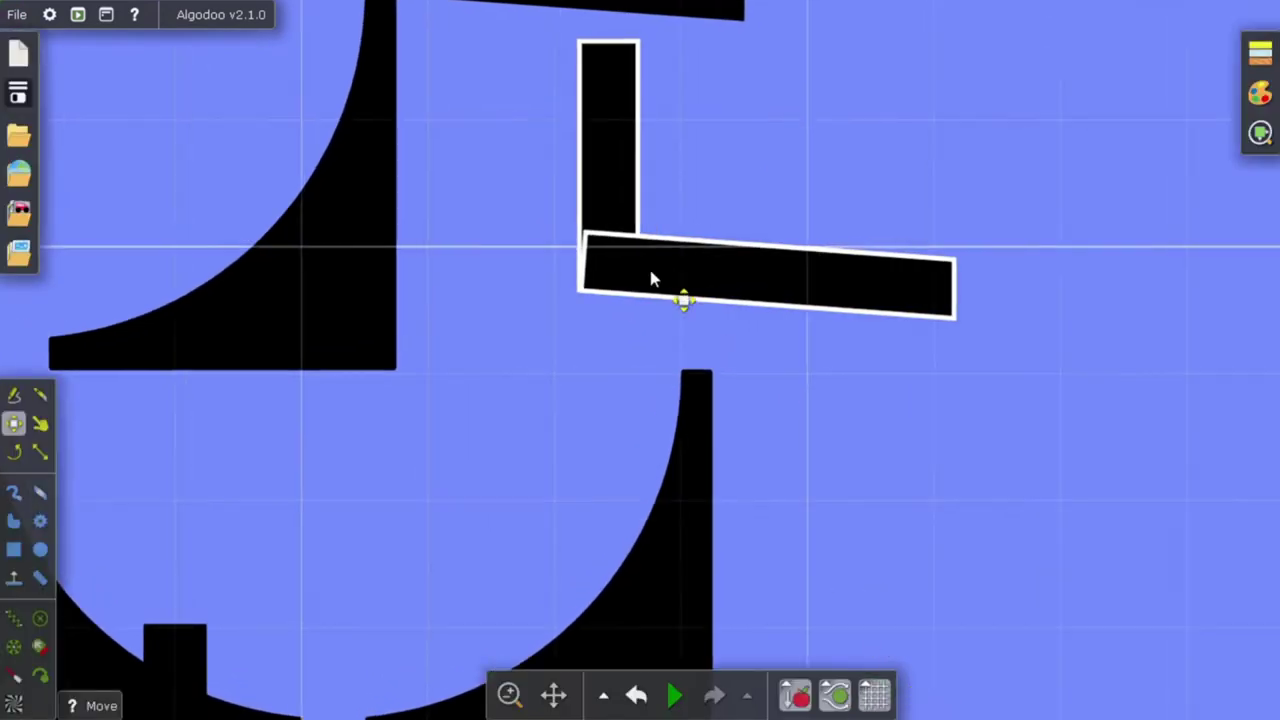
{"action": "left_click_drag", "start_coordinate": [650, 271], "coordinate": [845, 474]}
{"action": "scroll", "coordinate": [847, 363], "scroll_direction": "down", "scroll_amount": 10}
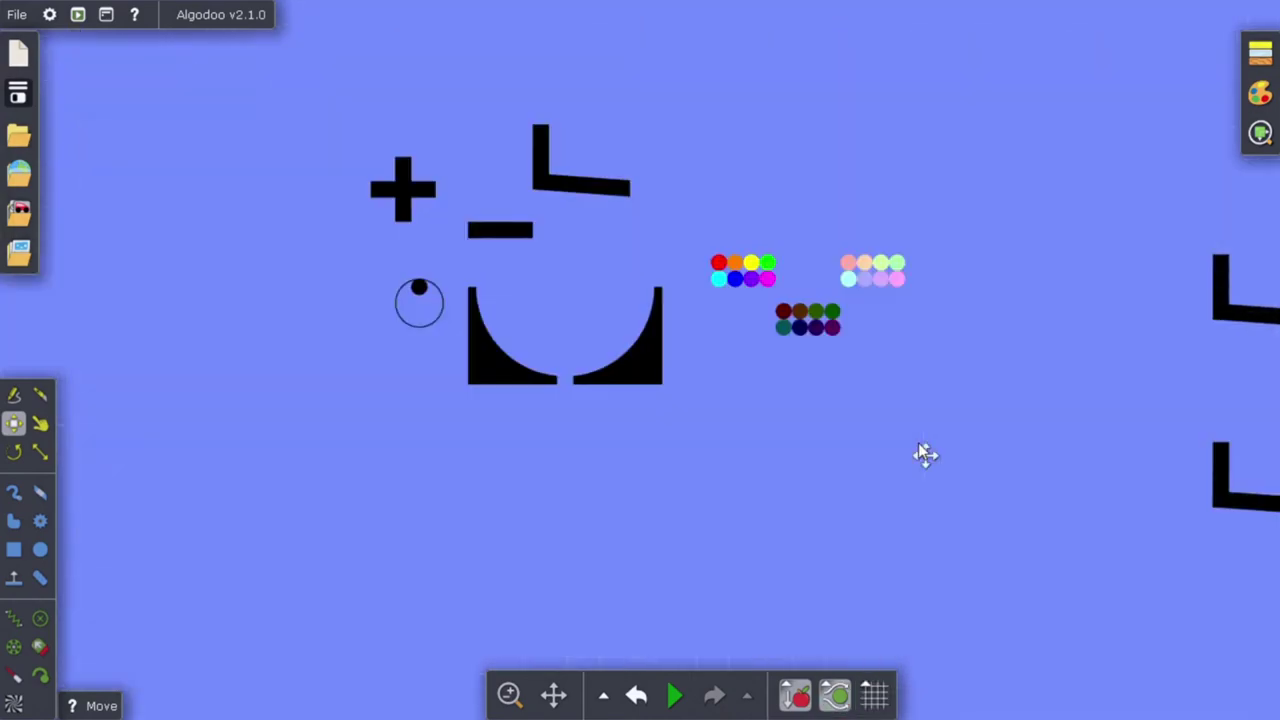
Step: Copy the prepared L-shaped ramp and paste it beneath the third funnel, its wall aligned with the outlet's left edge
{"action": "left_click_drag", "start_coordinate": [926, 454], "coordinate": [944, 471]}
{"action": "left_click", "coordinate": [875, 695]}
{"action": "scroll", "coordinate": [373, 177], "scroll_direction": "up", "scroll_amount": 3}
{"action": "right_click", "coordinate": [371, 177]}
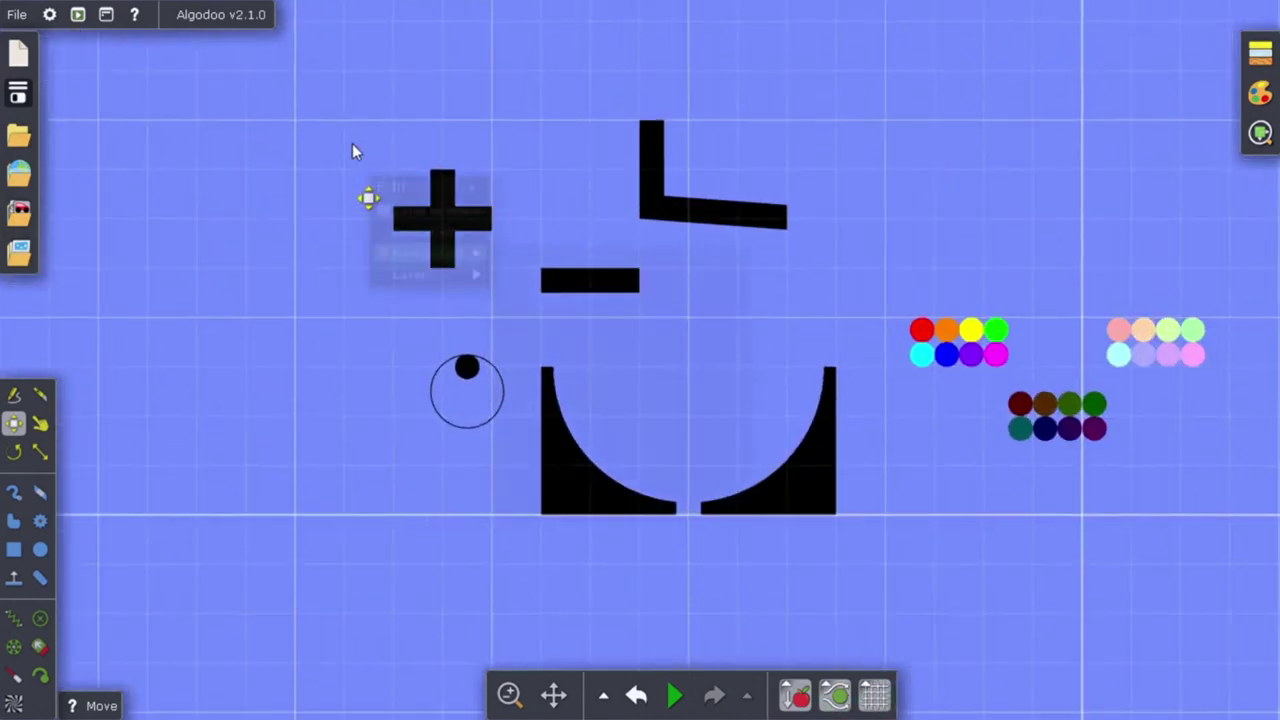
{"action": "mouse_move", "coordinate": [613, 65]}
{"action": "left_mouse_down"}
{"action": "mouse_move", "coordinate": [1043, 493]}
{"action": "mouse_move", "coordinate": [914, 288]}
{"action": "left_mouse_up"}
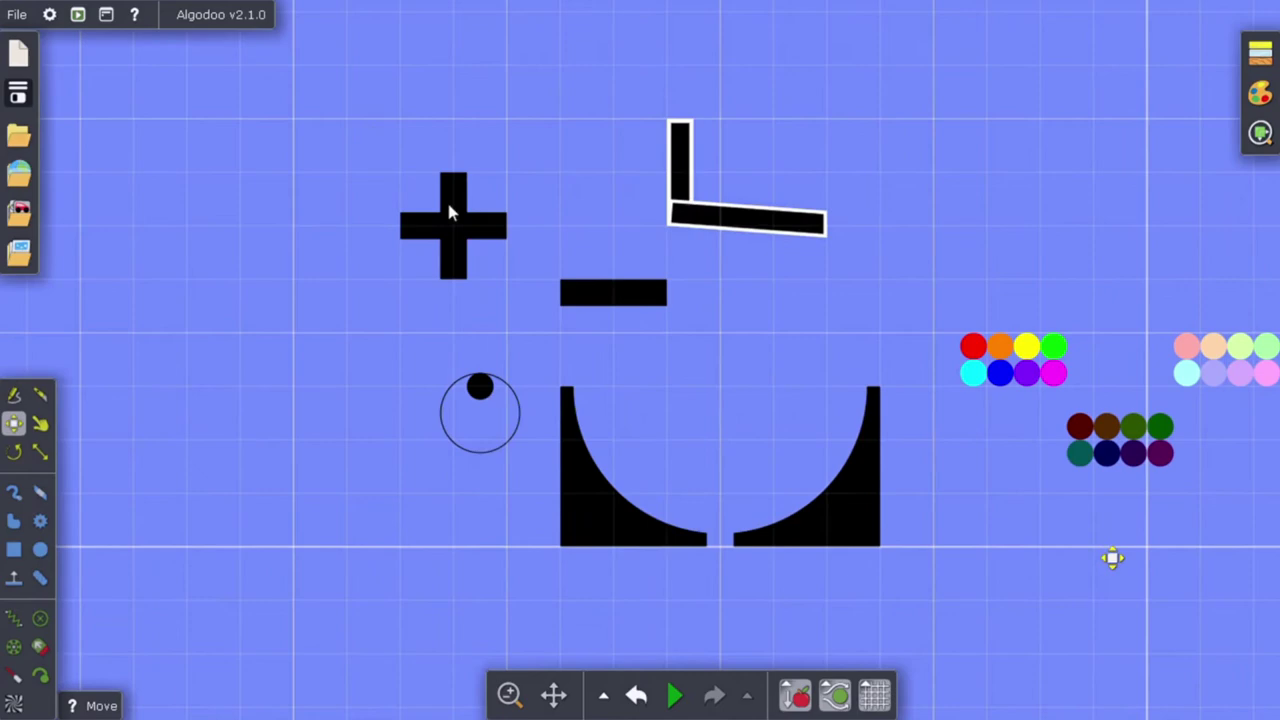
{"action": "left_click_drag", "start_coordinate": [1112, 557], "coordinate": [465, 231]}
{"action": "left_click_drag", "start_coordinate": [951, 466], "coordinate": [207, 145]}
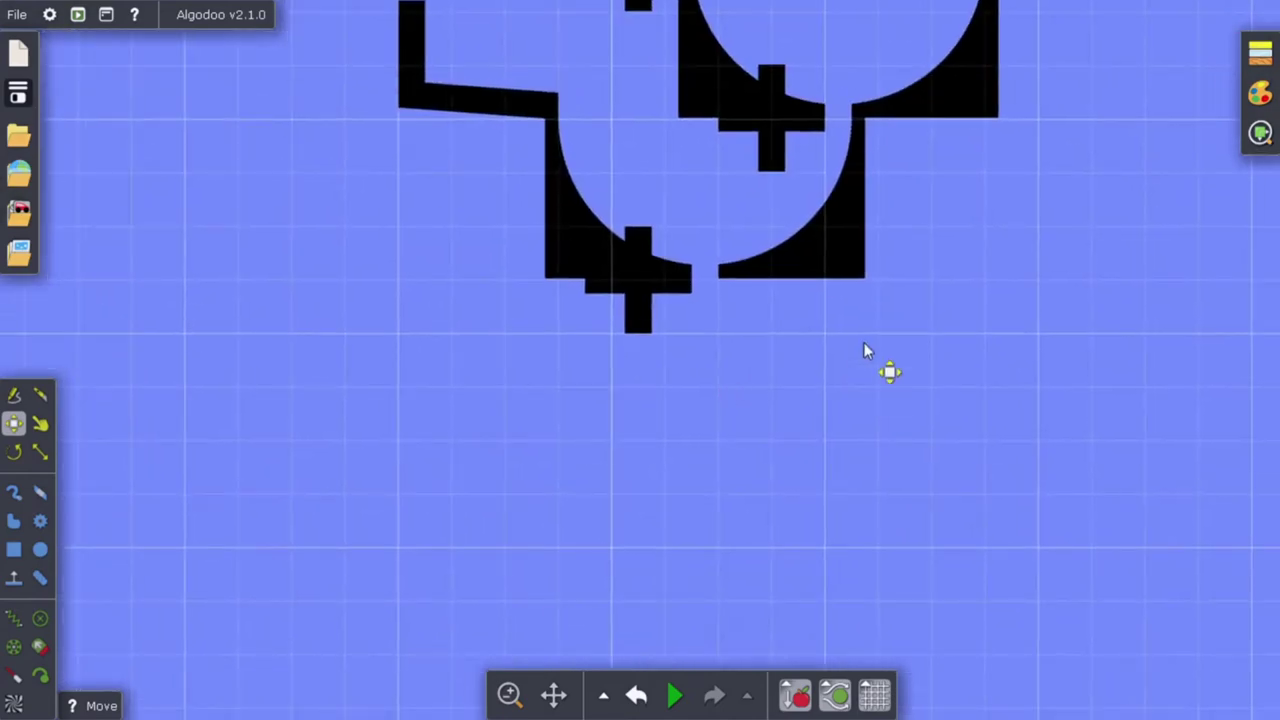
{"action": "key", "text": "ctrl+v"}
{"action": "scroll", "coordinate": [798, 306], "scroll_direction": "up", "scroll_amount": 7}
{"action": "left_click_drag", "start_coordinate": [752, 291], "coordinate": [278, 270]}
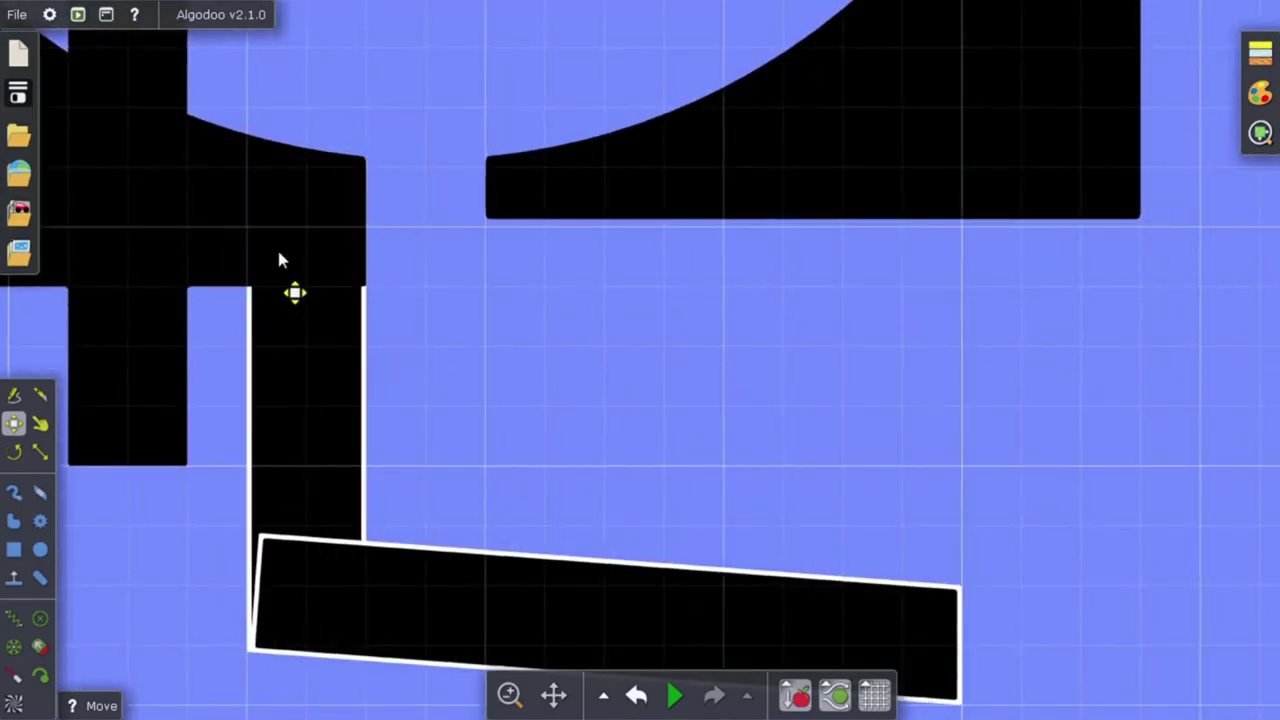
{"action": "left_click", "coordinate": [710, 314]}
{"action": "scroll", "coordinate": [711, 314], "scroll_direction": "down", "scroll_amount": 5}
{"action": "scroll", "coordinate": [480, 363], "scroll_direction": "up", "scroll_amount": 5}
Step: Copy the prepared horizontal spinning bar and place it with its left end flush against the lowest ramp's end
{"action": "left_click_drag", "start_coordinate": [336, 383], "coordinate": [314, 567]}
{"action": "left_click_drag", "start_coordinate": [275, 620], "coordinate": [671, 144]}
{"action": "scroll", "coordinate": [677, 196], "scroll_direction": "down", "scroll_amount": 6}
{"action": "left_click_drag", "start_coordinate": [400, 200], "coordinate": [1141, 425]}
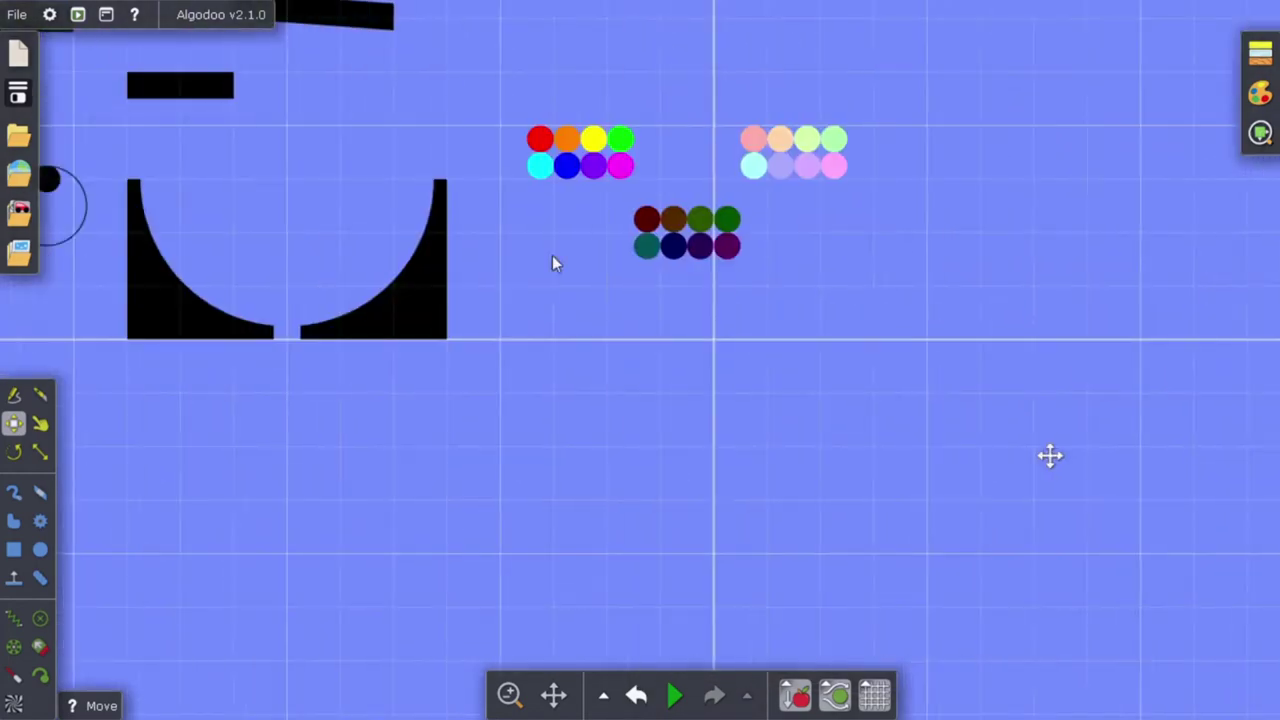
{"action": "scroll", "coordinate": [334, 37], "scroll_direction": "up", "scroll_amount": 5}
{"action": "left_click_drag", "start_coordinate": [354, 268], "coordinate": [80, 50]}
{"action": "scroll", "coordinate": [749, 338], "scroll_direction": "down", "scroll_amount": 2}
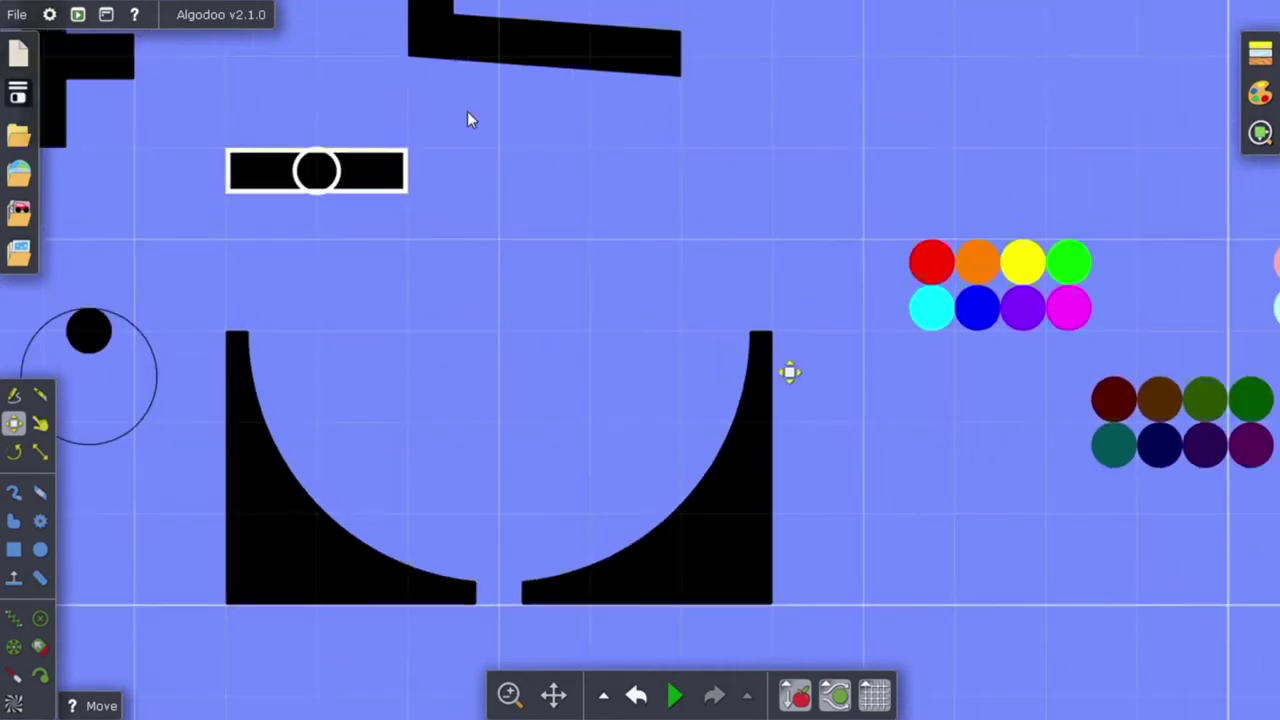
{"action": "left_click_drag", "start_coordinate": [790, 372], "coordinate": [468, 112]}
{"action": "scroll", "coordinate": [811, 305], "scroll_direction": "up", "scroll_amount": 5}
{"action": "key", "text": "ctrl+v"}
{"action": "left_click_drag", "start_coordinate": [900, 308], "coordinate": [826, 257]}
{"action": "left_click_drag", "start_coordinate": [958, 367], "coordinate": [817, 389]}
{"action": "left_click", "coordinate": [862, 255]}
Step: Run the simulation to watch the marbles pass the lowest ramp and spinning bar, and restore the starting state
{"action": "scroll", "coordinate": [862, 255], "scroll_direction": "down", "scroll_amount": 5}
{"action": "key", "text": "space"}
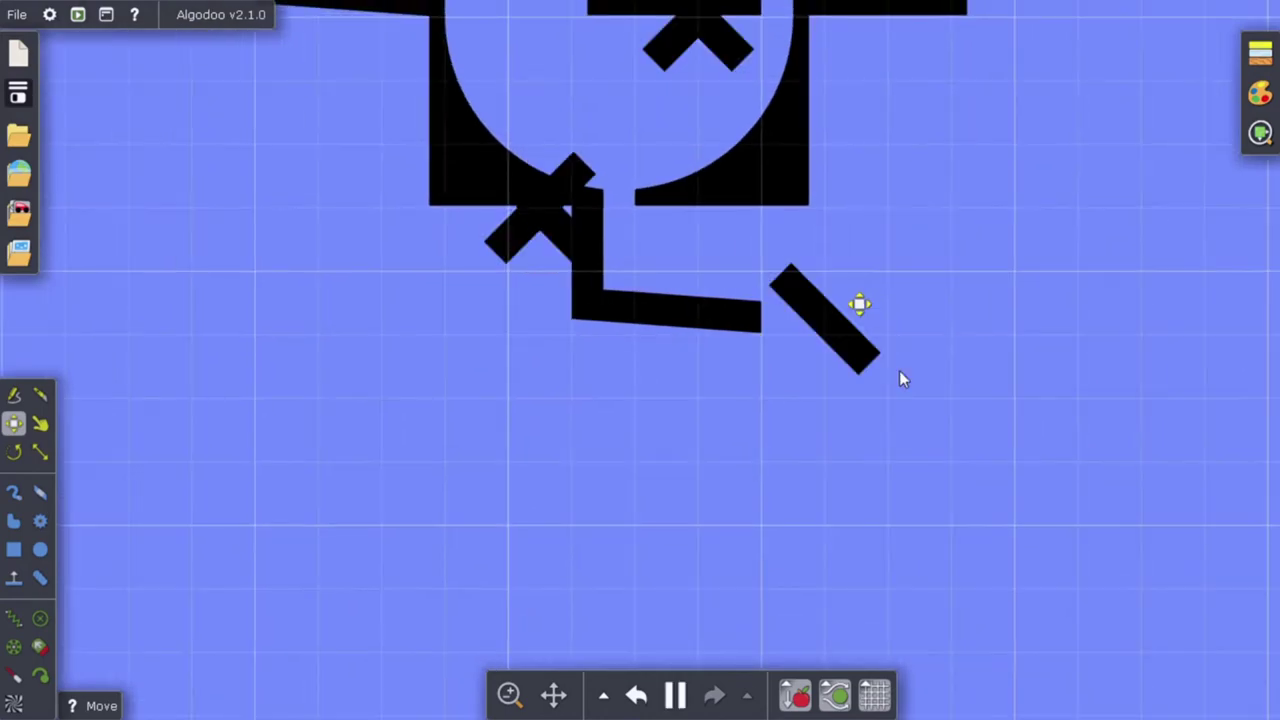
{"action": "left_click_drag", "start_coordinate": [960, 246], "coordinate": [830, 580]}
{"action": "scroll", "coordinate": [830, 580], "scroll_direction": "down", "scroll_amount": 4}
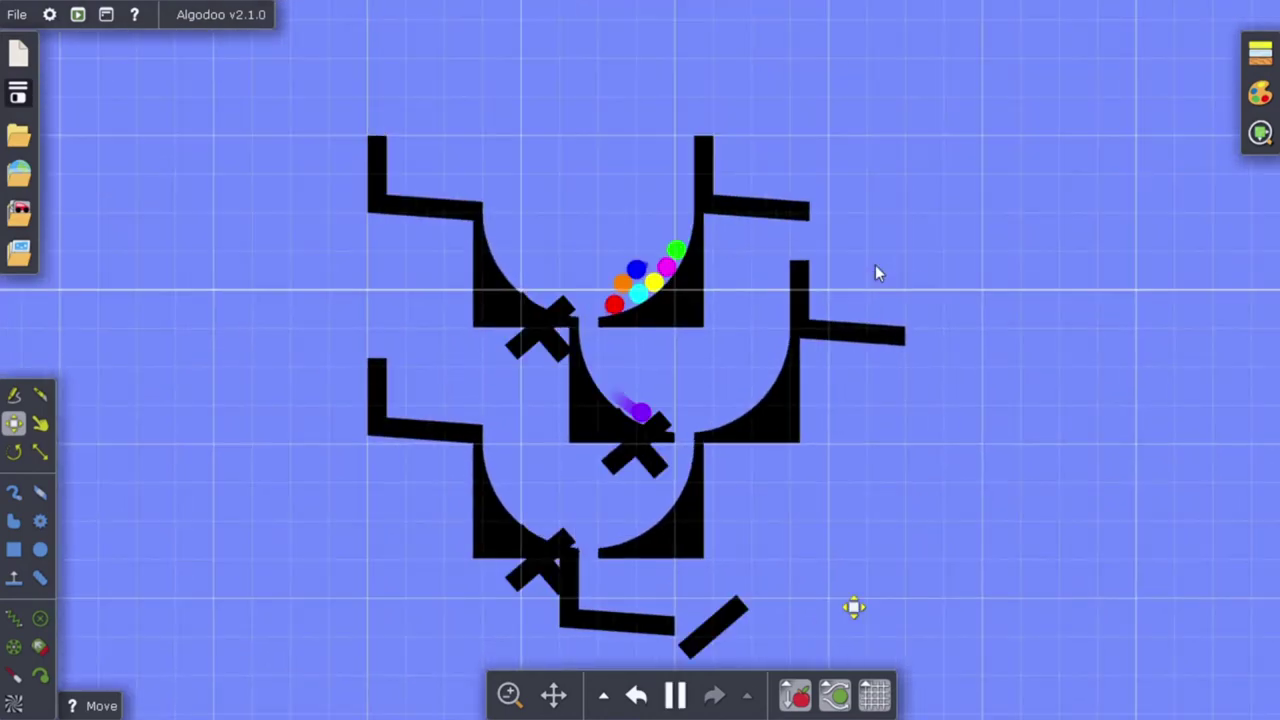
{"action": "key", "text": "Tab"}
{"action": "left_click_drag", "start_coordinate": [838, 452], "coordinate": [931, 194]}
{"action": "scroll", "coordinate": [931, 194], "scroll_direction": "up", "scroll_amount": 3}
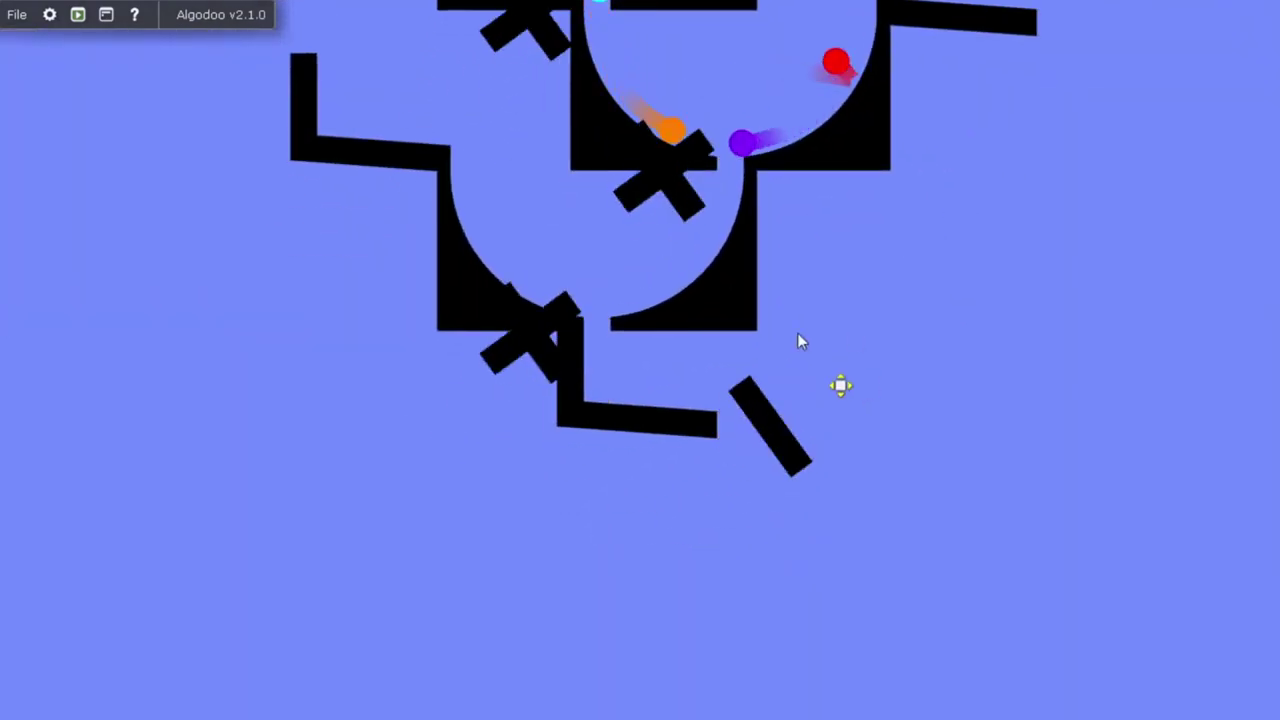
{"action": "left_click_drag", "start_coordinate": [986, 331], "coordinate": [871, 257]}
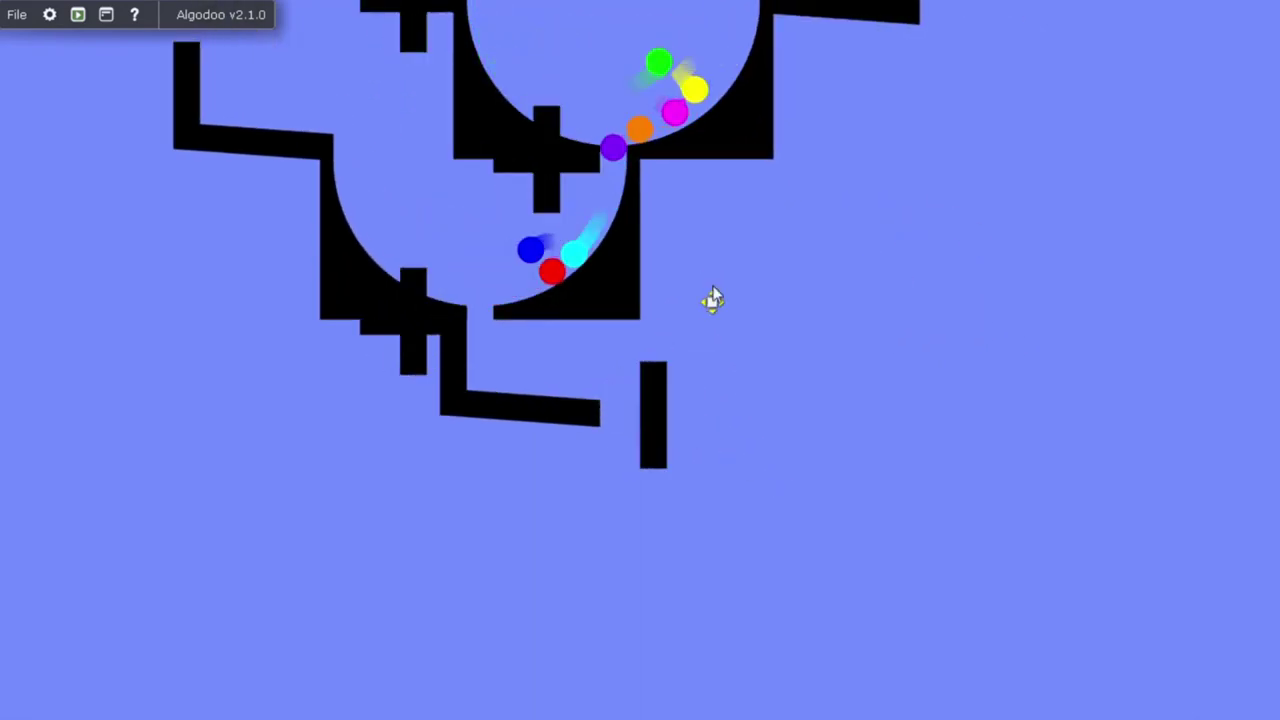
{"action": "left_click_drag", "start_coordinate": [724, 281], "coordinate": [689, 232]}
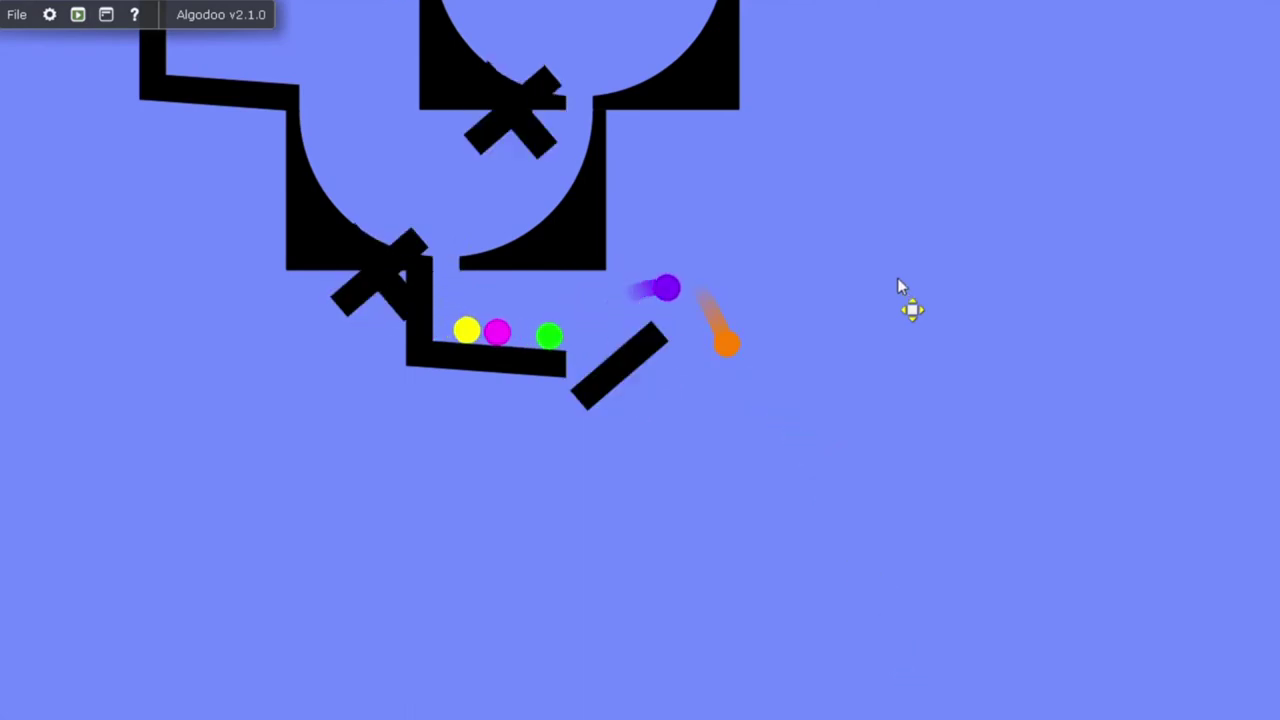
{"action": "left_click_drag", "start_coordinate": [897, 278], "coordinate": [991, 356]}
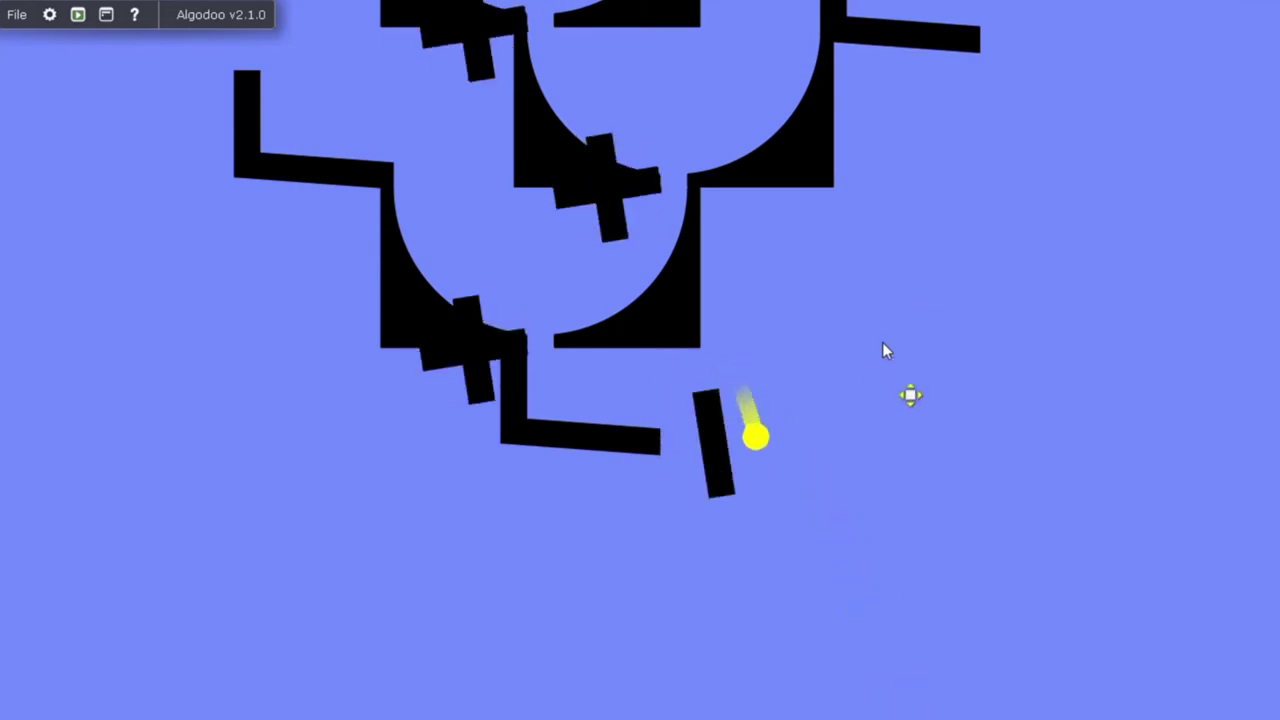
{"action": "key", "text": "ctrl+z"}
Step: Paste a fourth funnel about one bar length right of the spinning bar, its rims level with the bar's top edge
{"action": "left_click_drag", "start_coordinate": [897, 215], "coordinate": [671, 194]}
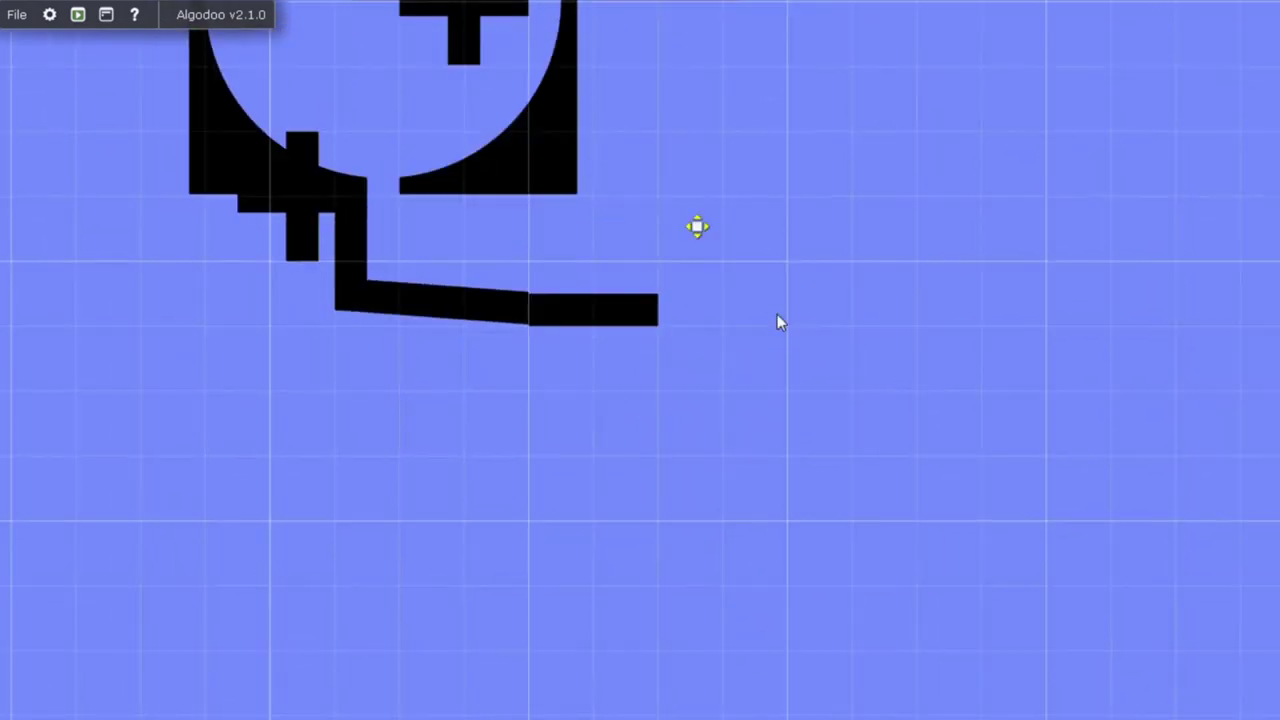
{"action": "left_click_drag", "start_coordinate": [694, 118], "coordinate": [777, 314]}
{"action": "left_click", "coordinate": [626, 344]}
{"action": "left_click_drag", "start_coordinate": [877, 357], "coordinate": [813, 170]}
{"action": "scroll", "coordinate": [624, 378], "scroll_direction": "up", "scroll_amount": 3}
{"action": "key", "text": "ctrl+v"}
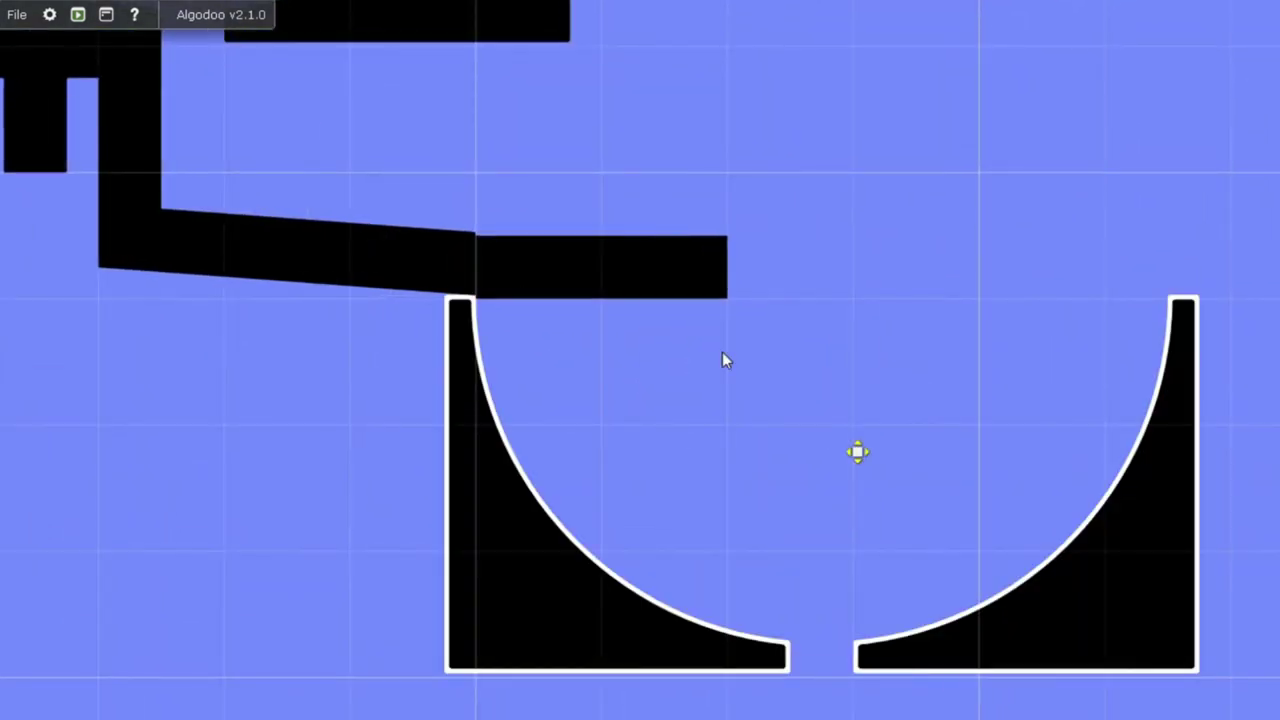
{"action": "scroll", "coordinate": [714, 354], "scroll_direction": "up", "scroll_amount": 3}
{"action": "left_click_drag", "start_coordinate": [244, 391], "coordinate": [527, 386]}
{"action": "left_click_drag", "start_coordinate": [541, 403], "coordinate": [967, 306]}
{"action": "left_click", "coordinate": [752, 299]}
{"action": "scroll", "coordinate": [754, 302], "scroll_direction": "down", "scroll_amount": 7}
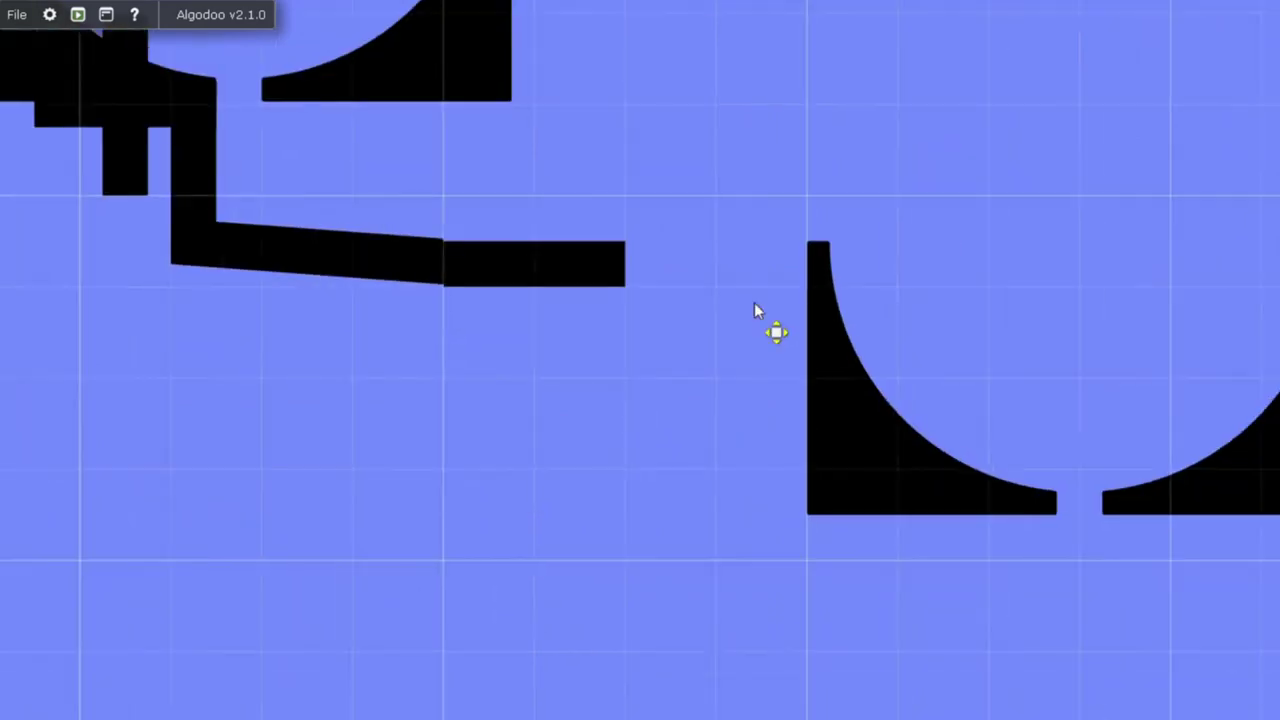
Step: Copy an L-shaped ramp and paste it below the spinning bar, its wall's right edge flush with the upper ramp's end
{"action": "left_click_drag", "start_coordinate": [837, 141], "coordinate": [868, 336]}
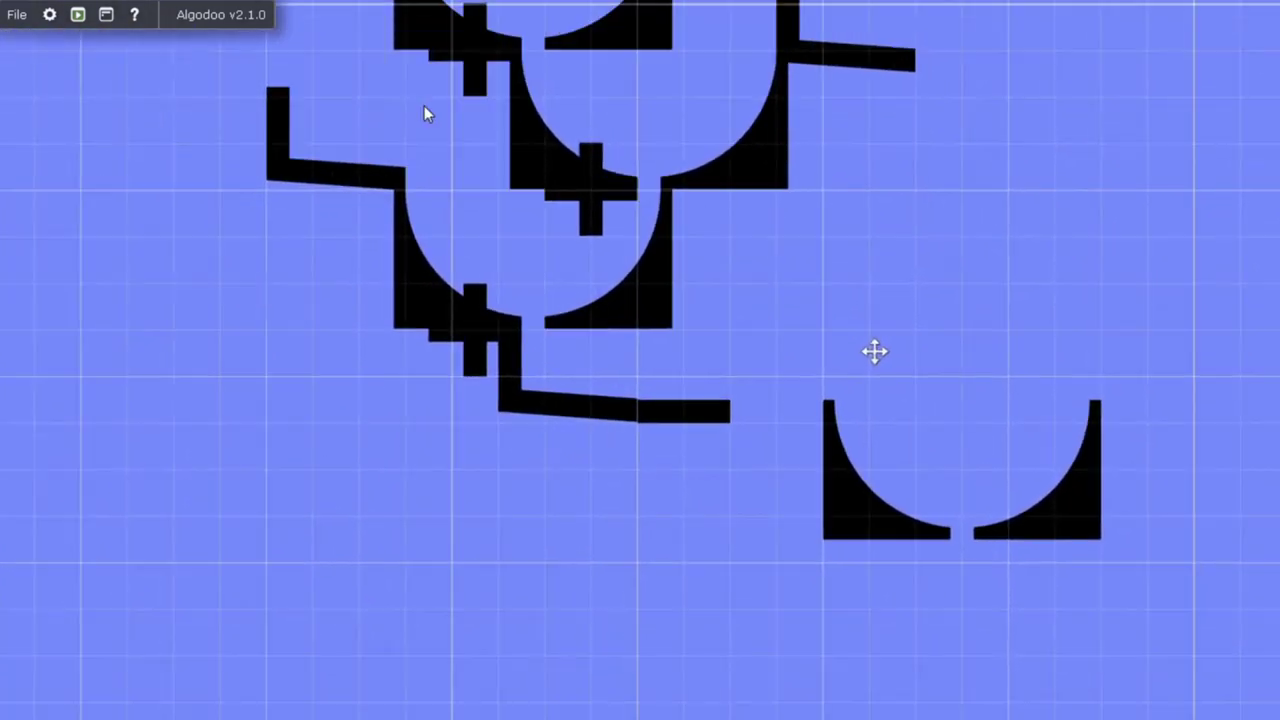
{"action": "scroll", "coordinate": [320, 125], "scroll_direction": "up", "scroll_amount": 4}
{"action": "left_click_drag", "start_coordinate": [157, 77], "coordinate": [584, 437]}
{"action": "left_click_drag", "start_coordinate": [696, 461], "coordinate": [607, 28]}
{"action": "left_click_drag", "start_coordinate": [911, 525], "coordinate": [400, 274]}
{"action": "scroll", "coordinate": [703, 304], "scroll_direction": "up", "scroll_amount": 3}
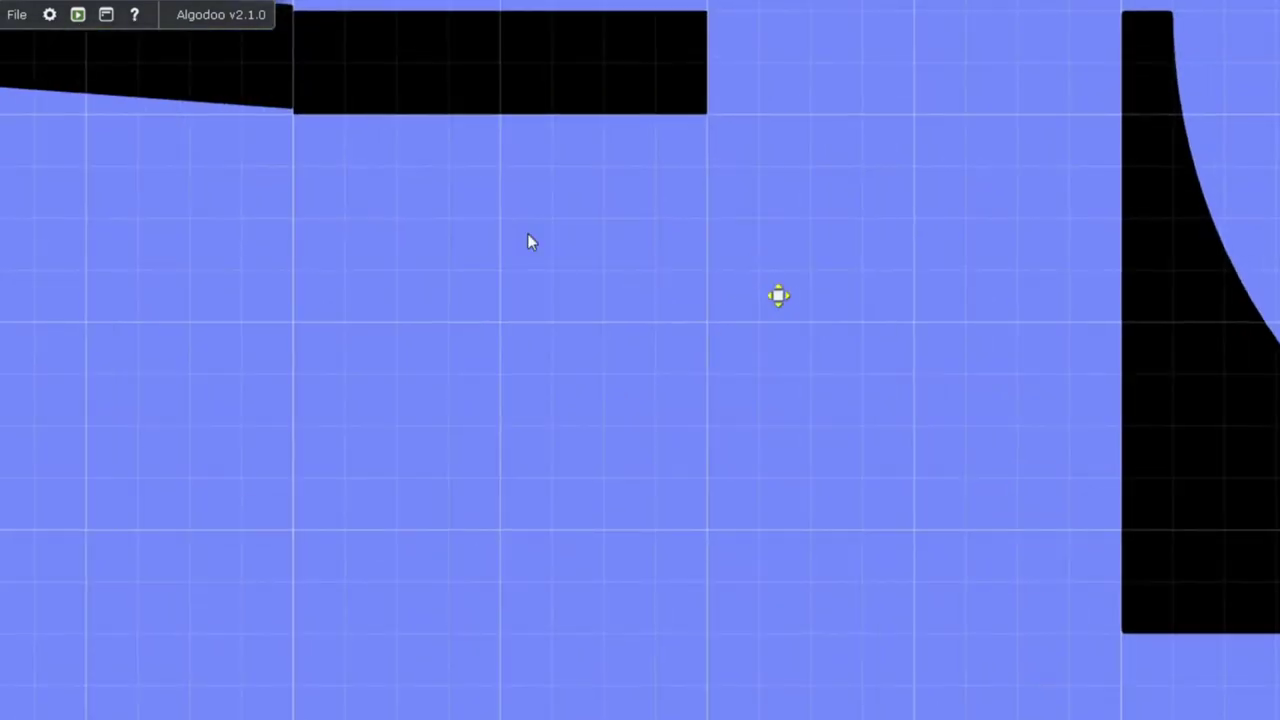
{"action": "key", "text": "ctrl+v"}
{"action": "left_click_drag", "start_coordinate": [510, 222], "coordinate": [252, 270]}
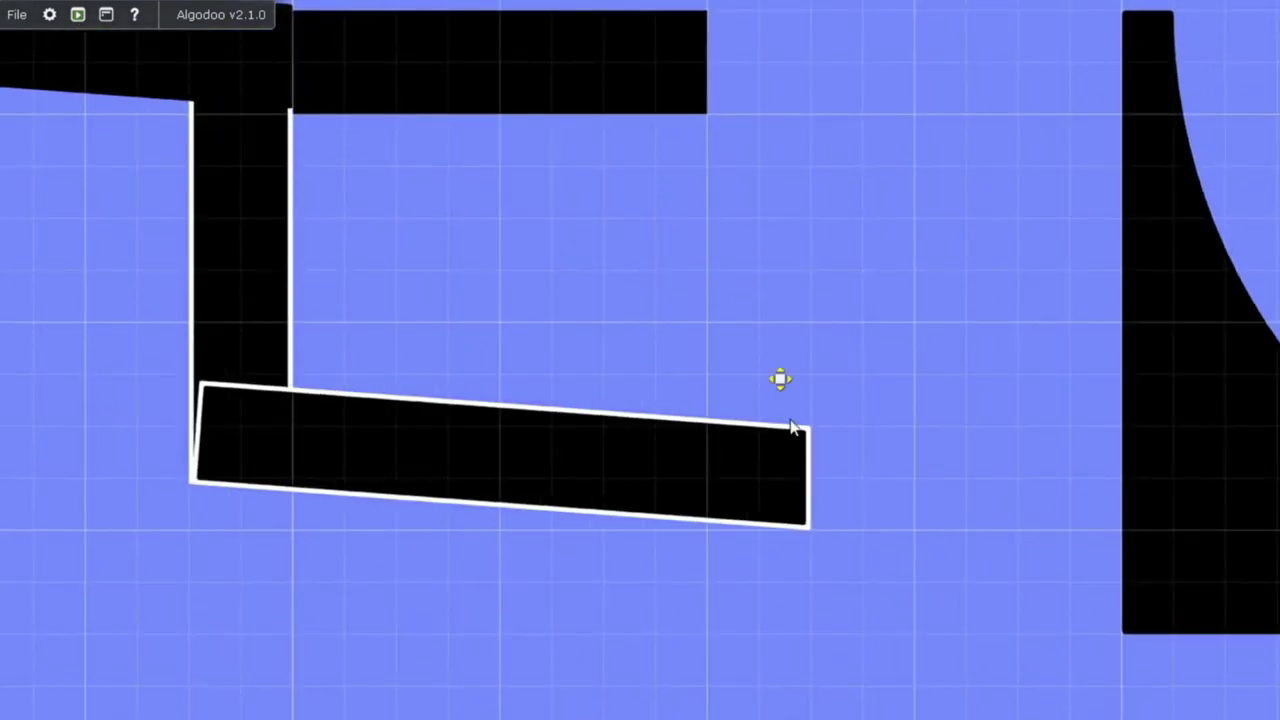
Step: Paste two more L-shaped ramps as descending stairs, each wall at the previous ramp's end, the last one beneath the fourth funnel
{"action": "left_click_drag", "start_coordinate": [845, 455], "coordinate": [657, 285]}
{"action": "key", "text": "ctrl+v"}
{"action": "left_click_drag", "start_coordinate": [480, 400], "coordinate": [517, 441]}
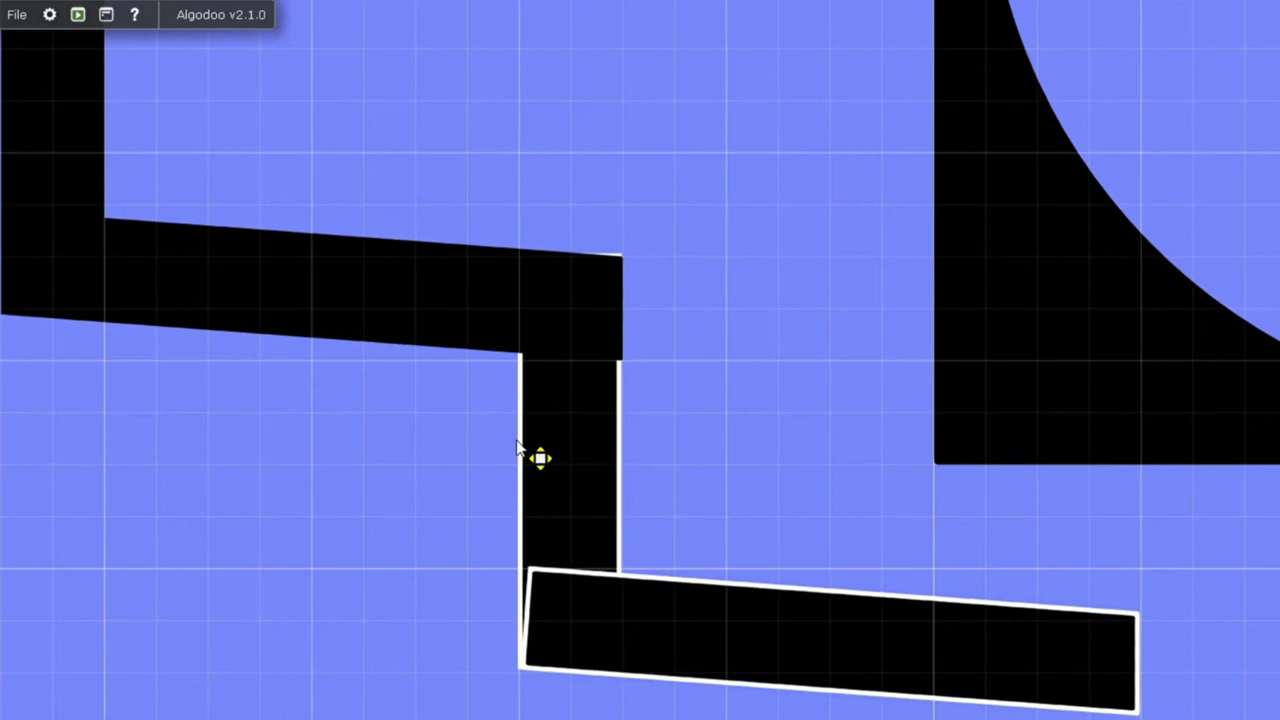
{"action": "left_click_drag", "start_coordinate": [1000, 620], "coordinate": [690, 424]}
{"action": "key", "text": "ctrl+v"}
{"action": "left_click_drag", "start_coordinate": [735, 545], "coordinate": [887, 603]}
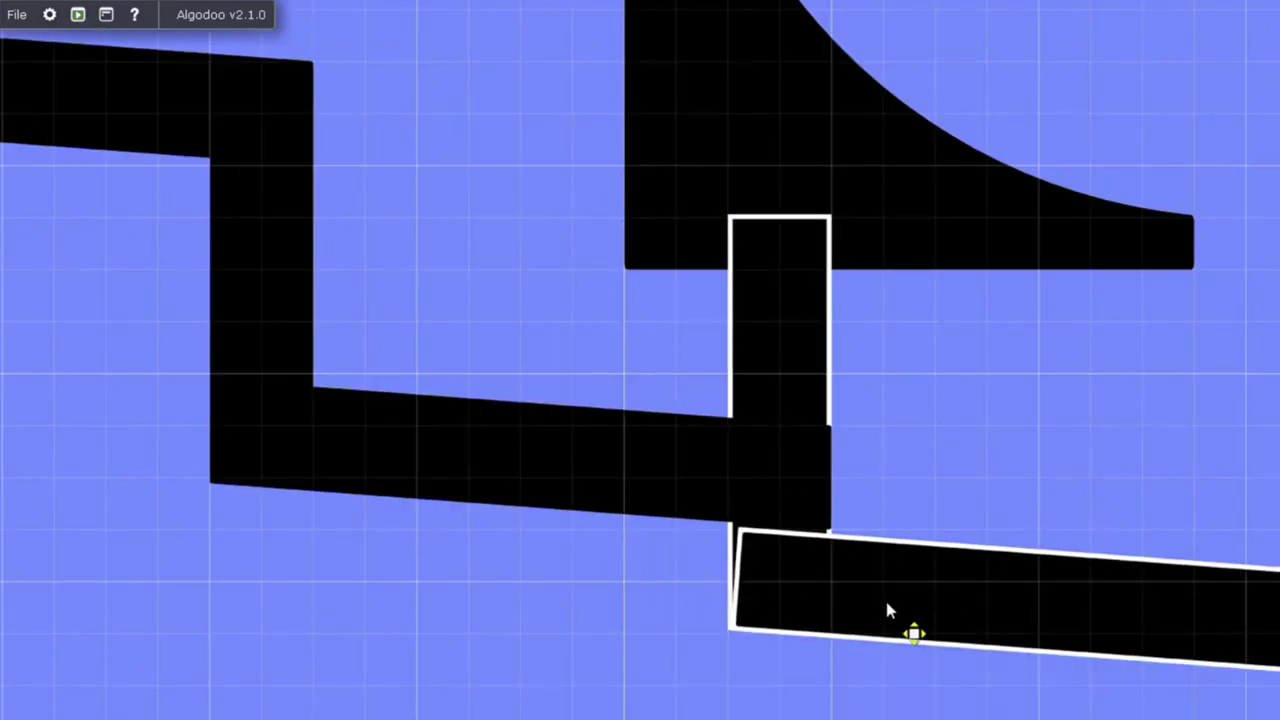
{"action": "left_click", "coordinate": [580, 335]}
{"action": "scroll", "coordinate": [608, 357], "scroll_direction": "down", "scroll_amount": 5}
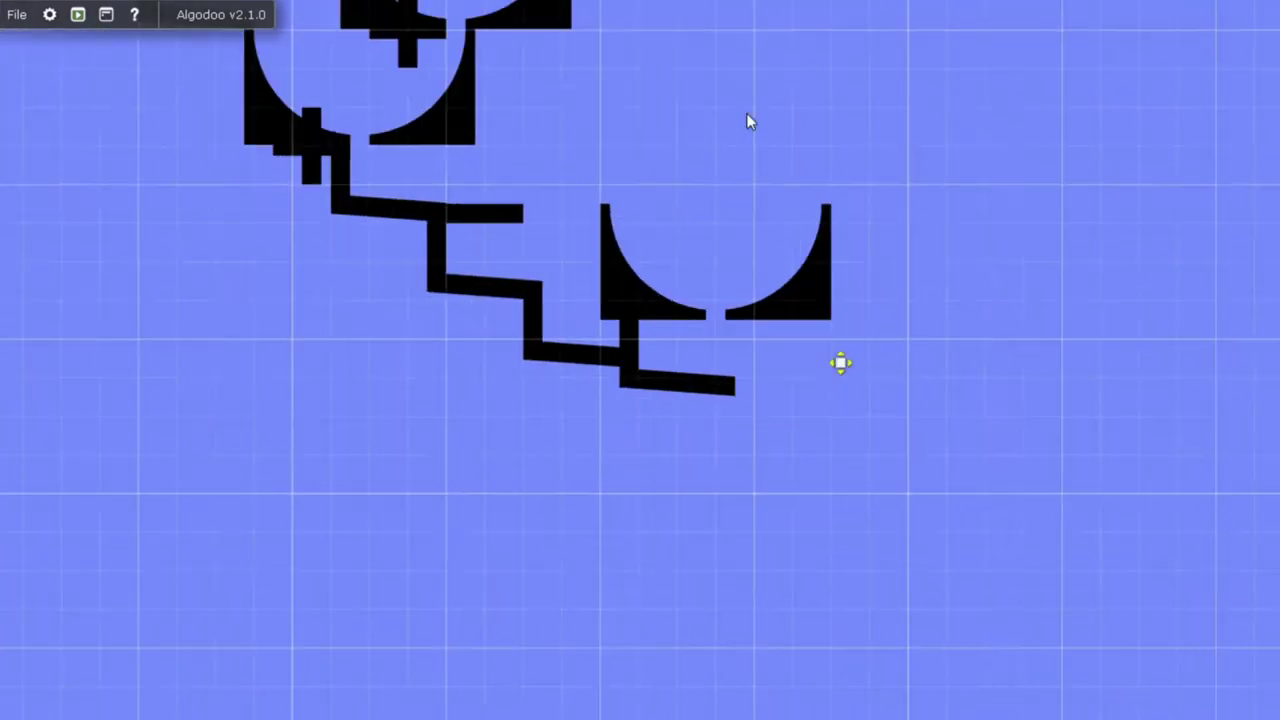
Step: Run the simulation to watch the marbles pass the spinning bar and the new stair ramps, and restore the starting state
{"action": "left_click_drag", "start_coordinate": [746, 113], "coordinate": [786, 164]}
{"action": "scroll", "coordinate": [900, 290], "scroll_direction": "up", "scroll_amount": 2}
{"action": "key", "text": "space"}
{"action": "scroll", "coordinate": [971, 340], "scroll_direction": "up", "scroll_amount": 2}
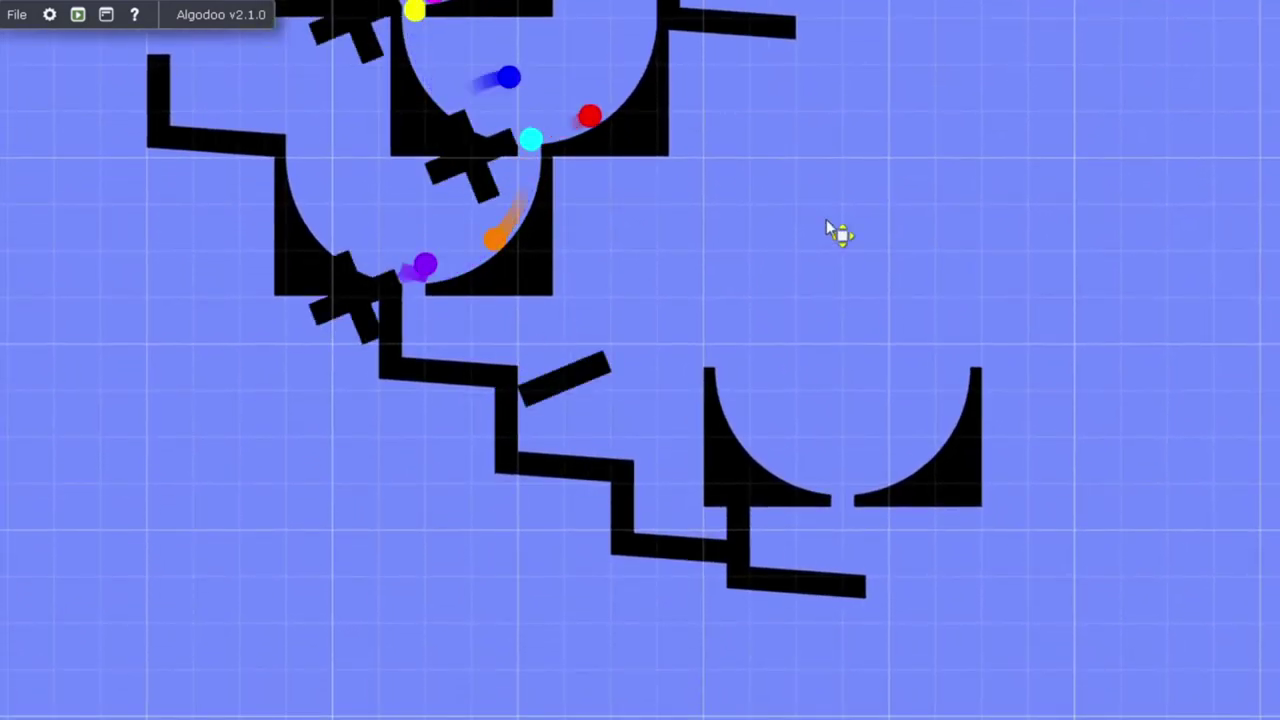
{"action": "left_click_drag", "start_coordinate": [847, 278], "coordinate": [786, 202]}
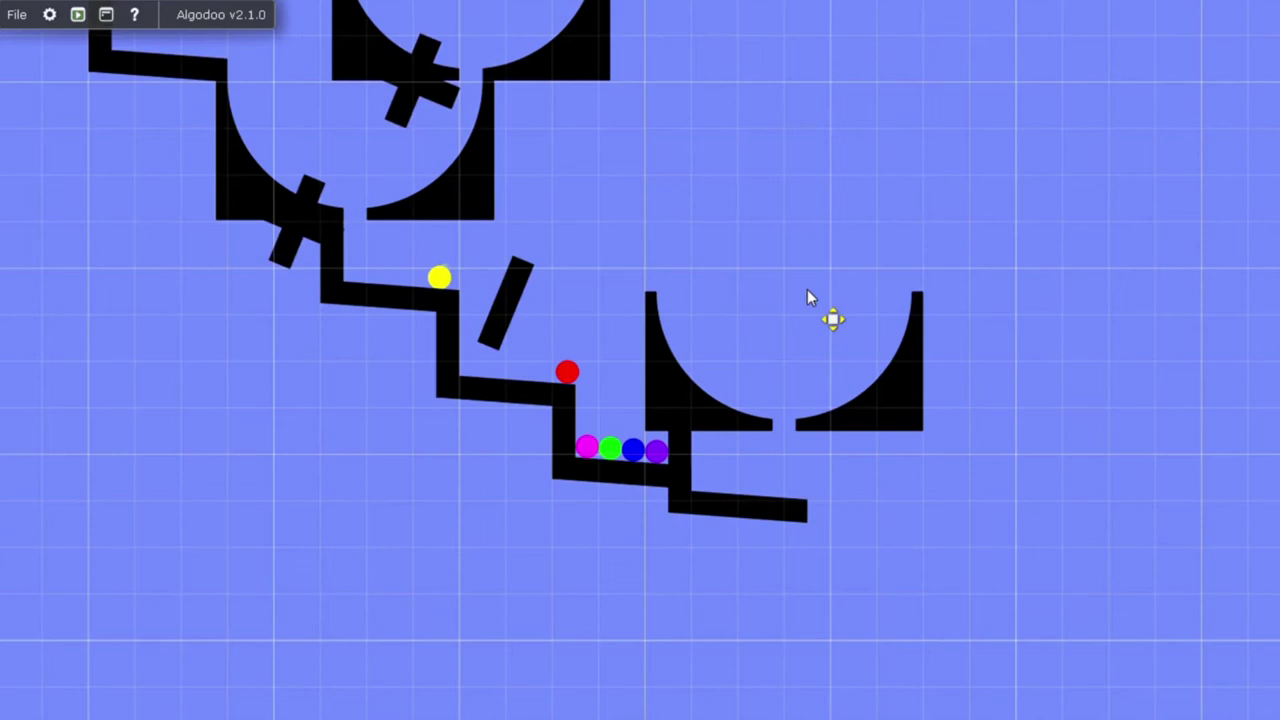
{"action": "scroll", "coordinate": [410, 287], "scroll_direction": "up", "scroll_amount": 6}
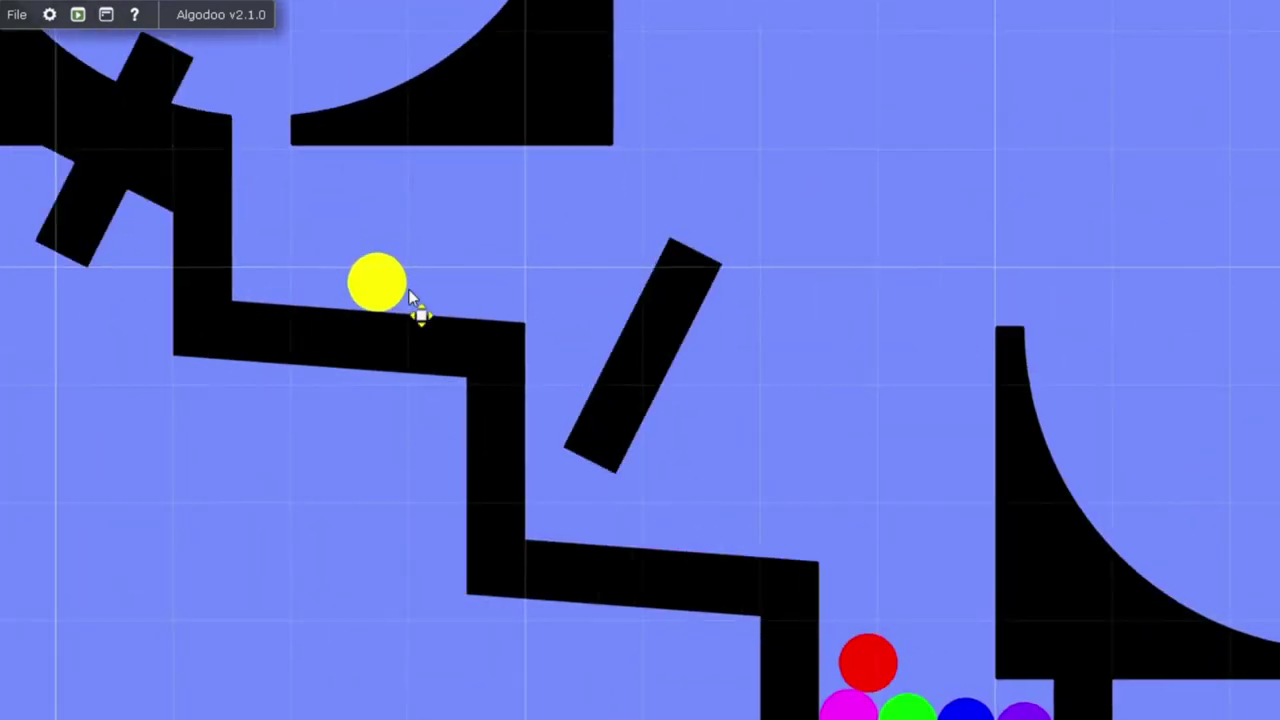
{"action": "scroll", "coordinate": [317, 425], "scroll_direction": "down", "scroll_amount": 5}
{"action": "left_click_drag", "start_coordinate": [672, 280], "coordinate": [785, 397]}
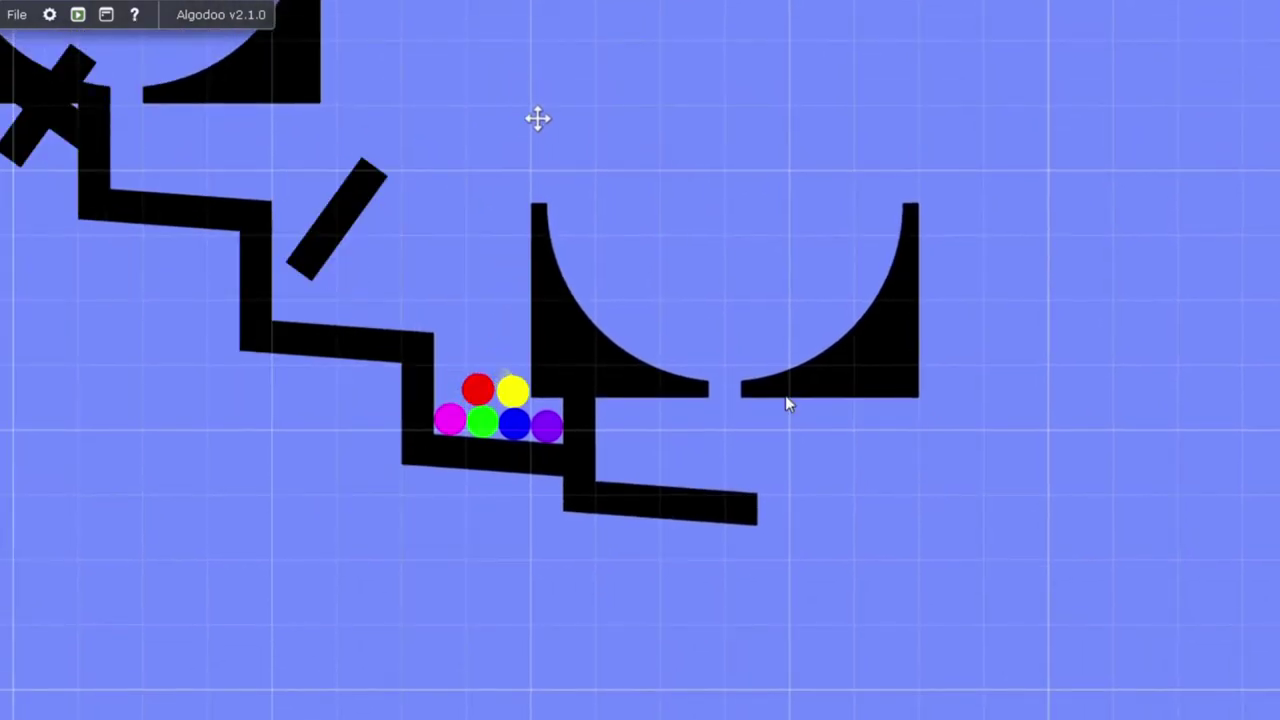
{"action": "scroll", "coordinate": [821, 397], "scroll_direction": "down", "scroll_amount": 3}
{"action": "scroll", "coordinate": [774, 417], "scroll_direction": "up", "scroll_amount": 3}
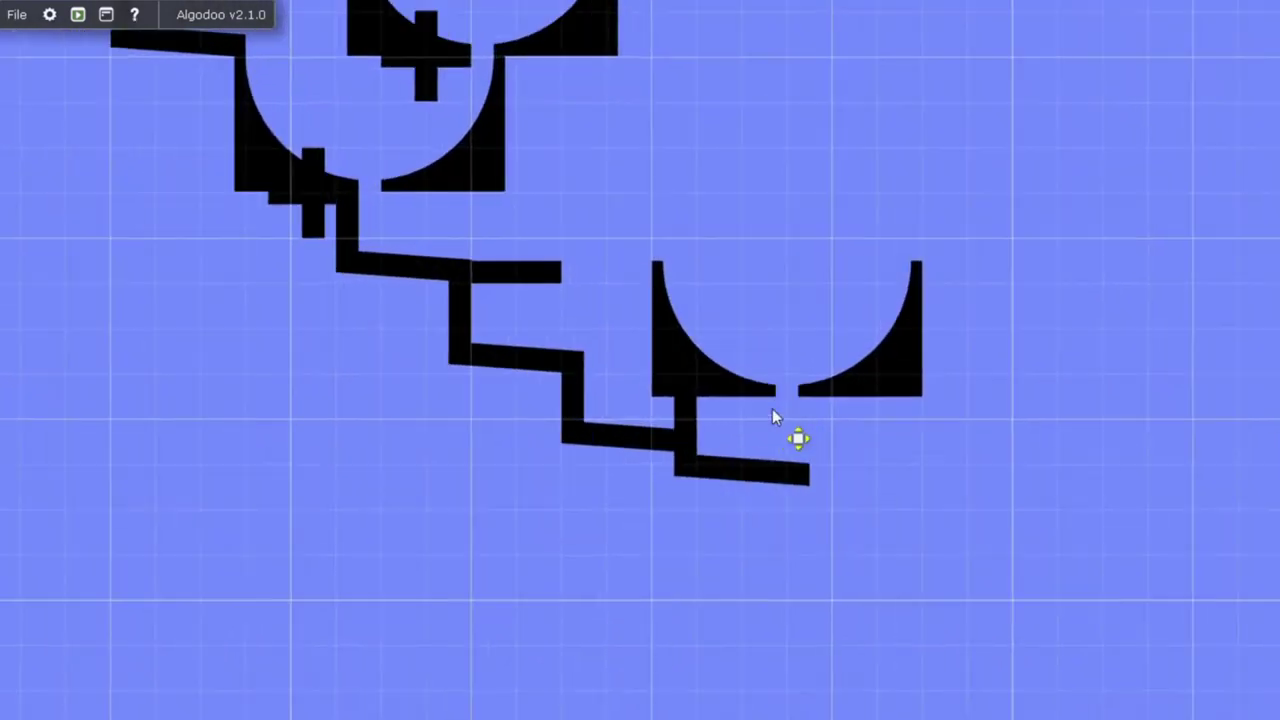
Step: Select the fourth funnel with the three stair ramps and move them about a quarter bar length left
{"action": "scroll", "coordinate": [917, 526], "scroll_direction": "up", "scroll_amount": 2}
{"action": "left_click_drag", "start_coordinate": [1064, 622], "coordinate": [506, 68]}
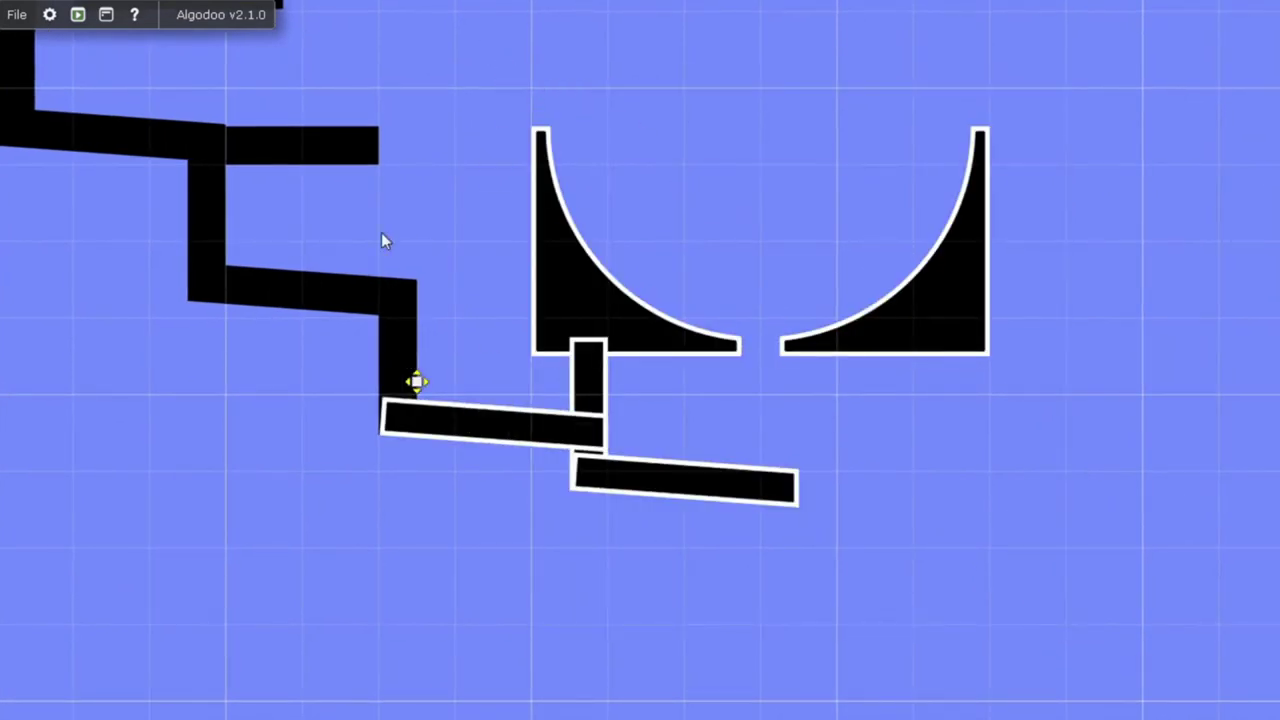
{"action": "scroll", "coordinate": [903, 417], "scroll_direction": "up", "scroll_amount": 6}
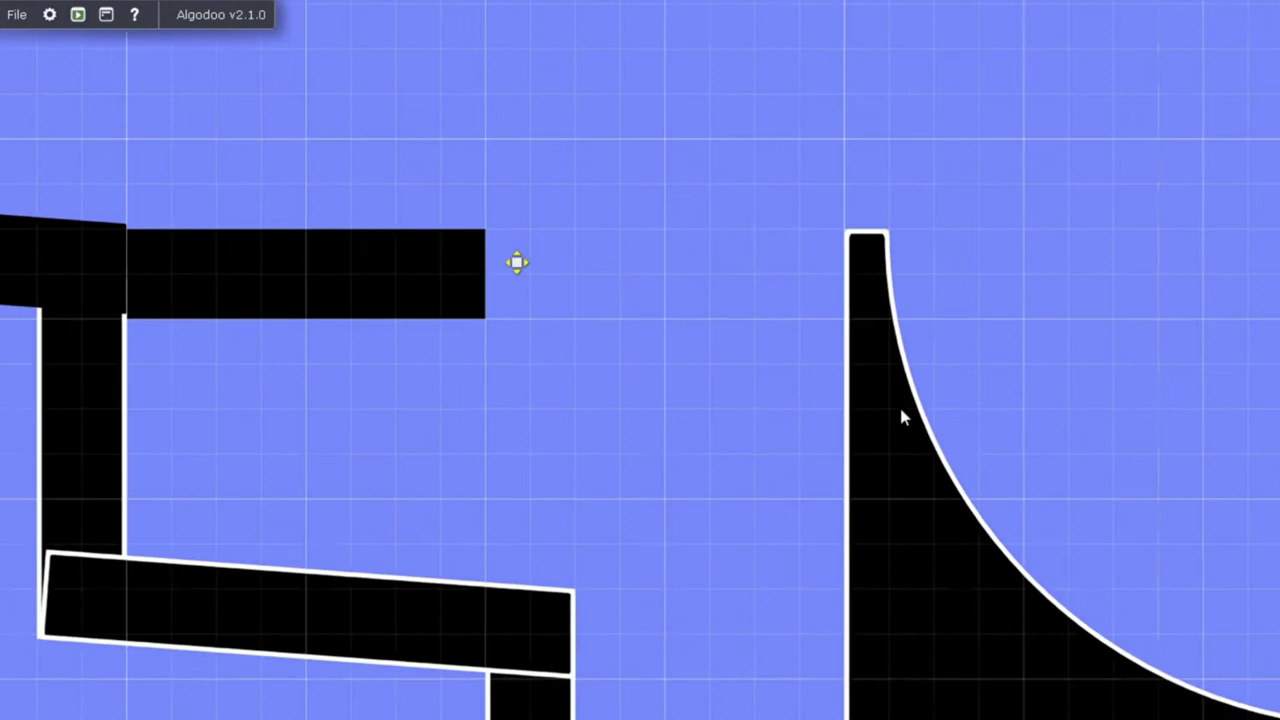
{"action": "left_click_drag", "start_coordinate": [953, 400], "coordinate": [894, 398]}
{"action": "left_click", "coordinate": [968, 366]}
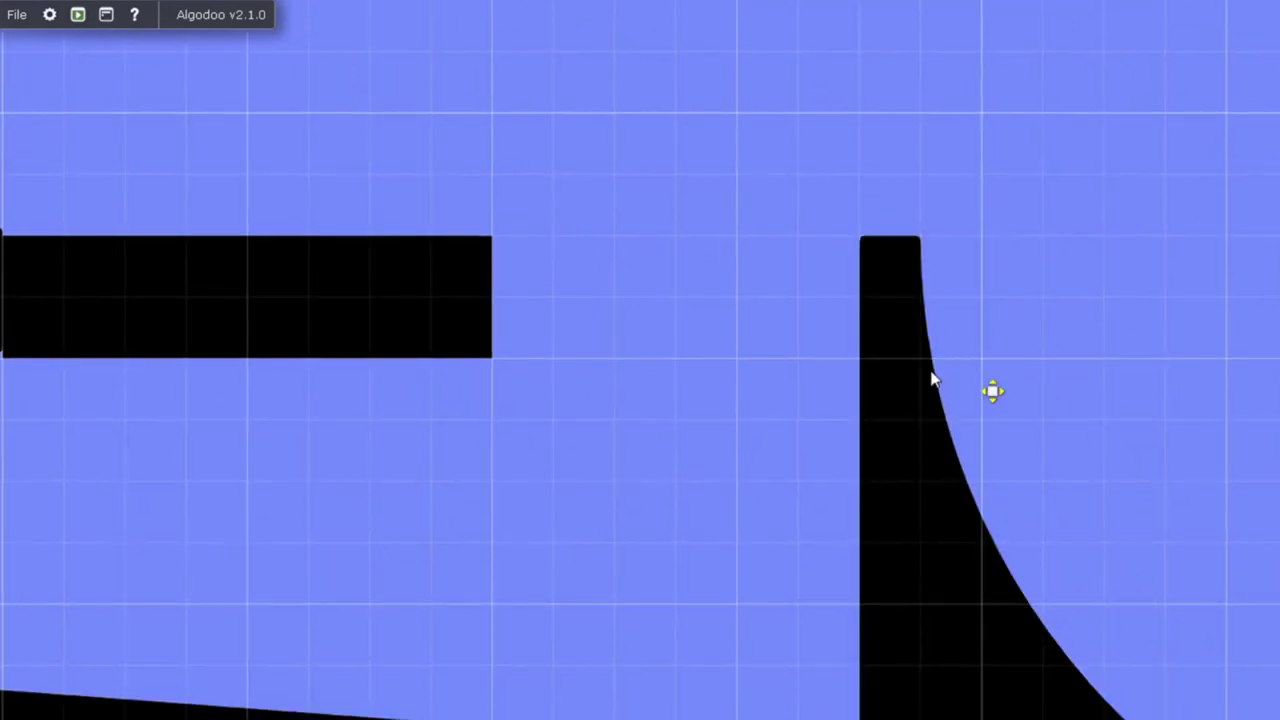
{"action": "scroll", "coordinate": [931, 376], "scroll_direction": "down", "scroll_amount": 6}
{"action": "left_click_drag", "start_coordinate": [772, 398], "coordinate": [511, 243]}
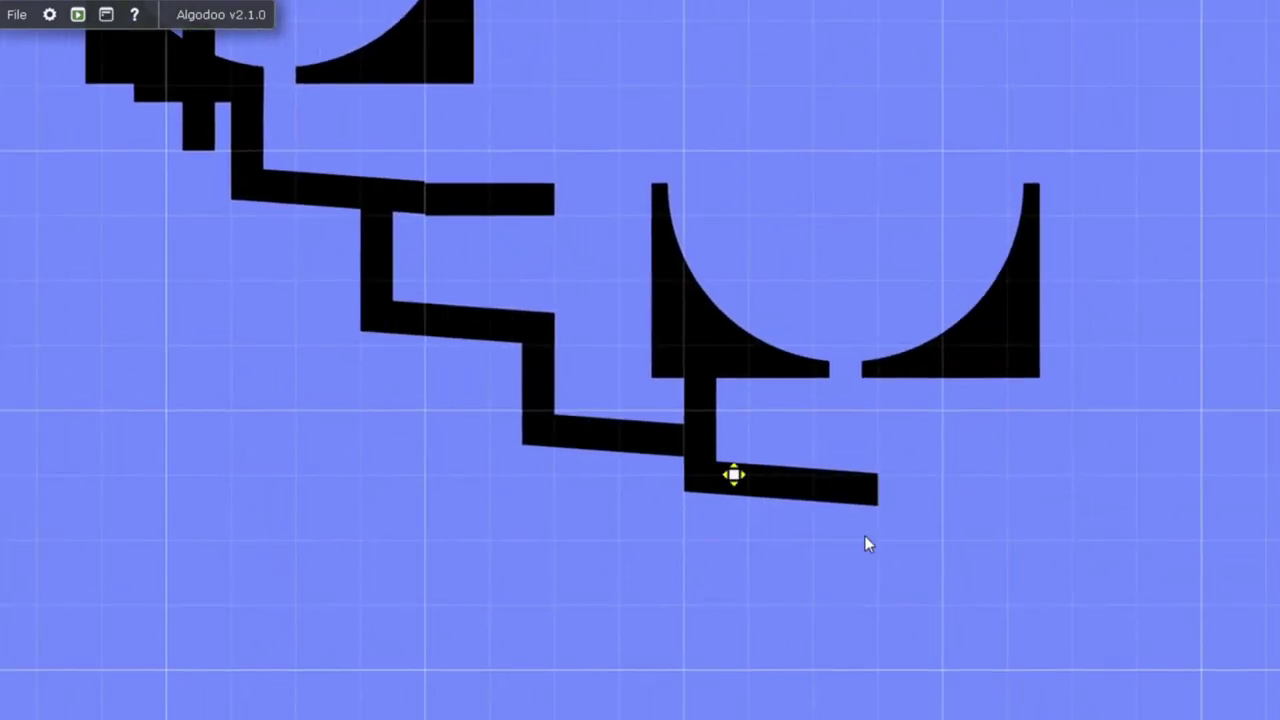
Step: Select the three stair ramps and move them a quarter bar length right, the top wall flush with the upper ramp's end
{"action": "scroll", "coordinate": [400, 340], "scroll_direction": "up", "scroll_amount": 3}
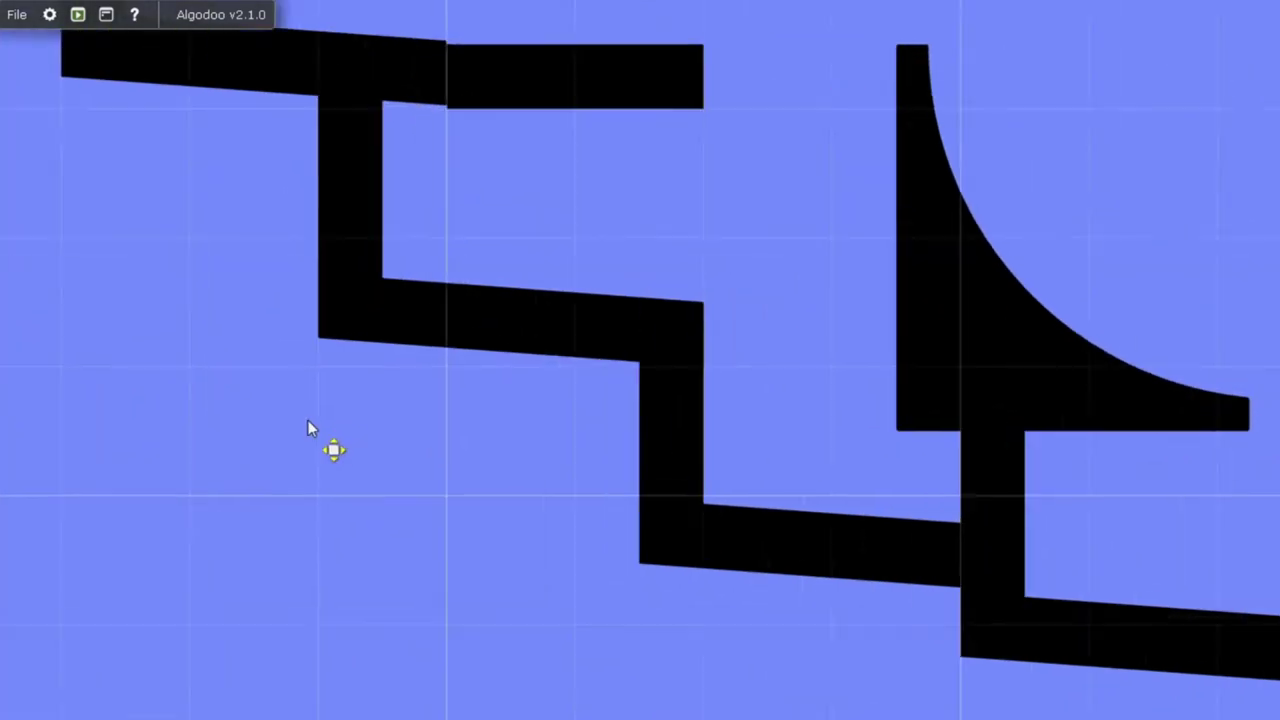
{"action": "scroll", "coordinate": [302, 421], "scroll_direction": "up", "scroll_amount": 1}
{"action": "left_click_drag", "start_coordinate": [298, 422], "coordinate": [798, 20]}
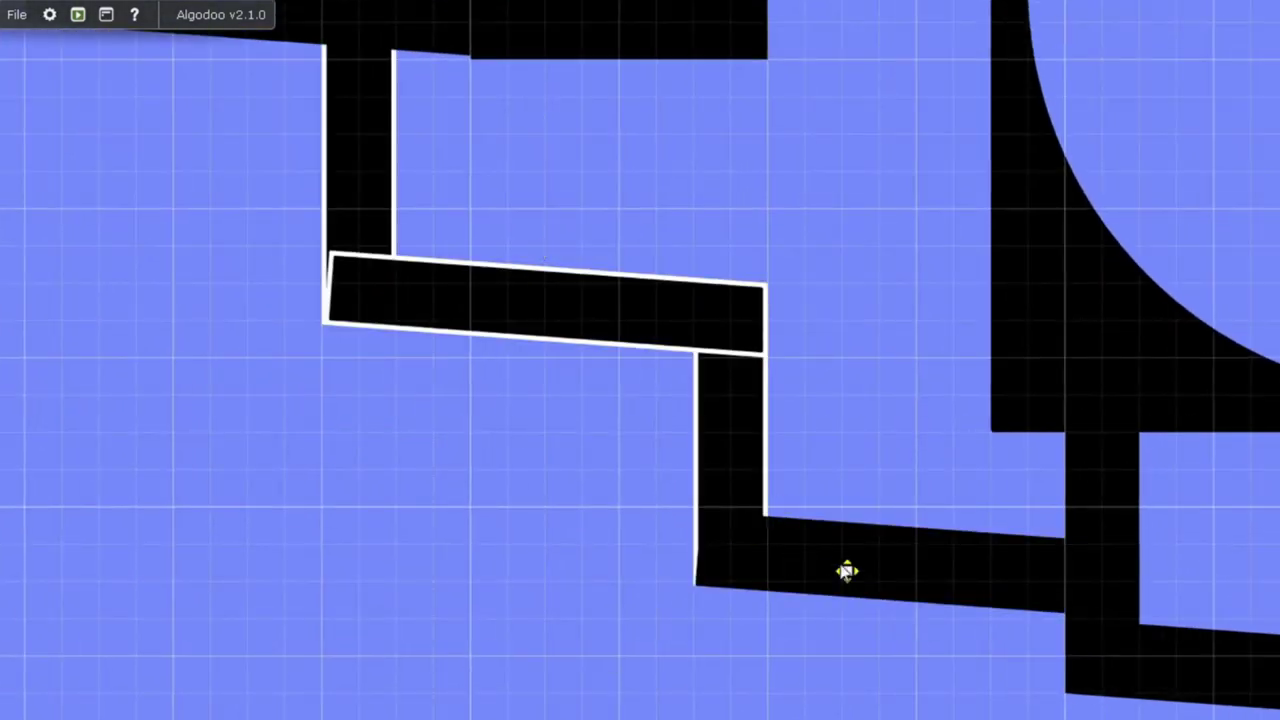
Step: Run the simulation to check how the spinning bar feeds marbles to the shifted funnel, and restore the starting state
{"action": "scroll", "coordinate": [870, 380], "scroll_direction": "down", "scroll_amount": 5}
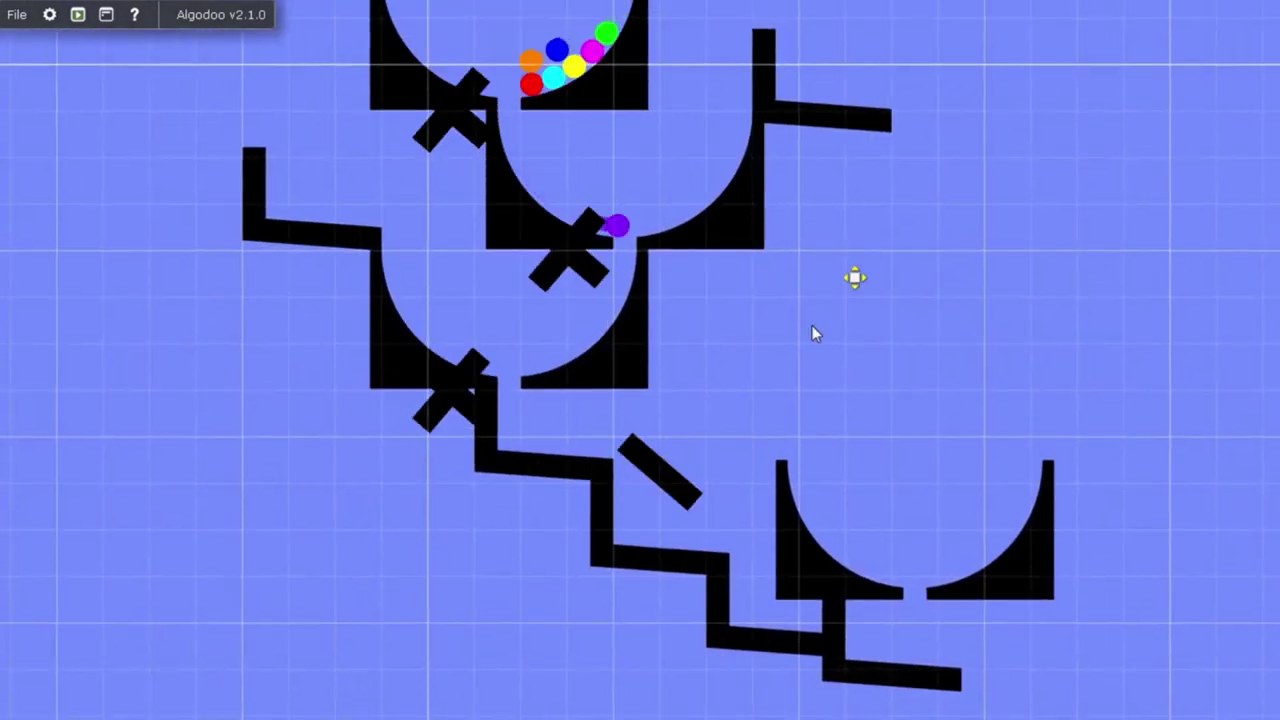
{"action": "scroll", "coordinate": [812, 325], "scroll_direction": "up", "scroll_amount": 2}
{"action": "left_click_drag", "start_coordinate": [887, 280], "coordinate": [779, 197]}
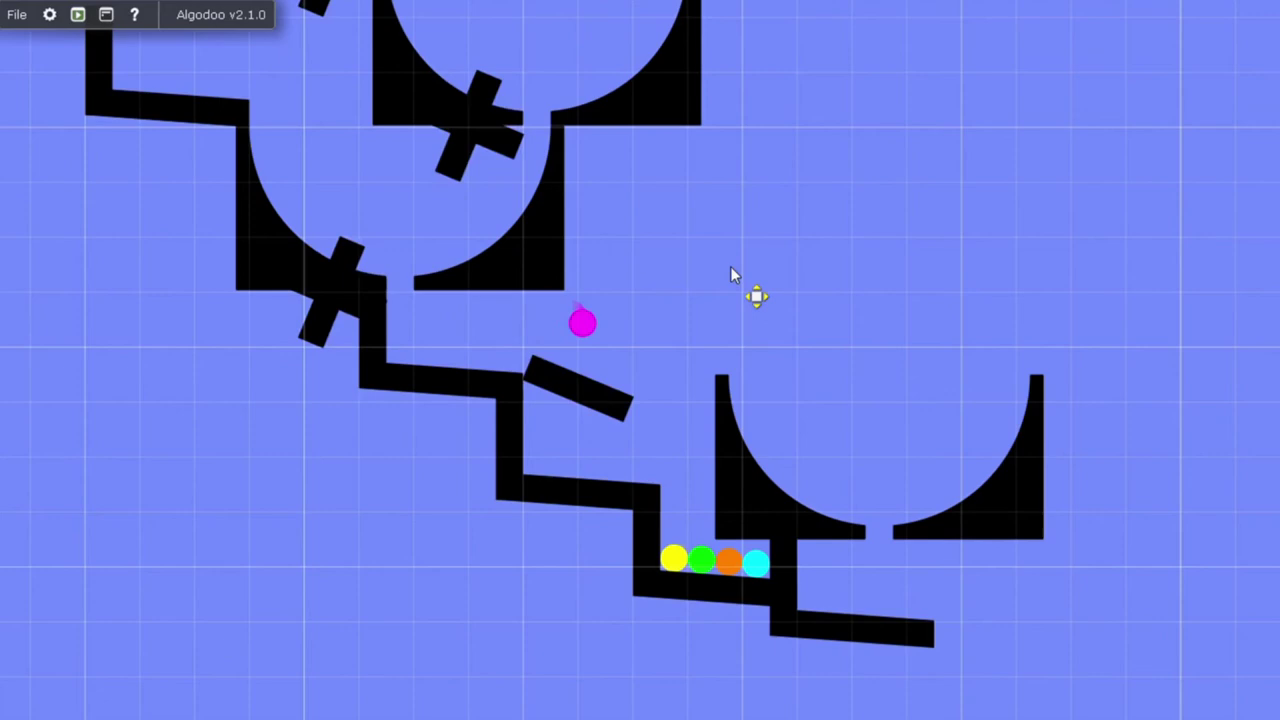
{"action": "left_click_drag", "start_coordinate": [866, 331], "coordinate": [1146, 561]}
{"action": "left_click_drag", "start_coordinate": [1004, 511], "coordinate": [1107, 536]}
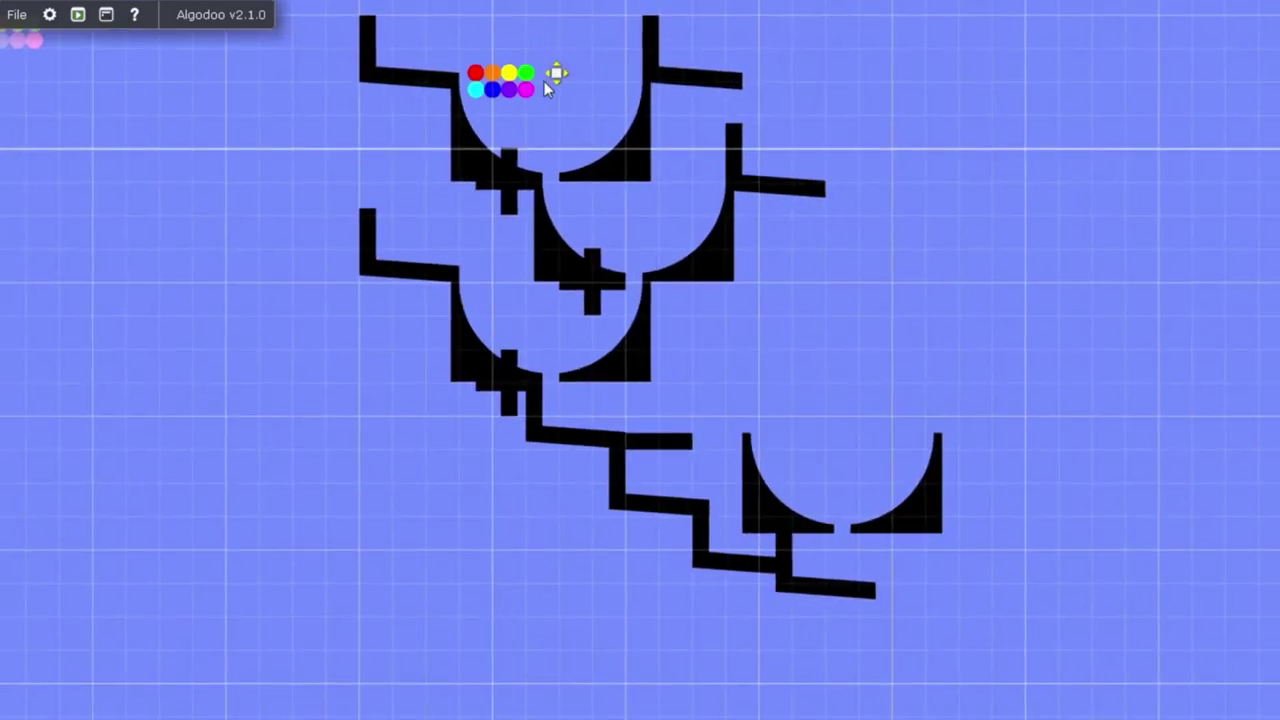
Step: Copy both pieces of an L-shaped ramp and paste it on the fourth funnel's right rim, sloping outward to the right
{"action": "scroll", "coordinate": [796, 401], "scroll_direction": "up", "scroll_amount": 10}
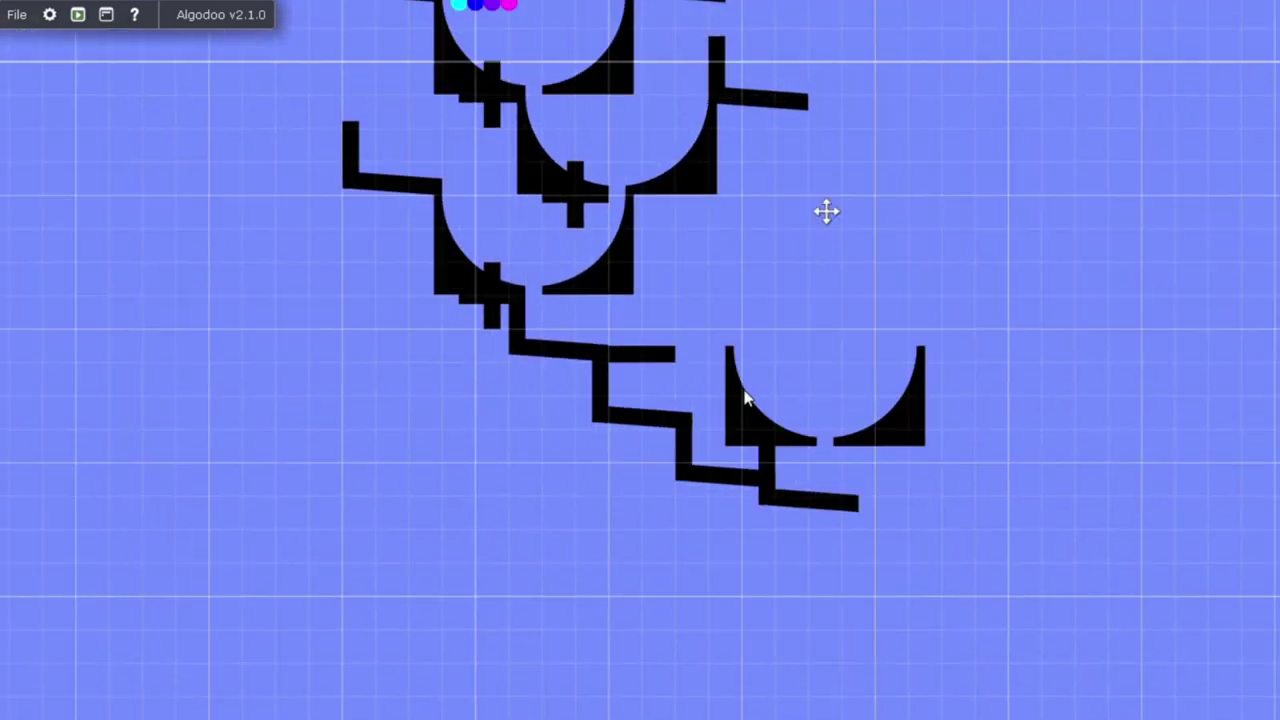
{"action": "scroll", "coordinate": [902, 343], "scroll_direction": "up", "scroll_amount": 4}
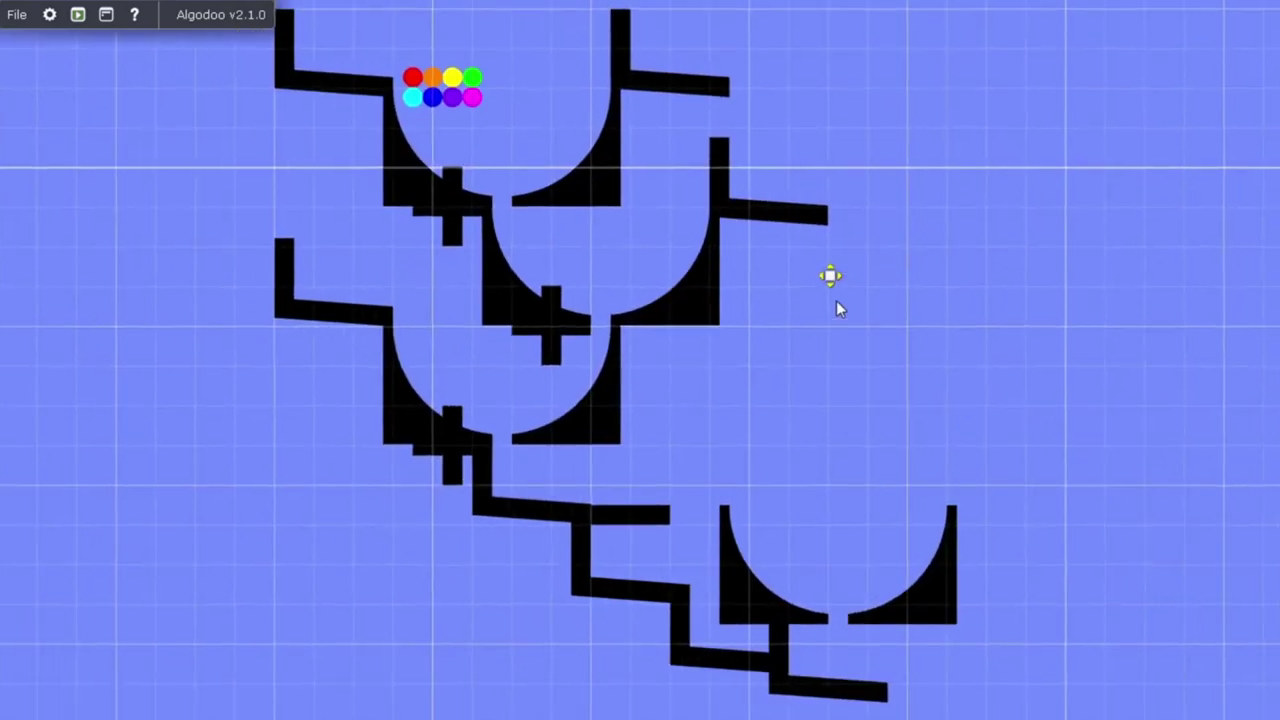
{"action": "scroll", "coordinate": [760, 214], "scroll_direction": "up", "scroll_amount": 3}
{"action": "left_click_drag", "start_coordinate": [800, 328], "coordinate": [955, 487]}
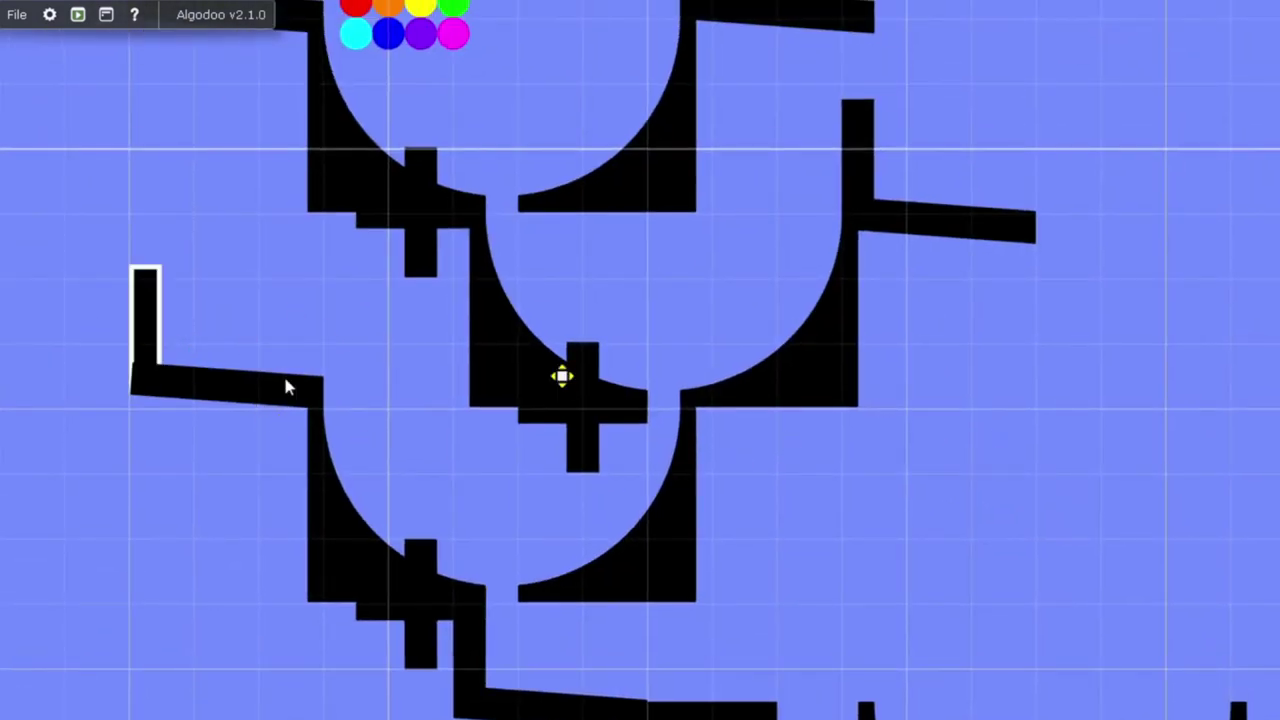
{"action": "left_click_drag", "start_coordinate": [972, 447], "coordinate": [691, 52]}
{"action": "scroll", "coordinate": [912, 200], "scroll_direction": "up", "scroll_amount": 4}
{"action": "key", "text": "ctrl+v"}
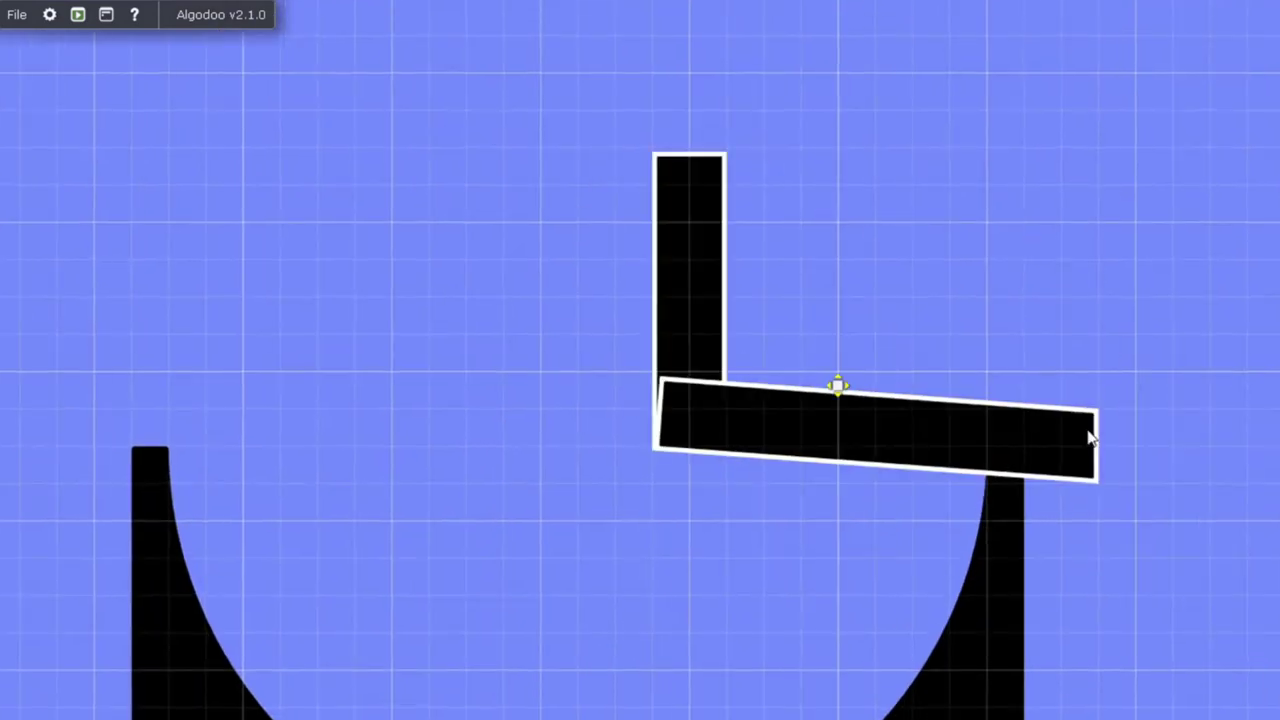
{"action": "left_click_drag", "start_coordinate": [1087, 430], "coordinate": [1085, 419]}
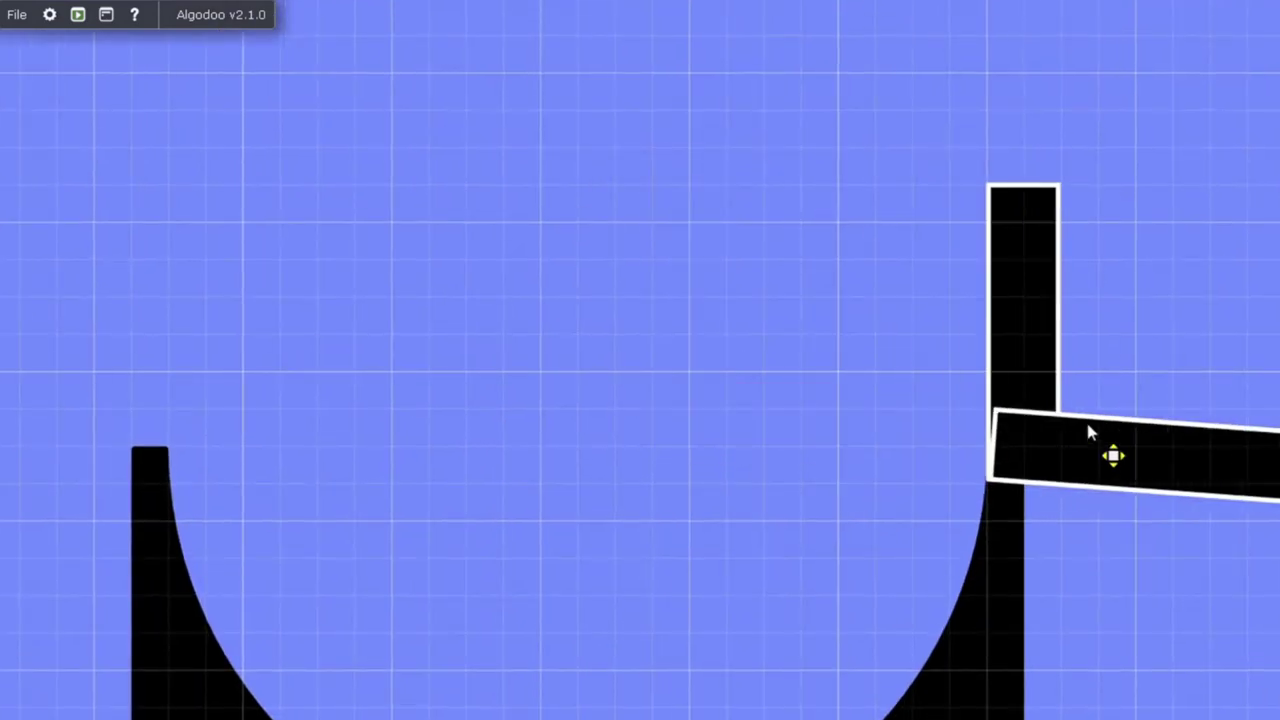
{"action": "left_click", "coordinate": [693, 335]}
Step: Copy the prepared ring with the small black ball and place it touching the right end of the lowest stair ramp
{"action": "scroll", "coordinate": [693, 332], "scroll_direction": "down", "scroll_amount": 5}
{"action": "scroll", "coordinate": [683, 298], "scroll_direction": "down", "scroll_amount": 5}
{"action": "left_click_drag", "start_coordinate": [655, 245], "coordinate": [1200, 349]}
{"action": "left_click_drag", "start_coordinate": [650, 256], "coordinate": [889, 330]}
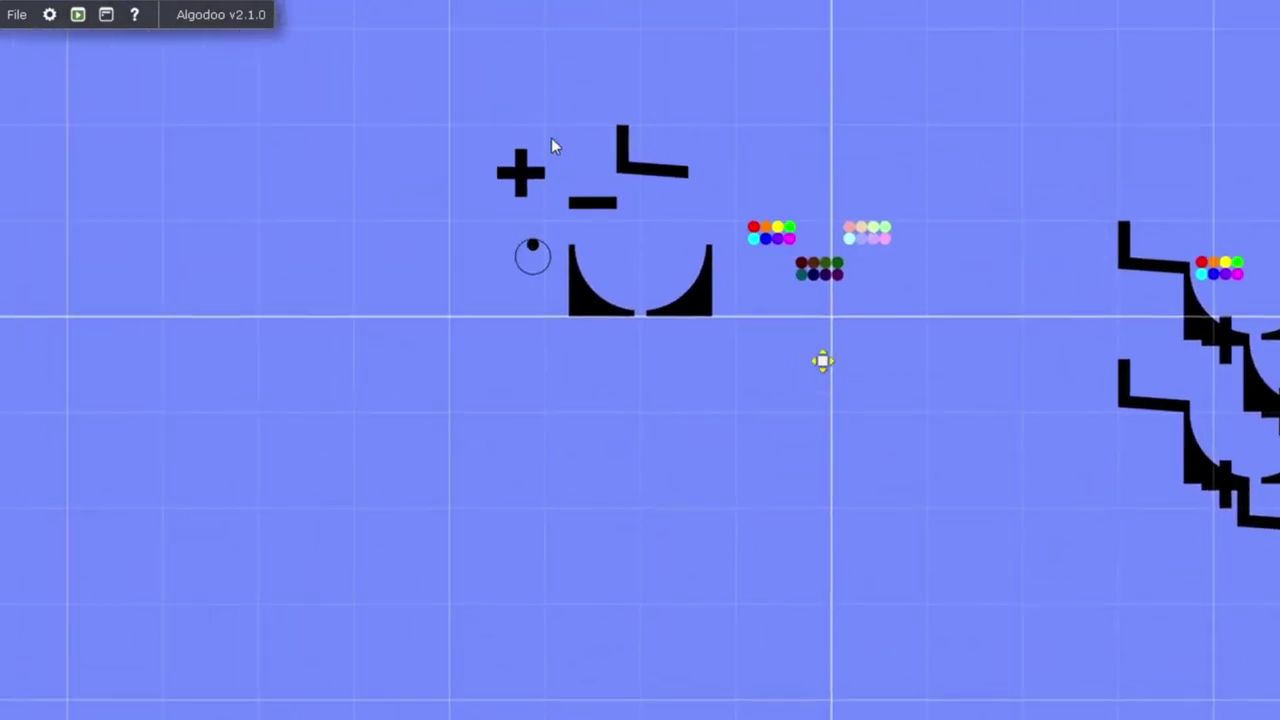
{"action": "scroll", "coordinate": [562, 145], "scroll_direction": "up", "scroll_amount": 3}
{"action": "scroll", "coordinate": [510, 138], "scroll_direction": "up", "scroll_amount": 4}
{"action": "left_click_drag", "start_coordinate": [356, 433], "coordinate": [660, 705]}
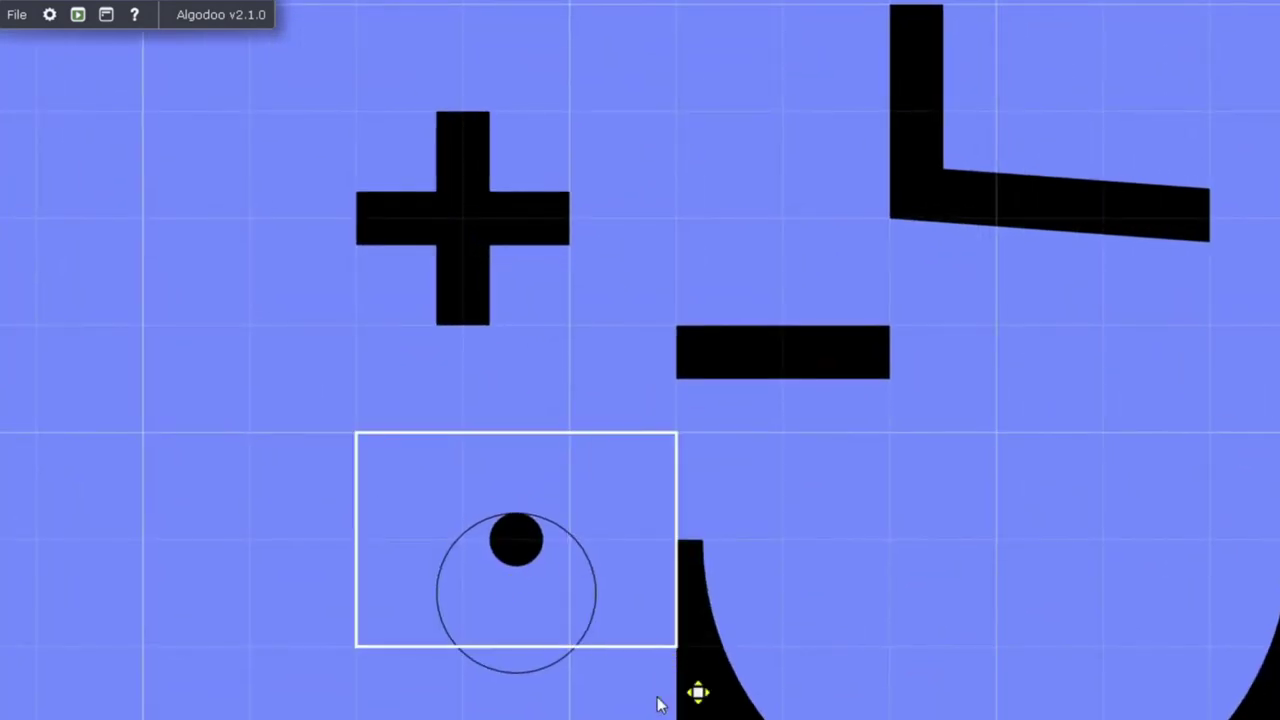
{"action": "scroll", "coordinate": [609, 249], "scroll_direction": "up", "scroll_amount": 5}
{"action": "left_click_drag", "start_coordinate": [522, 545], "coordinate": [622, 229]}
{"action": "left_click", "coordinate": [989, 301]}
{"action": "scroll", "coordinate": [993, 302], "scroll_direction": "down", "scroll_amount": 5}
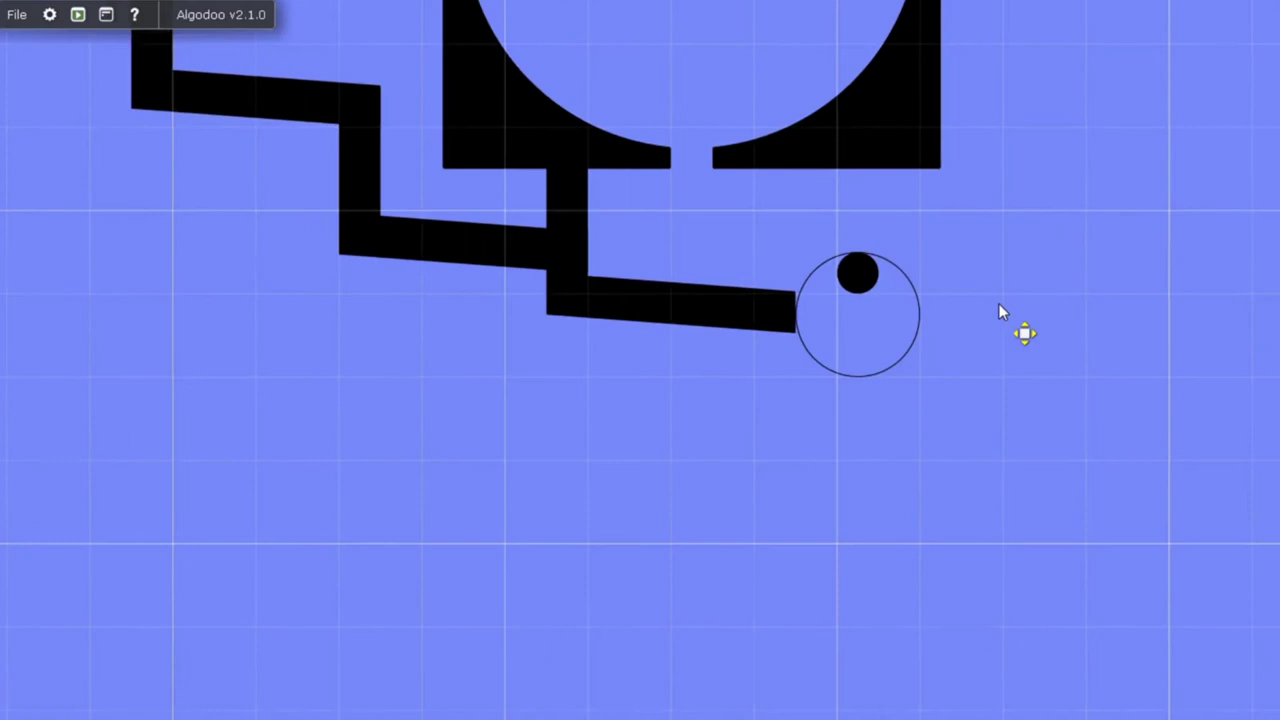
Step: Run the simulation to watch the black ball circle inside the ring at the lowest ramp's end
{"action": "key", "text": "space"}
{"action": "left_click_drag", "start_coordinate": [966, 322], "coordinate": [711, 401]}
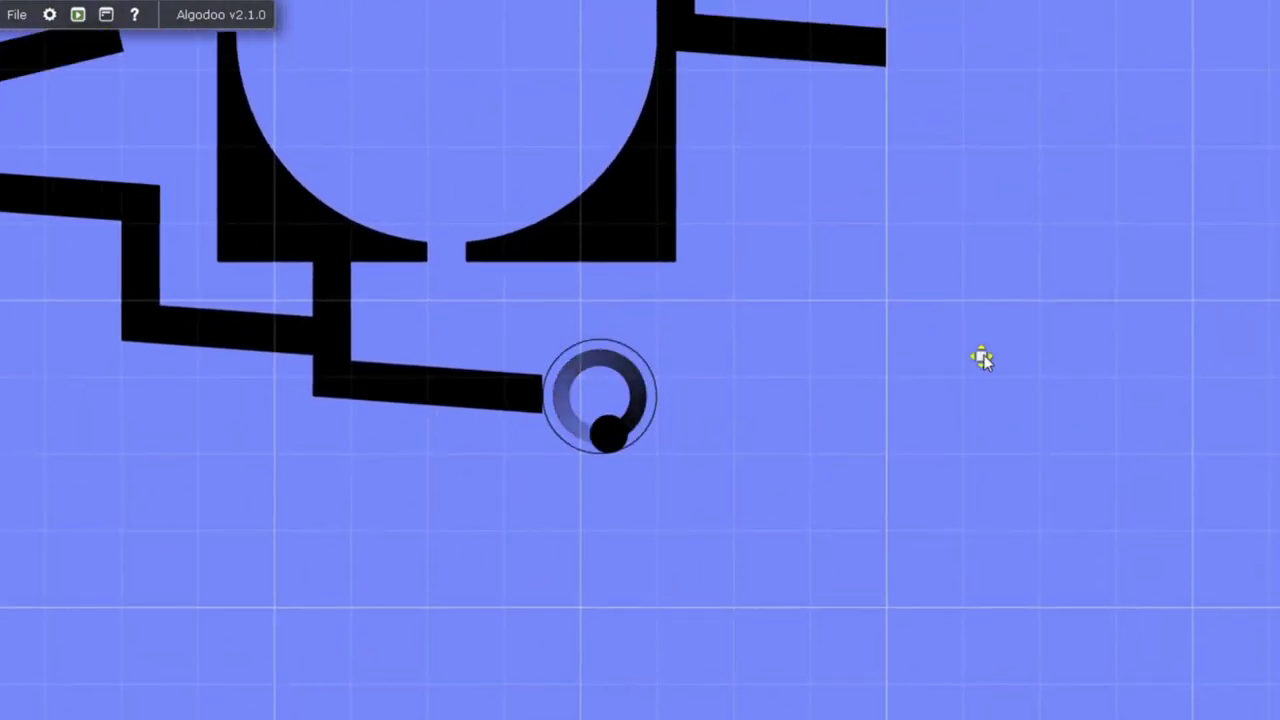
{"action": "left_click_drag", "start_coordinate": [955, 326], "coordinate": [981, 354]}
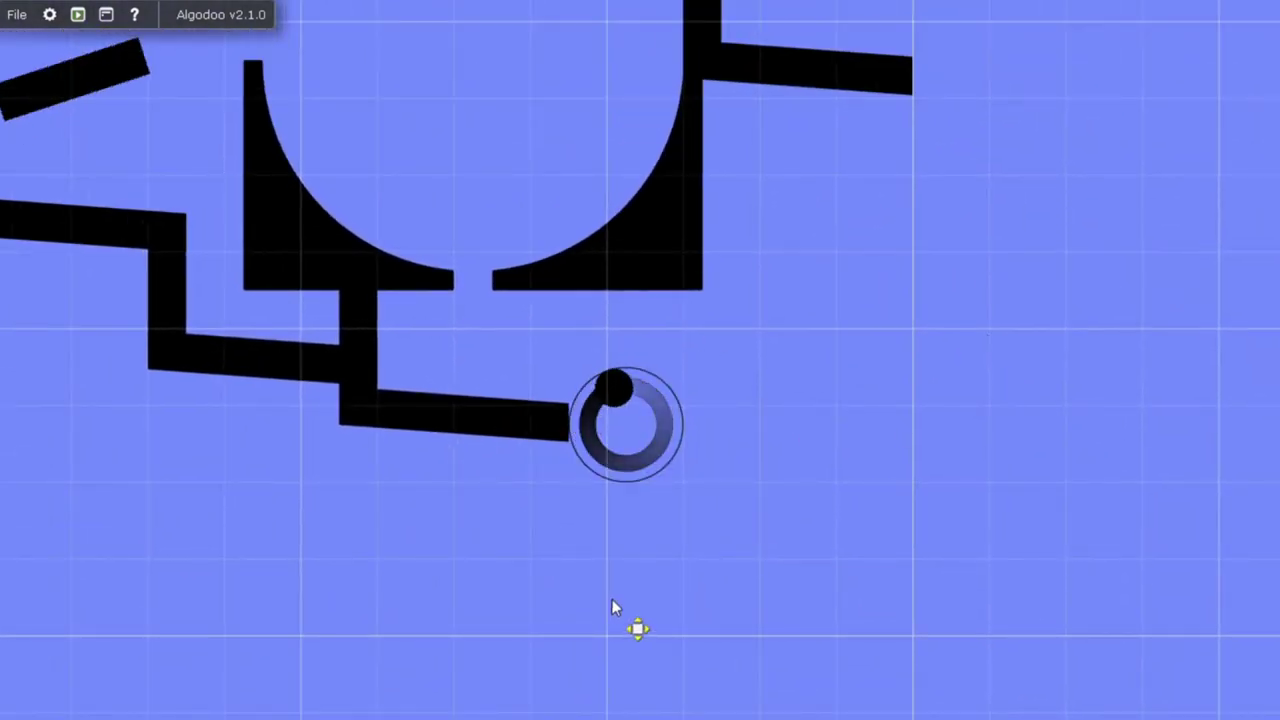
{"action": "left_click", "coordinate": [635, 703]}
{"action": "left_click_drag", "start_coordinate": [1016, 450], "coordinate": [1026, 620]}
Step: Copy both funnel halves and paste a fifth funnel just right of the ring, its rims level with the ring's centre
{"action": "left_click", "coordinate": [578, 304]}
{"action": "left_click", "coordinate": [923, 340], "text": "shift"}
{"action": "key", "text": "ctrl+c"}
{"action": "left_click_drag", "start_coordinate": [1052, 401], "coordinate": [802, 213]}
{"action": "key", "text": "ctrl+v"}
{"action": "scroll", "coordinate": [494, 284], "scroll_direction": "up", "scroll_amount": 5}
{"action": "left_click_drag", "start_coordinate": [655, 503], "coordinate": [995, 434]}
{"action": "left_click_drag", "start_coordinate": [995, 434], "coordinate": [813, 402]}
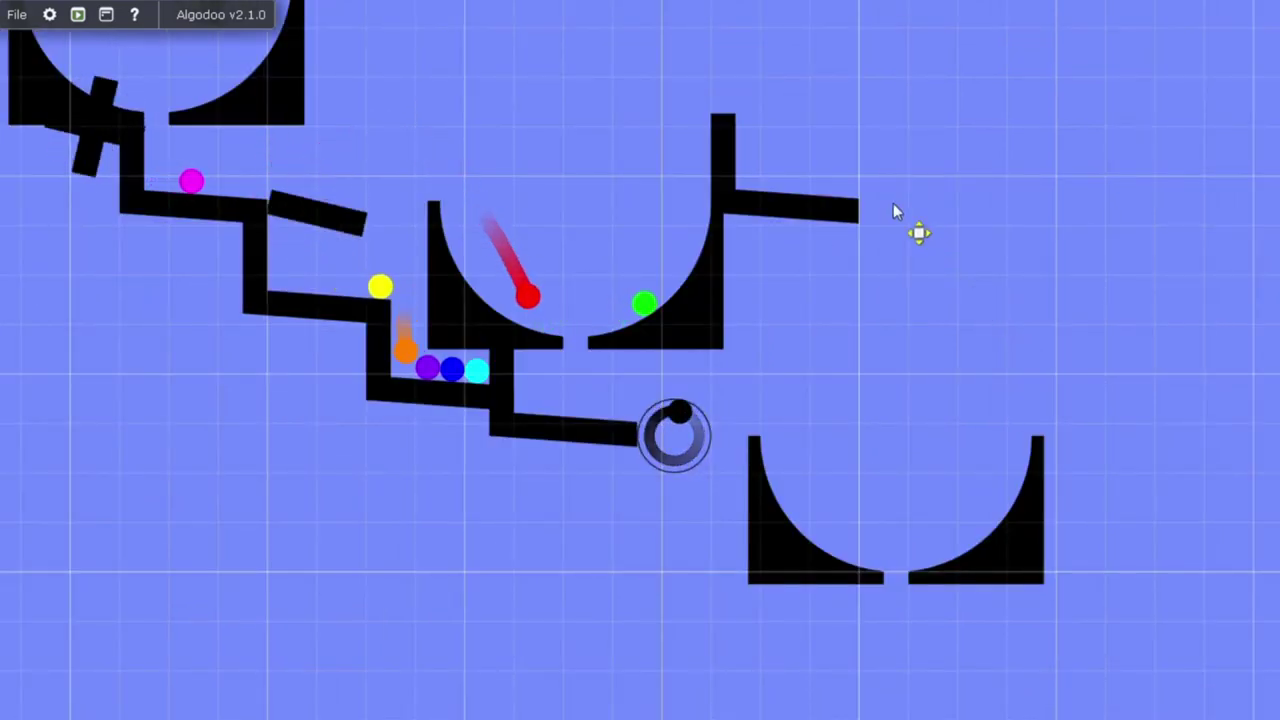
Step: Watch the simulated marbles drop through the fourth funnel toward the ring and the fifth funnel
{"action": "mouse_move", "coordinate": [899, 358]}
{"action": "left_mouse_down"}
{"action": "mouse_move", "coordinate": [832, 205]}
{"action": "mouse_move", "coordinate": [887, 246]}
{"action": "mouse_move", "coordinate": [910, 372]}
{"action": "left_mouse_up"}
{"action": "scroll", "coordinate": [832, 205], "scroll_direction": "up", "scroll_amount": 3}
{"action": "scroll", "coordinate": [910, 372], "scroll_direction": "down", "scroll_amount": 3}
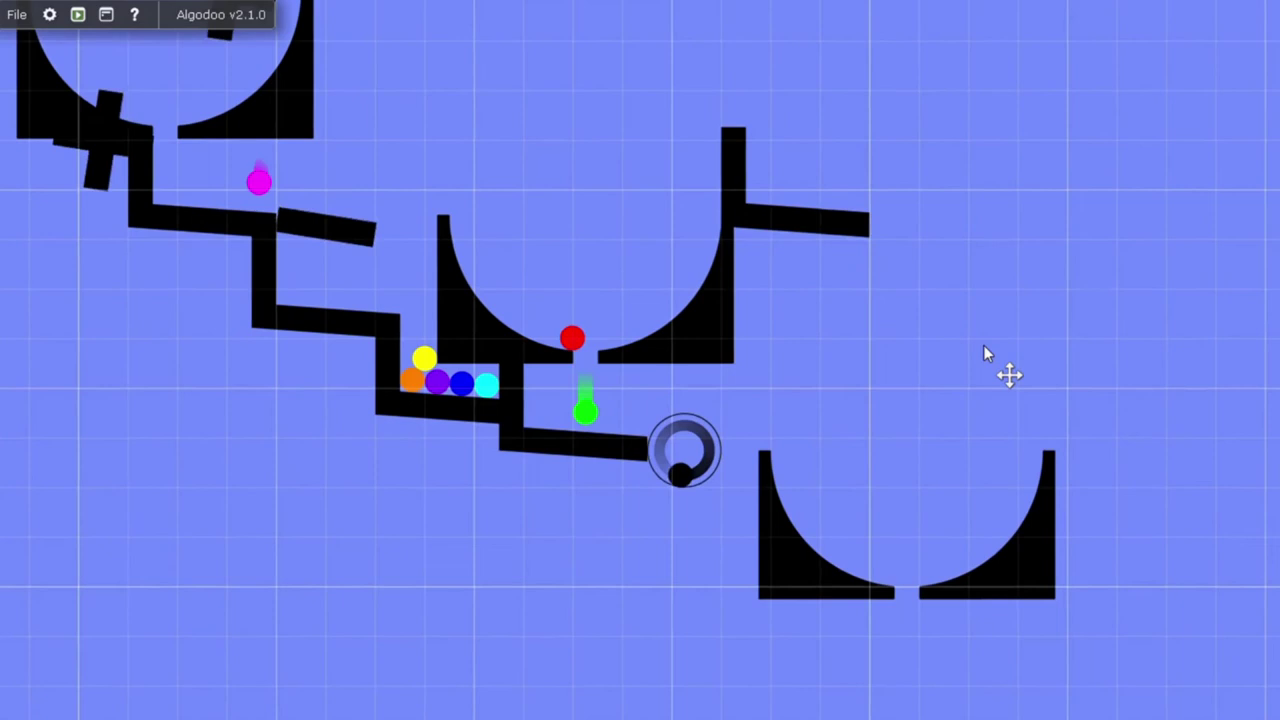
{"action": "left_click_drag", "start_coordinate": [1009, 375], "coordinate": [829, 252]}
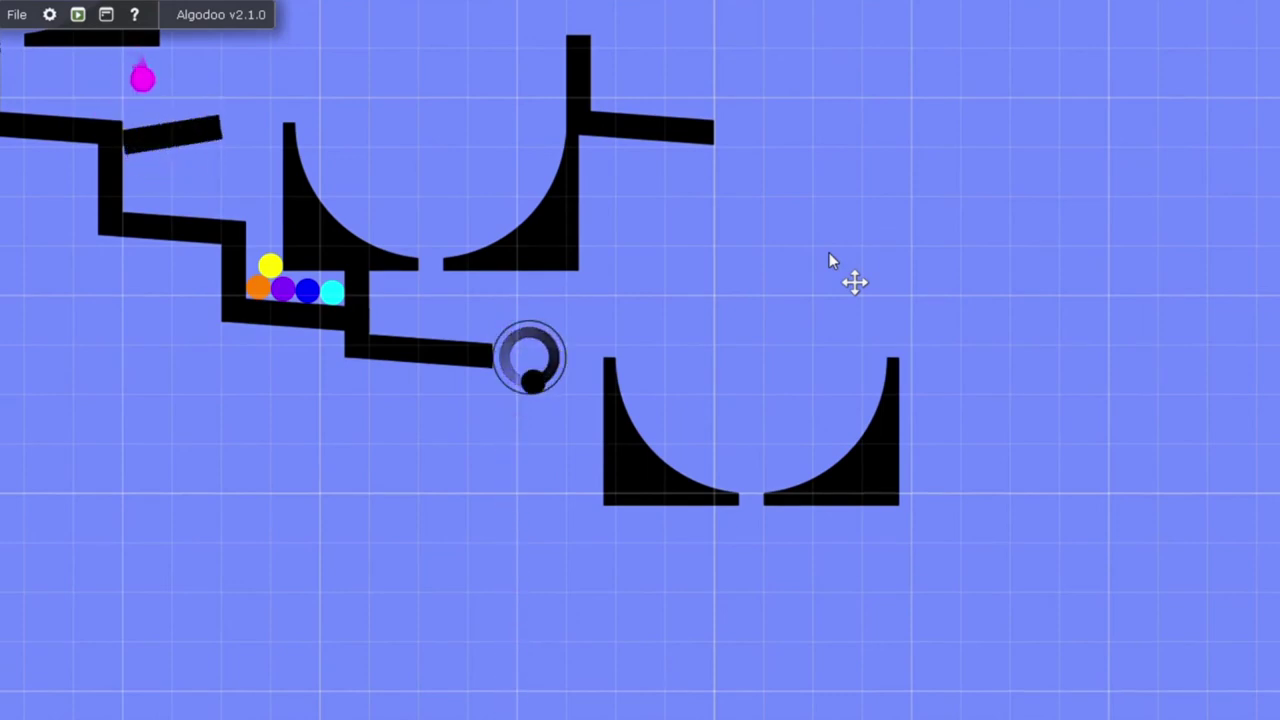
Step: Move the fifth funnel down and left so its left rim meets the ring's lower right corner, and rerun the simulation
{"action": "left_click_drag", "start_coordinate": [620, 198], "coordinate": [744, 131]}
{"action": "scroll", "coordinate": [570, 120], "scroll_direction": "up", "scroll_amount": 5}
{"action": "scroll", "coordinate": [830, 120], "scroll_direction": "up", "scroll_amount": 1}
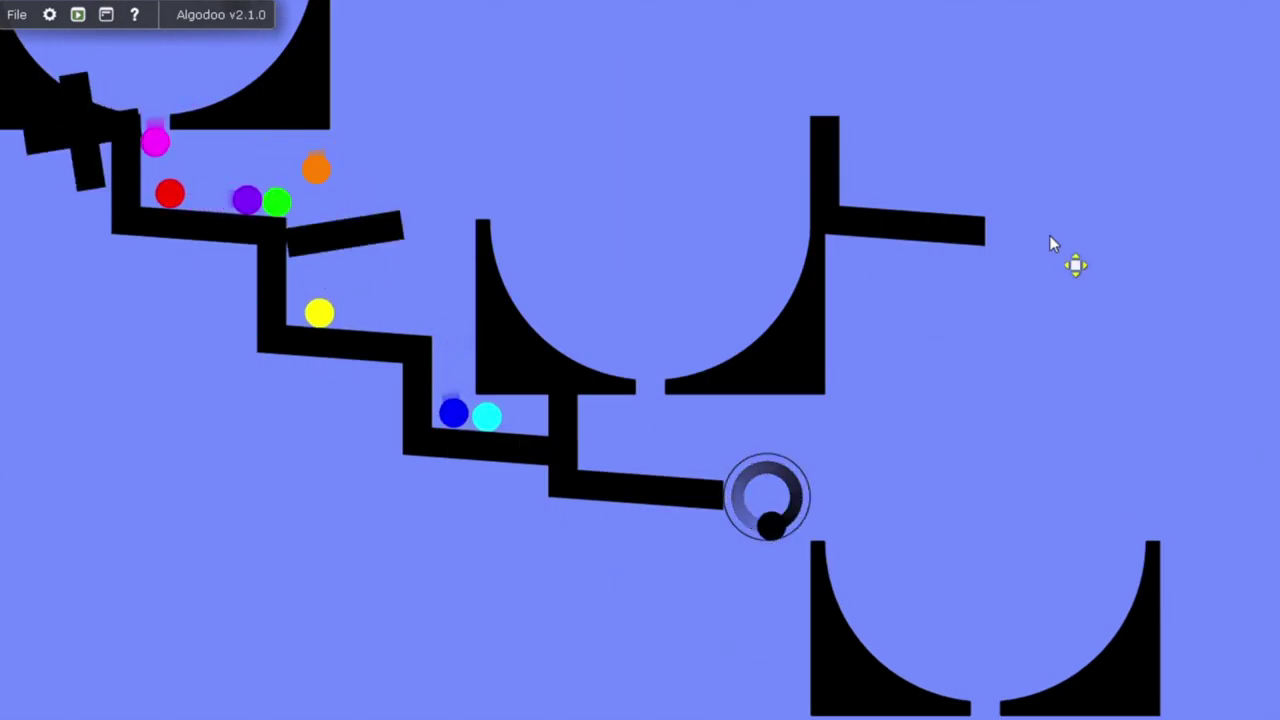
{"action": "left_click_drag", "start_coordinate": [1040, 267], "coordinate": [818, 171]}
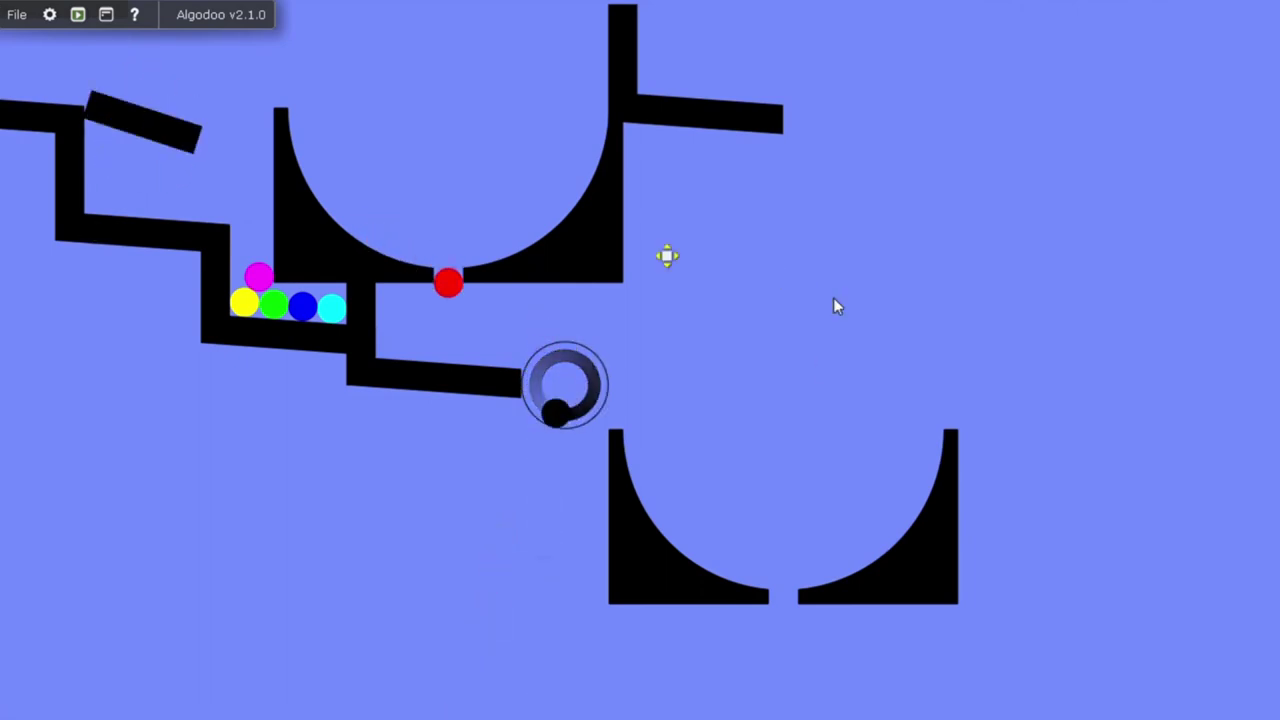
Step: Watch the simulated red marble roll down the lowest ramp into the ring, and reset the simulation
{"action": "scroll", "coordinate": [705, 286], "scroll_direction": "up", "scroll_amount": 3}
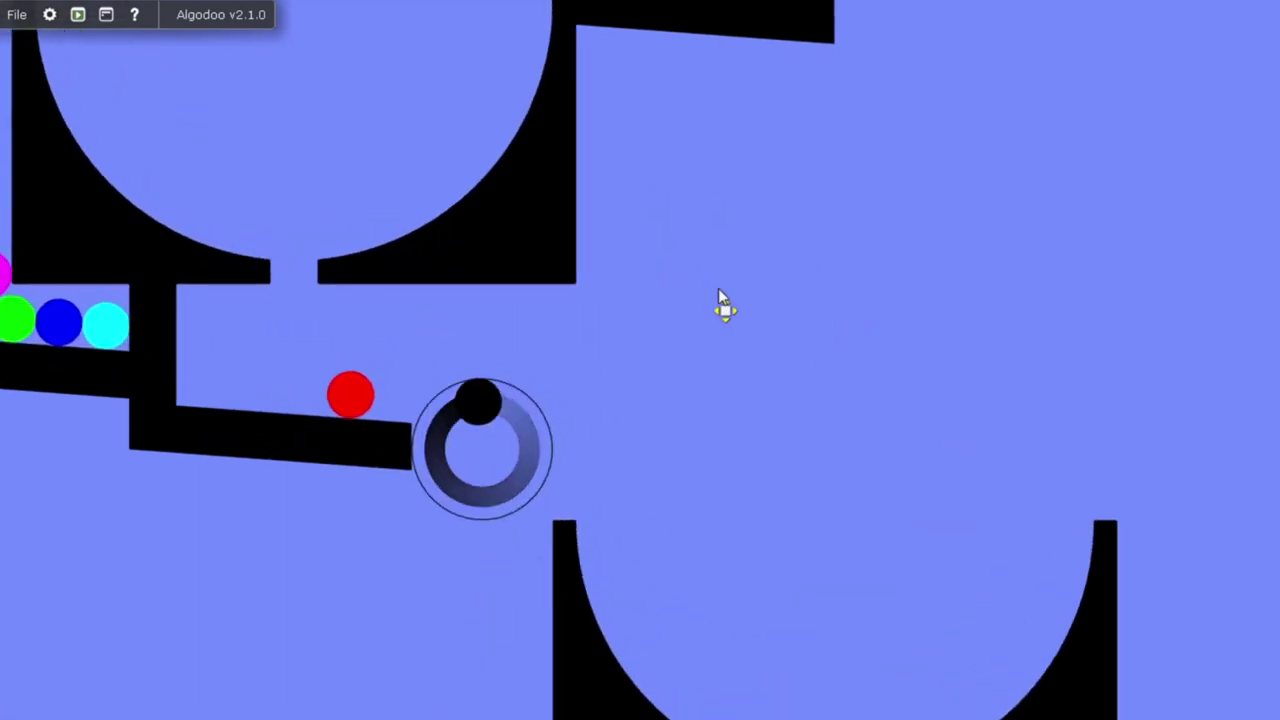
{"action": "left_click_drag", "start_coordinate": [718, 288], "coordinate": [737, 275]}
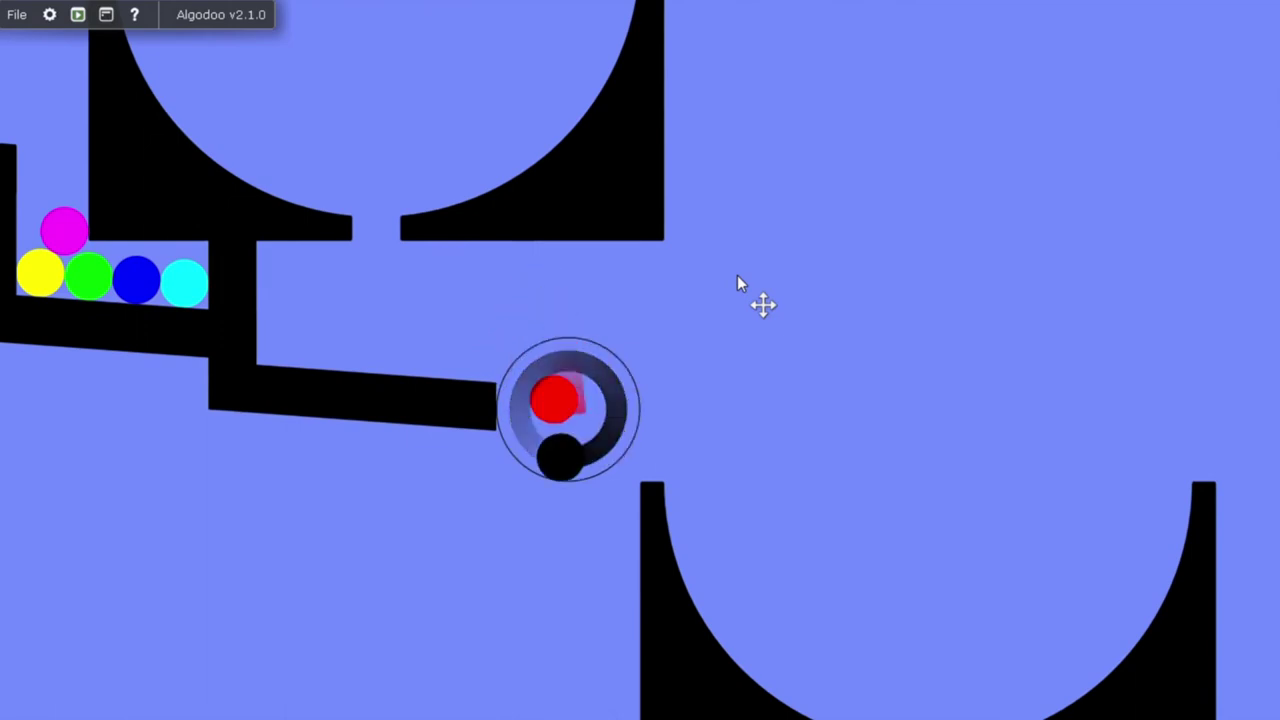
{"action": "left_click_drag", "start_coordinate": [737, 277], "coordinate": [700, 206]}
{"action": "scroll", "coordinate": [851, 237], "scroll_direction": "down", "scroll_amount": 5}
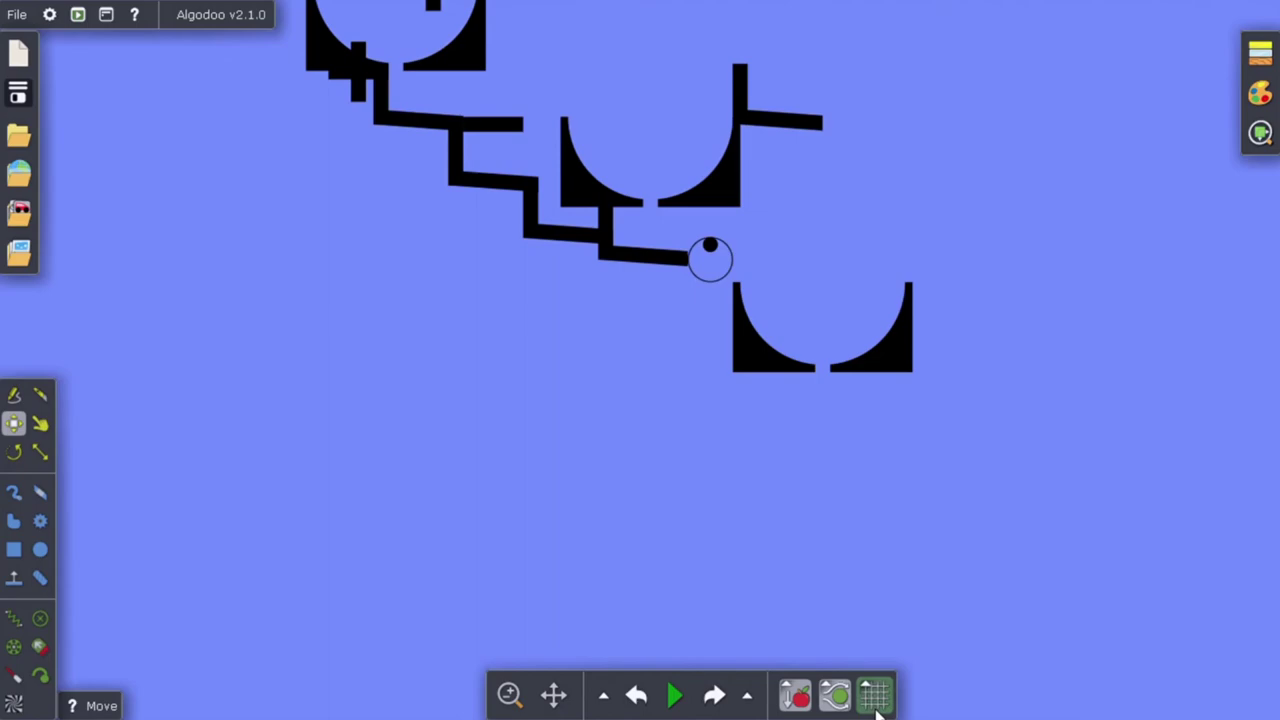
Step: Turn on the grid and shift the fifth funnel left so its left rim sits beneath the ring's lower right side
{"action": "left_click", "coordinate": [874, 696]}
{"action": "scroll", "coordinate": [885, 435], "scroll_direction": "up", "scroll_amount": 6}
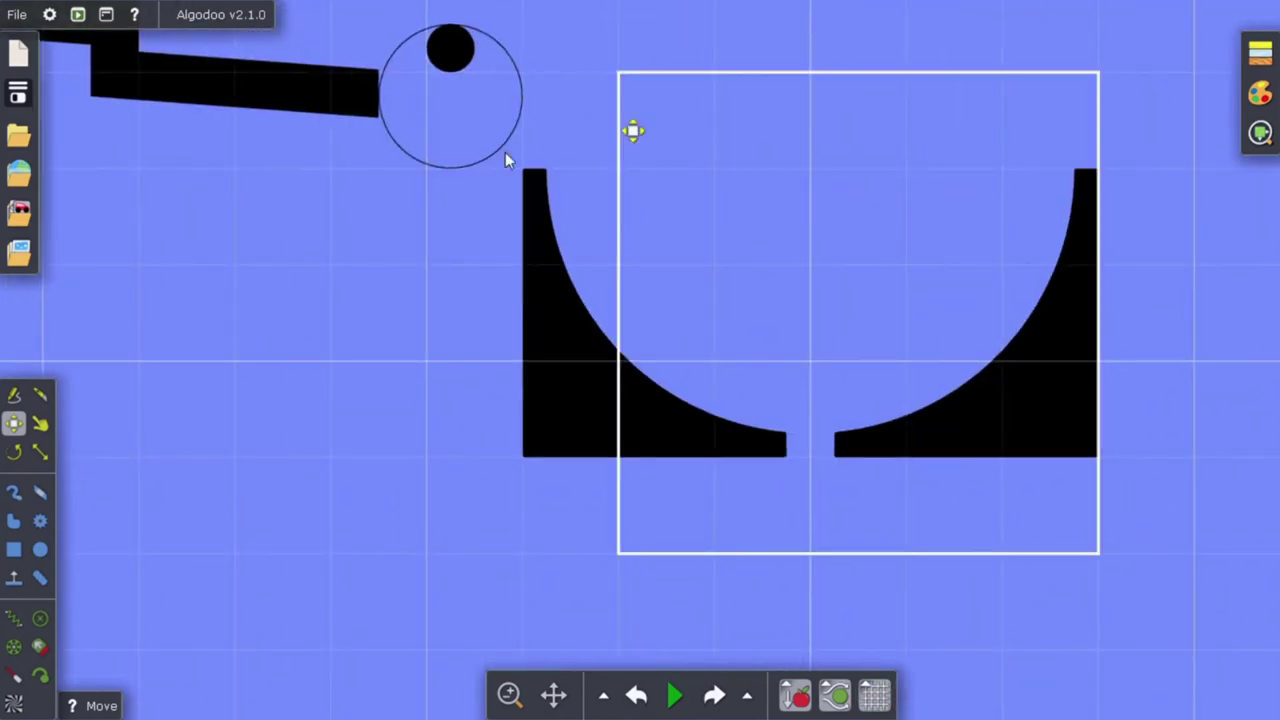
{"action": "left_click_drag", "start_coordinate": [505, 158], "coordinate": [520, 110]}
{"action": "scroll", "coordinate": [497, 291], "scroll_direction": "up", "scroll_amount": 4}
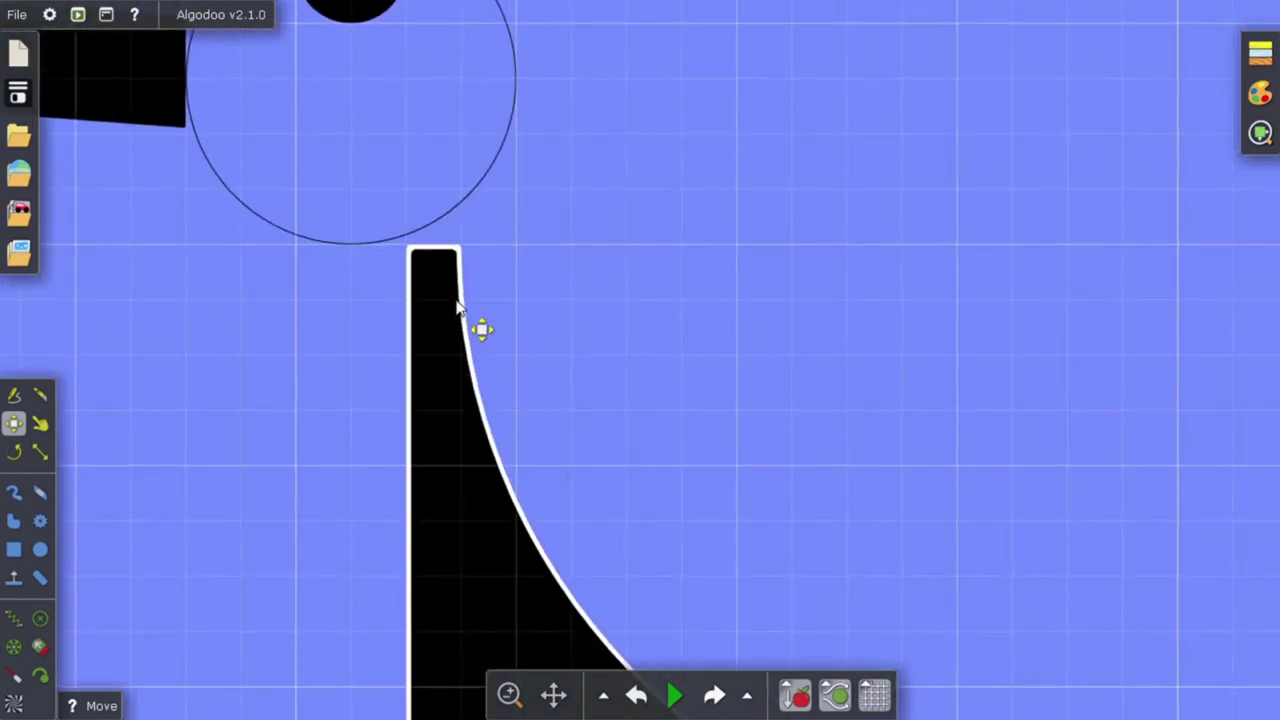
Step: Copy the L-shaped ramp from the fourth funnel's right rim and paste it onto the fifth funnel's right rim
{"action": "scroll", "coordinate": [607, 267], "scroll_direction": "down", "scroll_amount": 5}
{"action": "left_click_drag", "start_coordinate": [672, 180], "coordinate": [775, 413]}
{"action": "scroll", "coordinate": [775, 413], "scroll_direction": "down", "scroll_amount": 3}
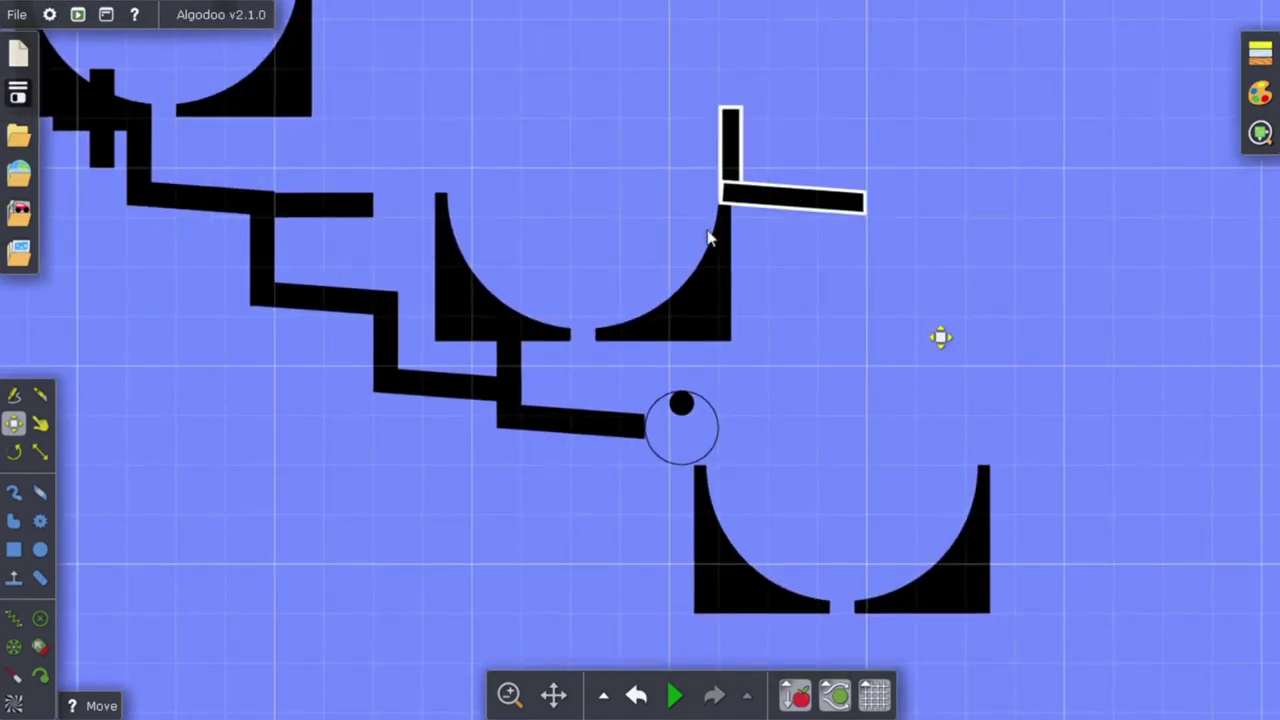
{"action": "left_click_drag", "start_coordinate": [912, 310], "coordinate": [708, 237]}
{"action": "scroll", "coordinate": [790, 366], "scroll_direction": "up", "scroll_amount": 7}
{"action": "key", "text": "ctrl+v"}
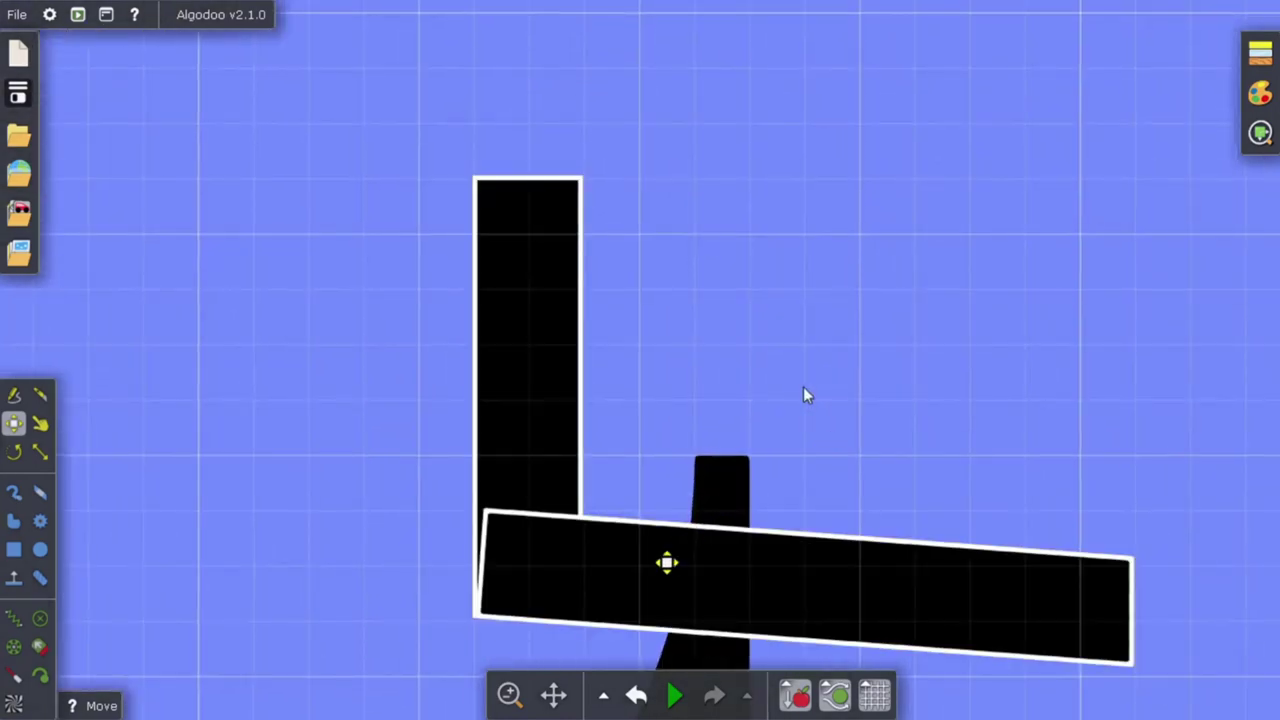
{"action": "left_click_drag", "start_coordinate": [667, 563], "coordinate": [888, 394]}
{"action": "scroll", "coordinate": [888, 394], "scroll_direction": "down", "scroll_amount": 6}
{"action": "left_click_drag", "start_coordinate": [1080, 525], "coordinate": [943, 210]}
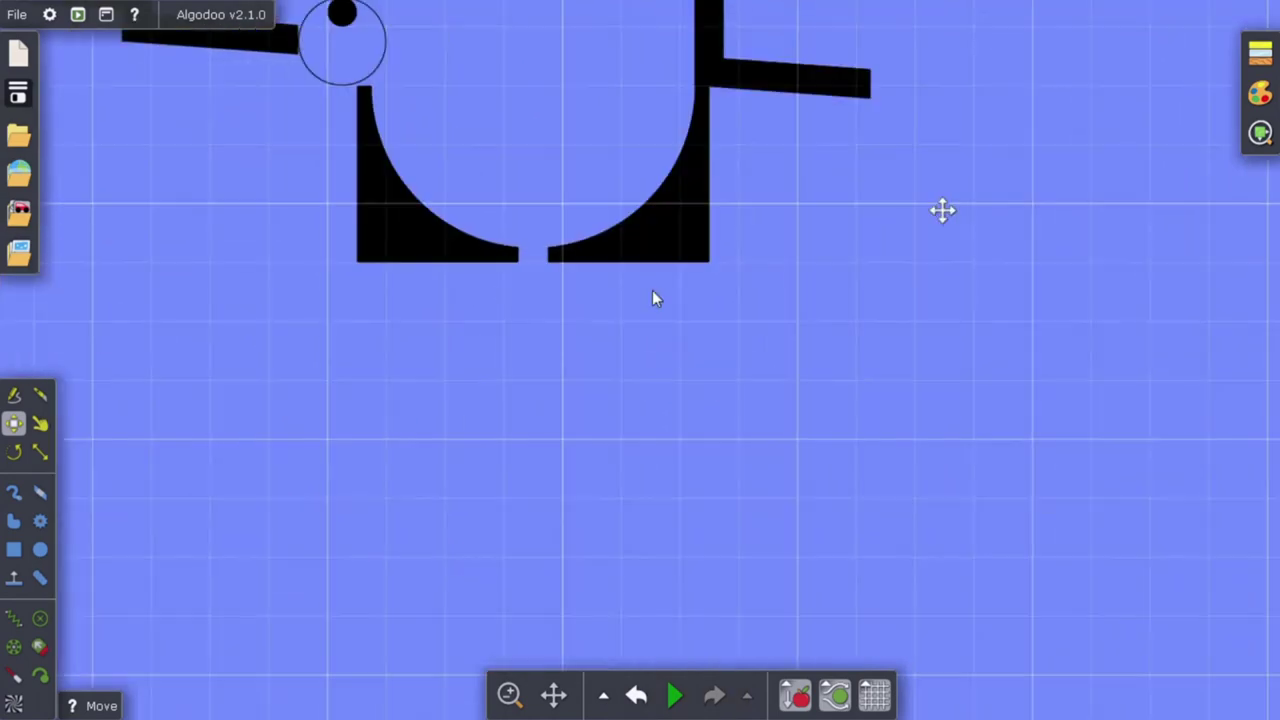
Step: Copy the fifth funnel and paste two more below it, the sixth offset to the right and the seventh directly beneath the fifth
{"action": "scroll", "coordinate": [652, 298], "scroll_direction": "up", "scroll_amount": 4}
{"action": "left_click", "coordinate": [208, 166]}
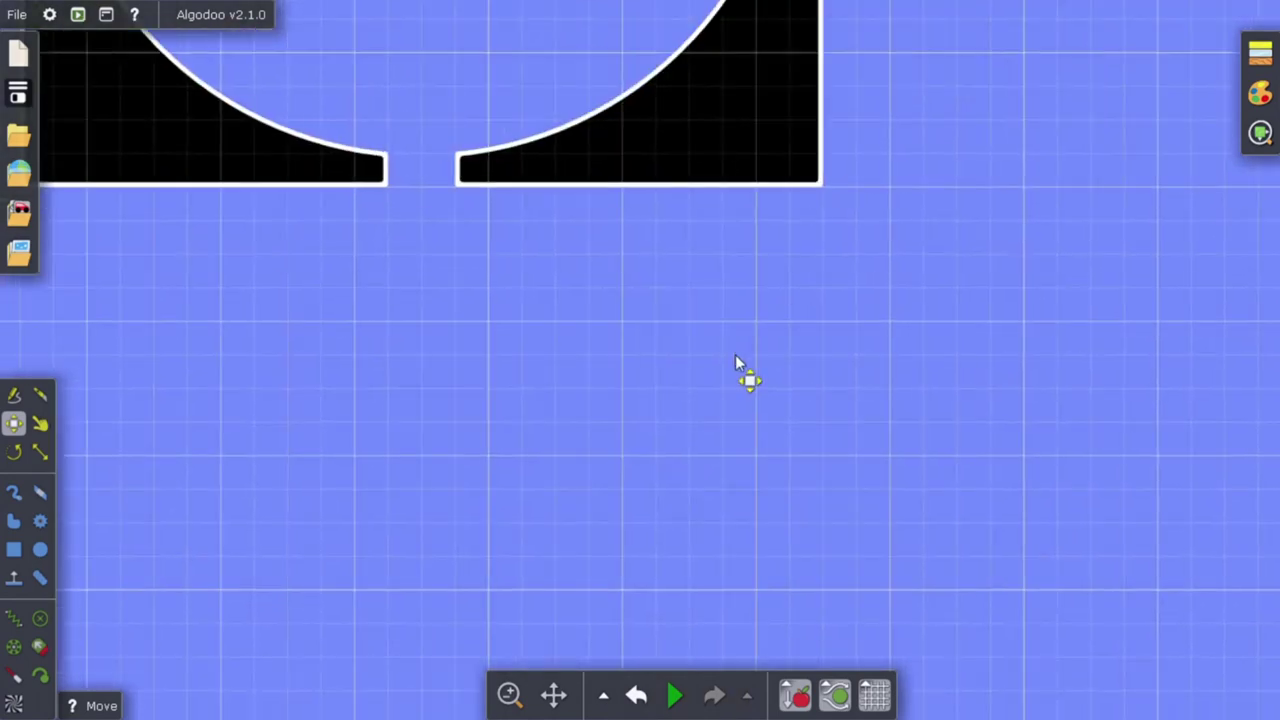
{"action": "key", "text": "ctrl+v"}
{"action": "left_click_drag", "start_coordinate": [366, 258], "coordinate": [363, 315]}
{"action": "left_click_drag", "start_coordinate": [848, 400], "coordinate": [830, 45]}
{"action": "key", "text": "ctrl+v"}
{"action": "left_click_drag", "start_coordinate": [1044, 408], "coordinate": [753, 486]}
{"action": "left_click", "coordinate": [911, 373]}
{"action": "scroll", "coordinate": [951, 450], "scroll_direction": "down", "scroll_amount": 6}
{"action": "left_click_drag", "start_coordinate": [972, 285], "coordinate": [930, 395]}
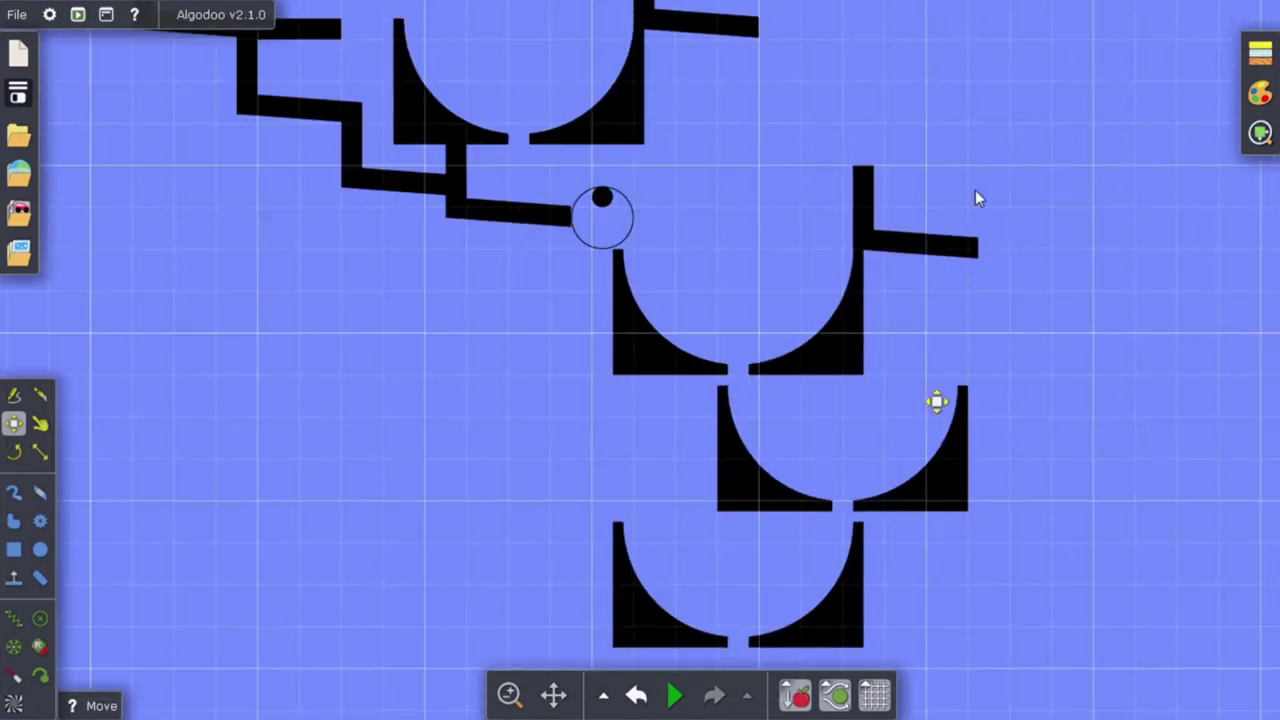
Step: Copy the fifth funnel's L-shaped ramp and paste it under the seventh funnel, its upright just left of the opening
{"action": "scroll", "coordinate": [985, 212], "scroll_direction": "up", "scroll_amount": 7}
{"action": "left_click_drag", "start_coordinate": [998, 346], "coordinate": [468, 134]}
{"action": "scroll", "coordinate": [745, 350], "scroll_direction": "down", "scroll_amount": 7}
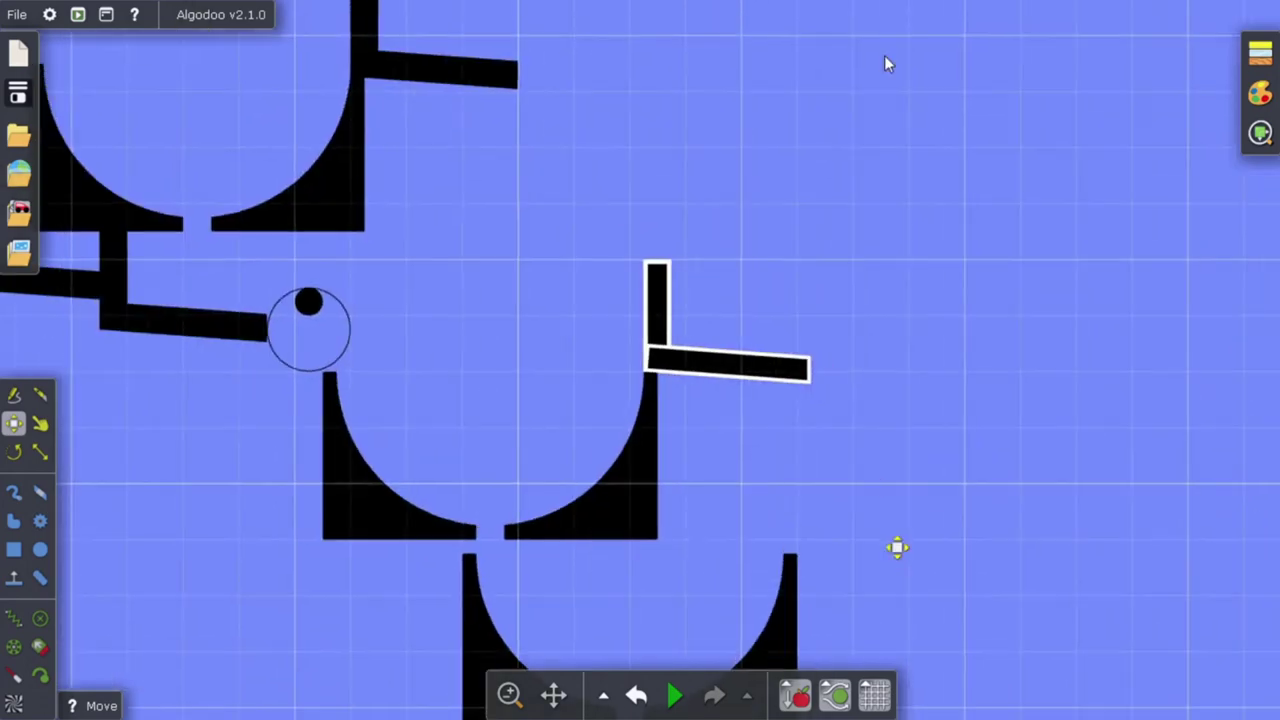
{"action": "left_click_drag", "start_coordinate": [868, 497], "coordinate": [884, 55]}
{"action": "scroll", "coordinate": [473, 385], "scroll_direction": "up", "scroll_amount": 3}
{"action": "left_click_drag", "start_coordinate": [473, 385], "coordinate": [432, 250]}
{"action": "scroll", "coordinate": [450, 318], "scroll_direction": "up", "scroll_amount": 5}
{"action": "key", "text": "ctrl+v"}
{"action": "left_click_drag", "start_coordinate": [261, 222], "coordinate": [492, 225]}
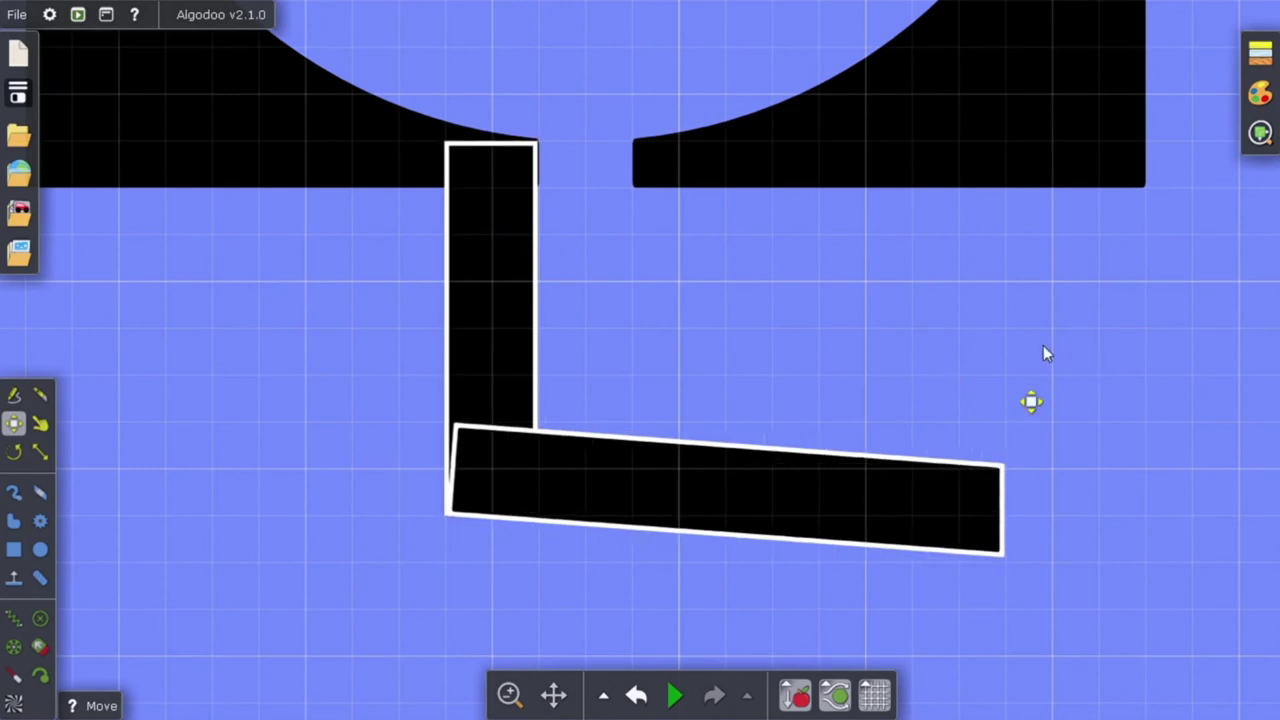
Step: Paste another L-shaped ramp at the right end of the one under the seventh funnel, and hide the grid
{"action": "left_click_drag", "start_coordinate": [1043, 347], "coordinate": [774, 295]}
{"action": "key", "text": "ctrl+v"}
{"action": "left_click_drag", "start_coordinate": [742, 426], "coordinate": [791, 414]}
{"action": "left_click", "coordinate": [801, 230]}
{"action": "scroll", "coordinate": [801, 227], "scroll_direction": "down", "scroll_amount": 5}
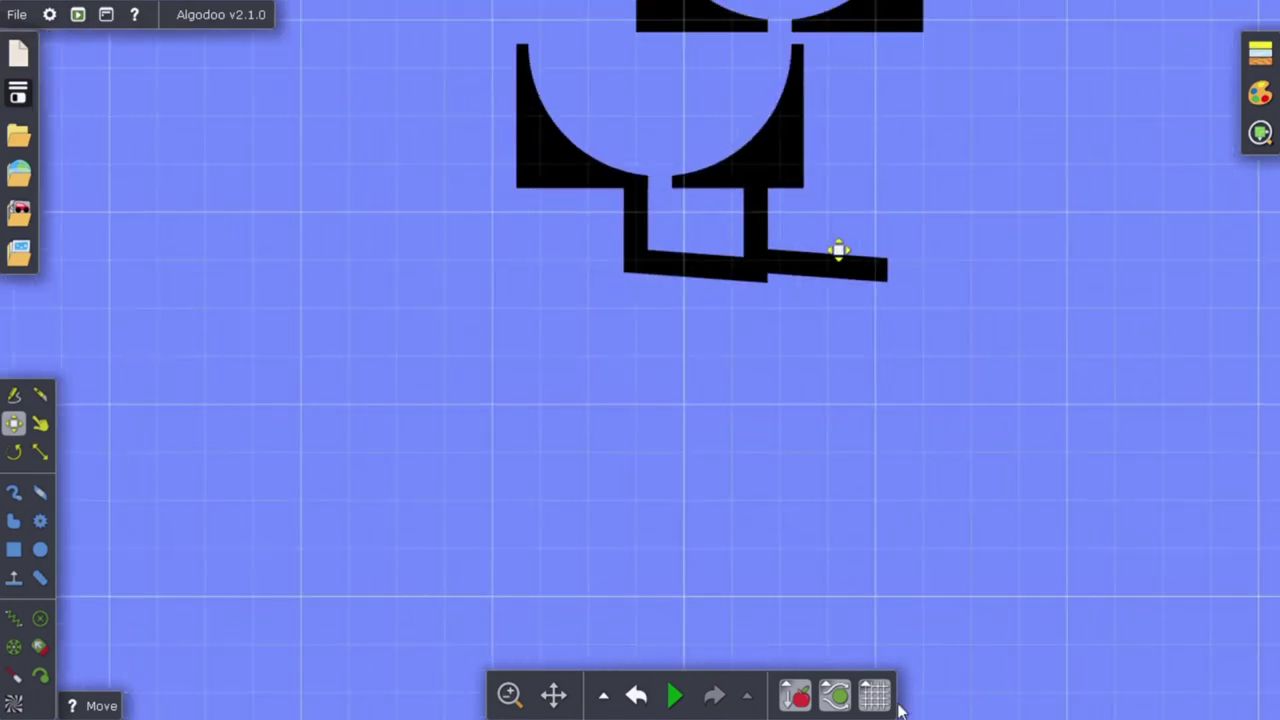
{"action": "left_click", "coordinate": [893, 704]}
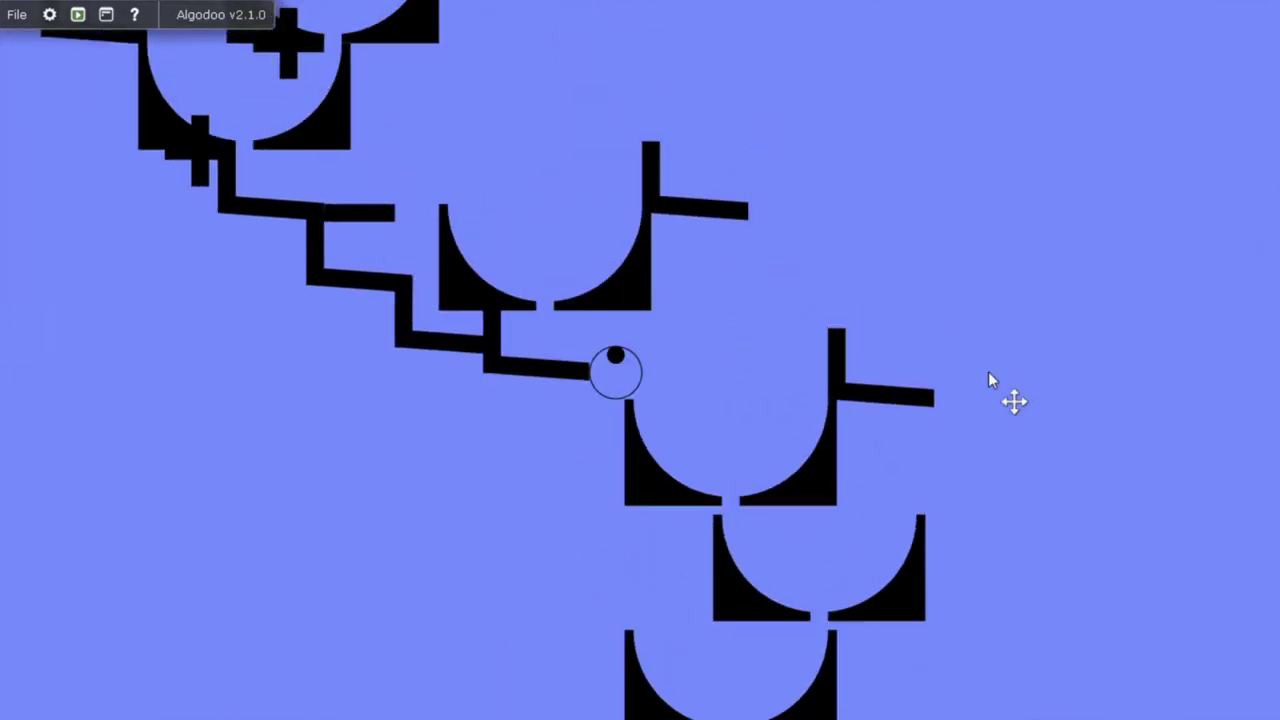
Step: Run the simulation with the eight marbles in the first funnel and follow them past the ring to the bottom ramps
{"action": "scroll", "coordinate": [988, 380], "scroll_direction": "down", "scroll_amount": 4}
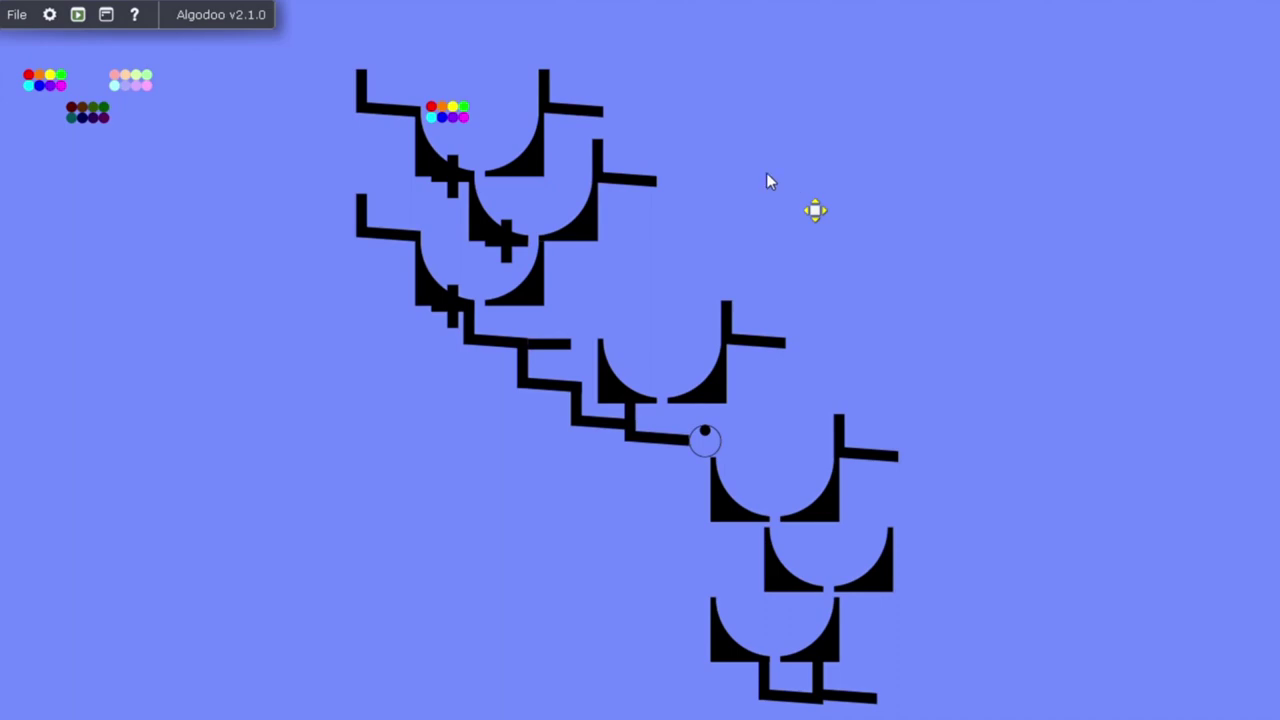
{"action": "scroll", "coordinate": [549, 129], "scroll_direction": "up", "scroll_amount": 3}
{"action": "scroll", "coordinate": [694, 193], "scroll_direction": "up", "scroll_amount": 5}
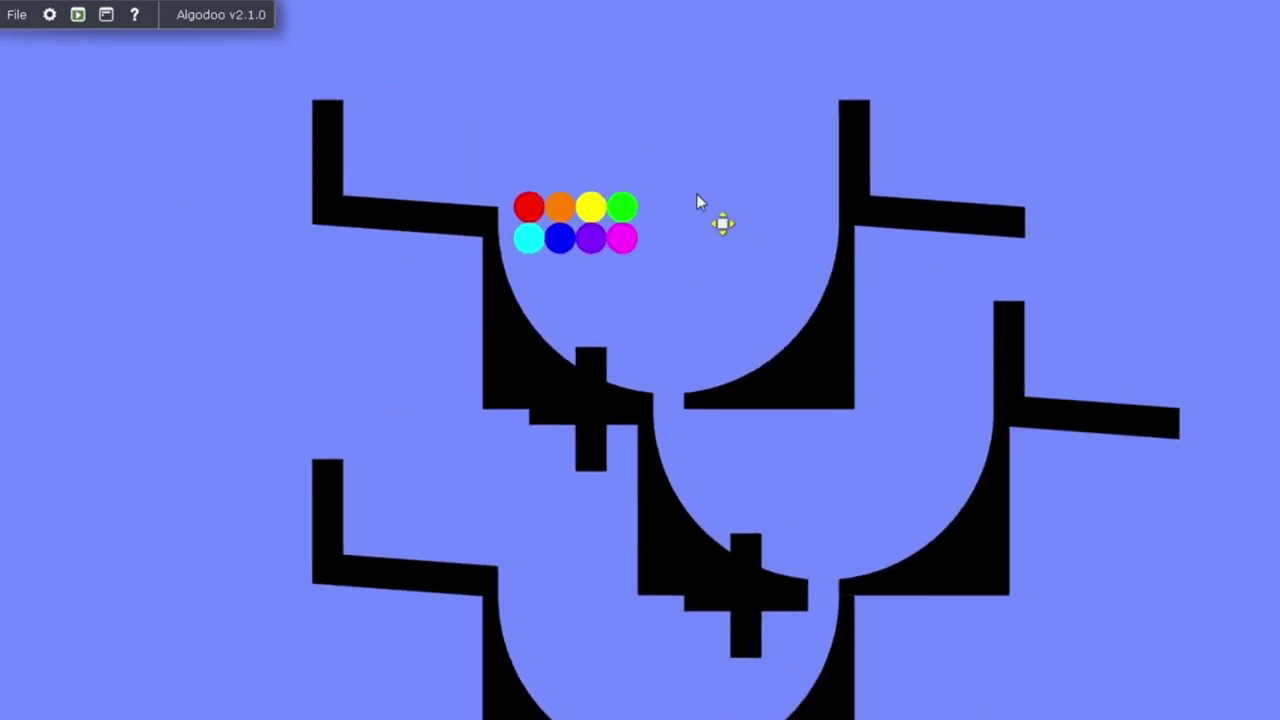
{"action": "left_click_drag", "start_coordinate": [670, 167], "coordinate": [706, 175]}
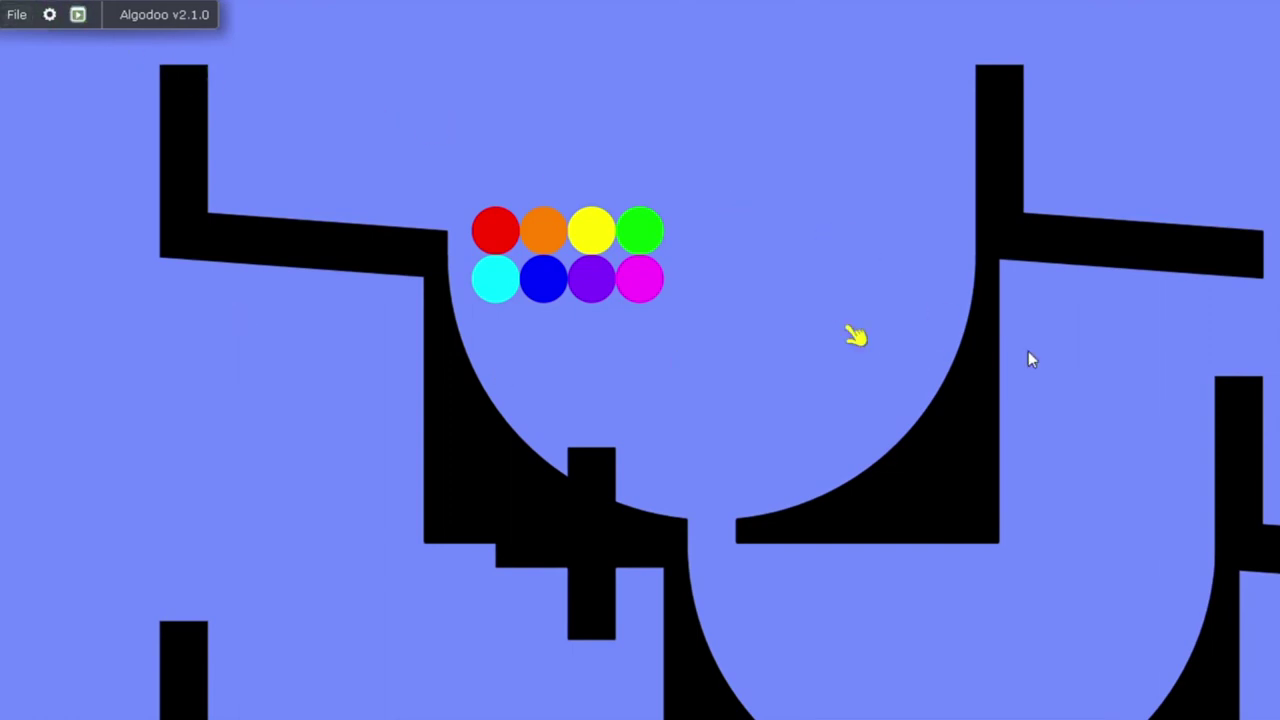
{"action": "left_click_drag", "start_coordinate": [1056, 338], "coordinate": [1107, 392]}
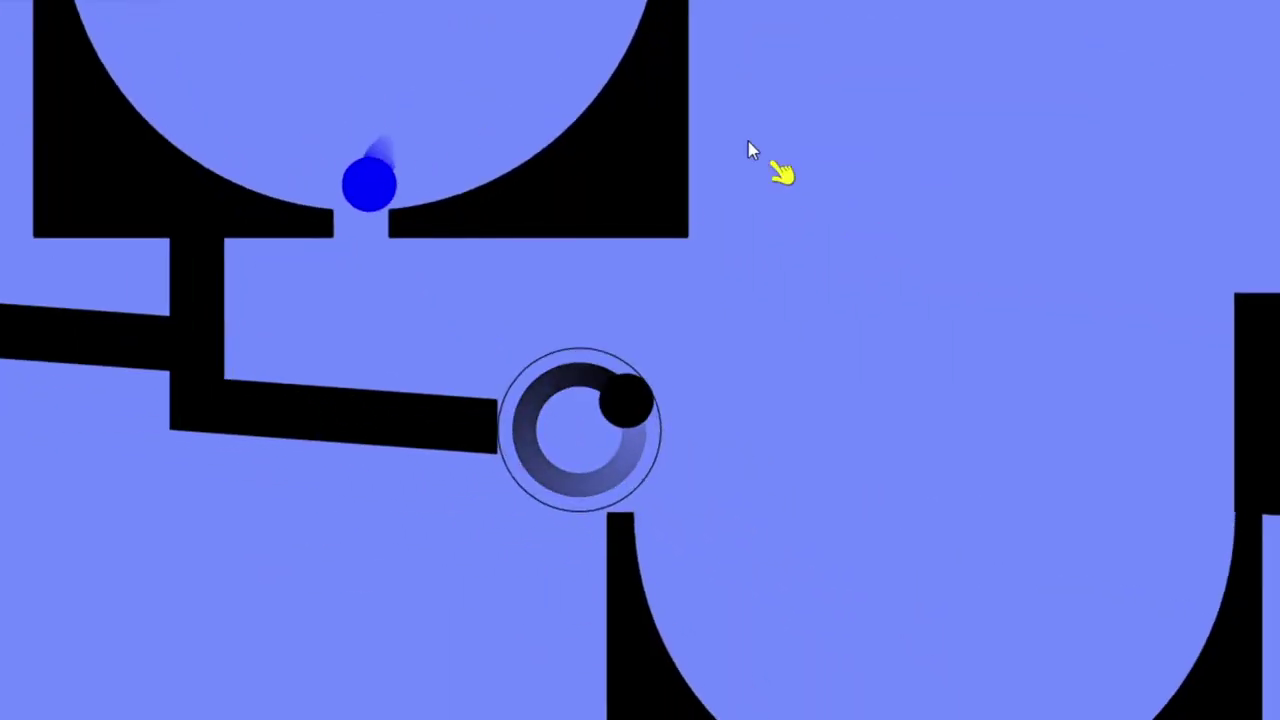
{"action": "left_click_drag", "start_coordinate": [726, 248], "coordinate": [732, 112]}
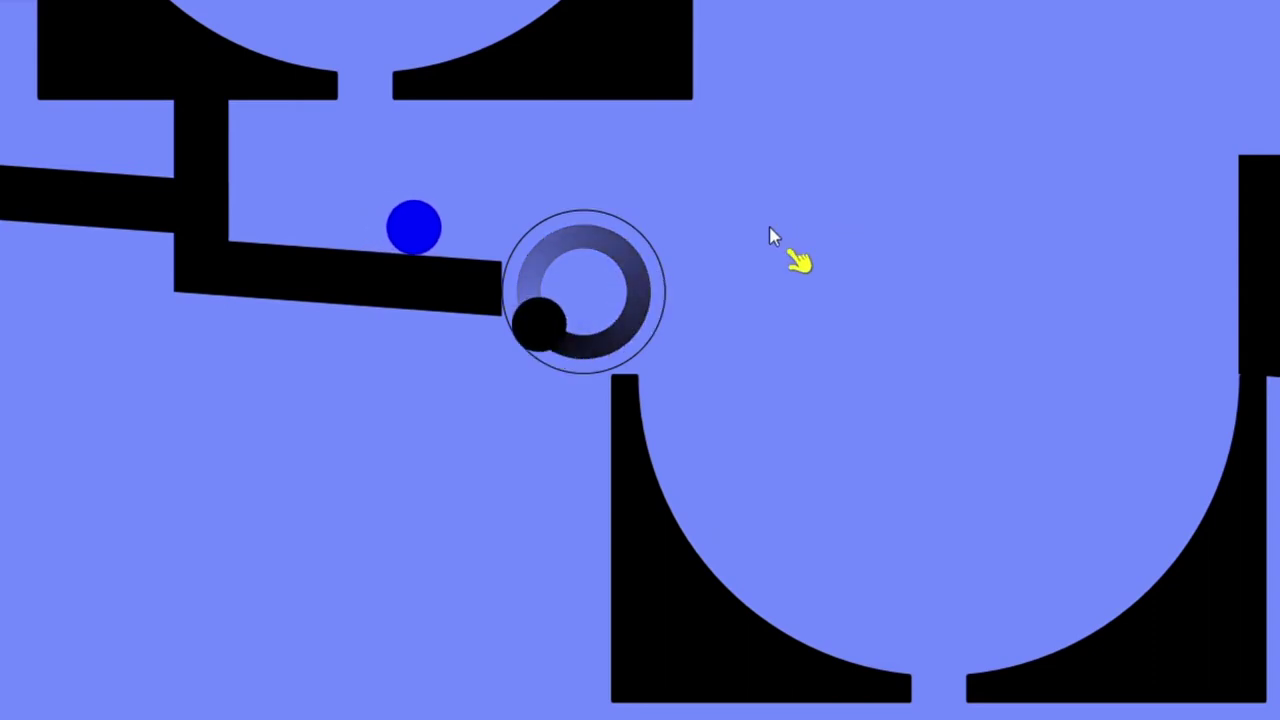
{"action": "left_click_drag", "start_coordinate": [773, 235], "coordinate": [925, 343]}
{"action": "left_click_drag", "start_coordinate": [895, 156], "coordinate": [713, 48]}
{"action": "left_click_drag", "start_coordinate": [816, 301], "coordinate": [748, 201]}
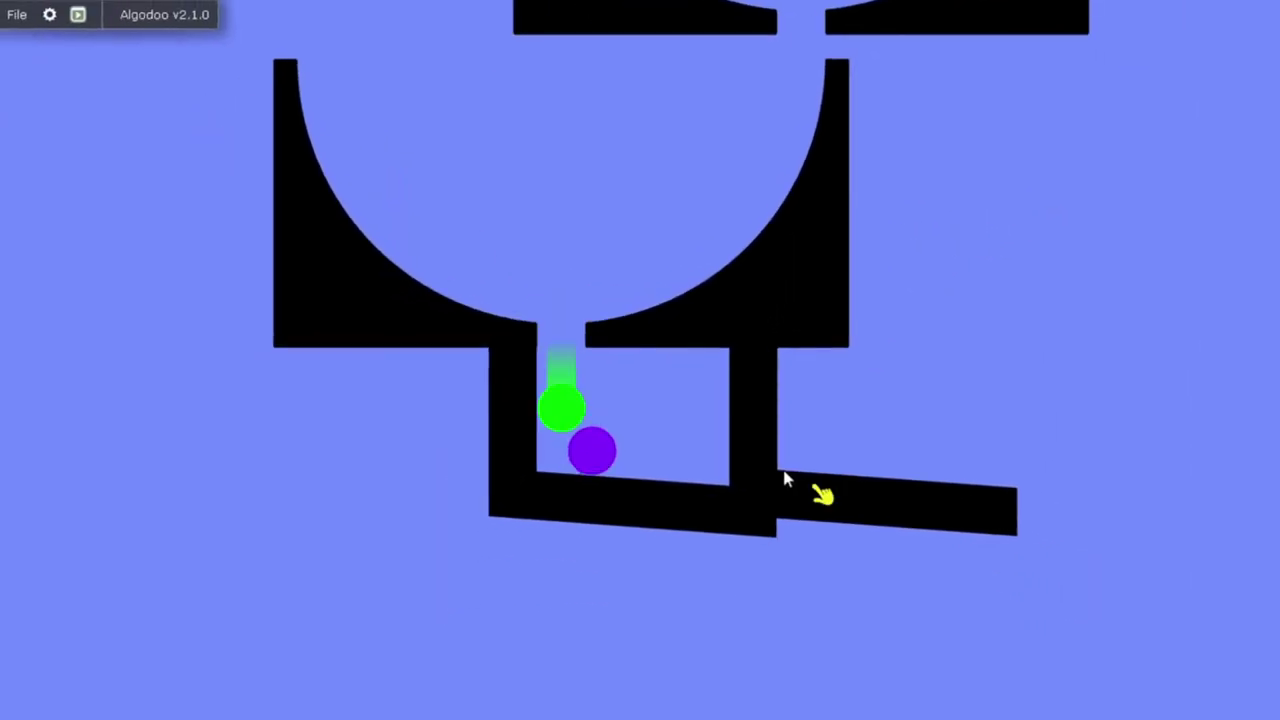
Step: Examine how the marbles behave in the pocket beneath the seventh funnel and on the stair ramp before the ring
{"action": "scroll", "coordinate": [760, 488], "scroll_direction": "up", "scroll_amount": 5}
{"action": "left_click_drag", "start_coordinate": [672, 421], "coordinate": [659, 425]}
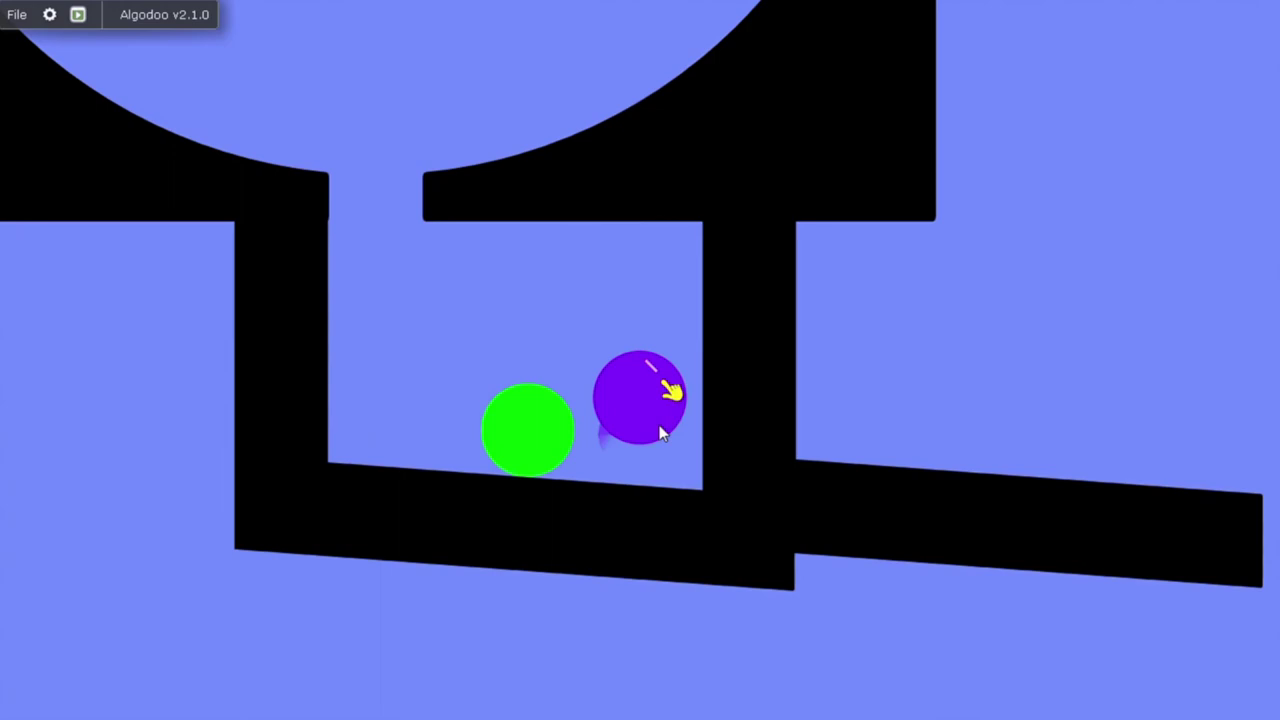
{"action": "scroll", "coordinate": [880, 350], "scroll_direction": "down", "scroll_amount": 5}
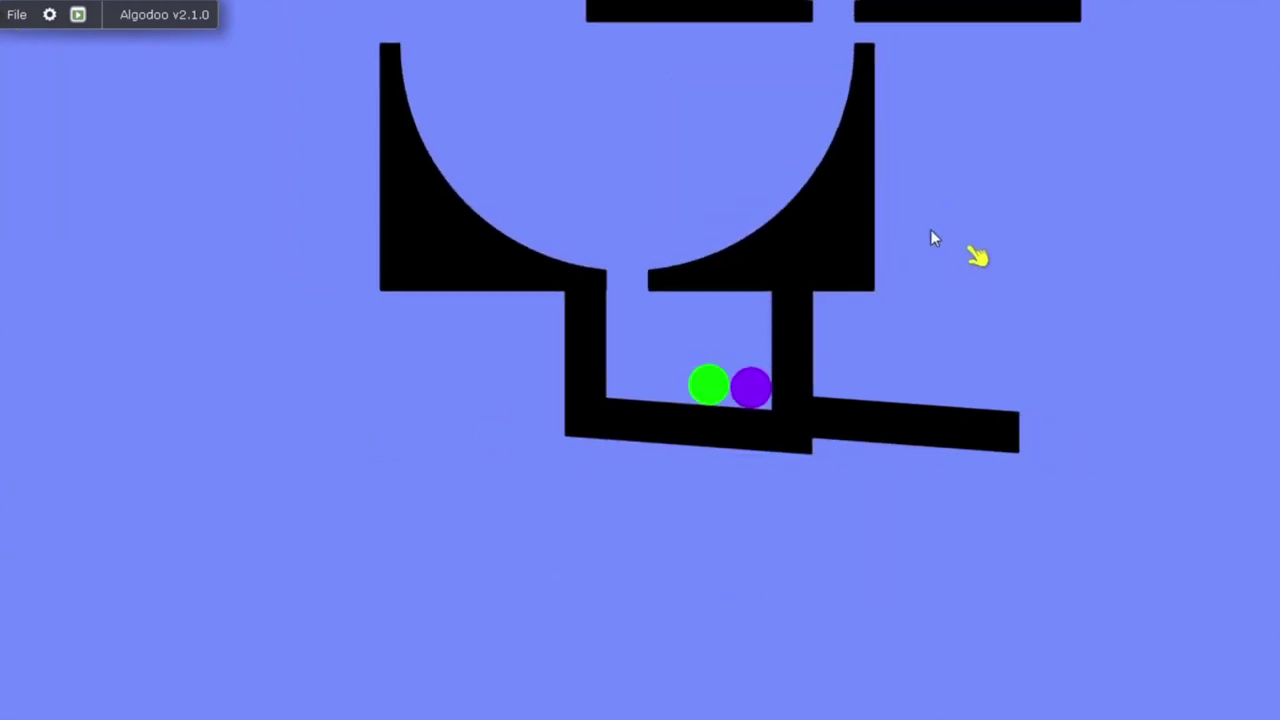
{"action": "left_click_drag", "start_coordinate": [930, 229], "coordinate": [841, 455]}
{"action": "left_click_drag", "start_coordinate": [912, 190], "coordinate": [891, 448]}
{"action": "left_click_drag", "start_coordinate": [823, 226], "coordinate": [1015, 482]}
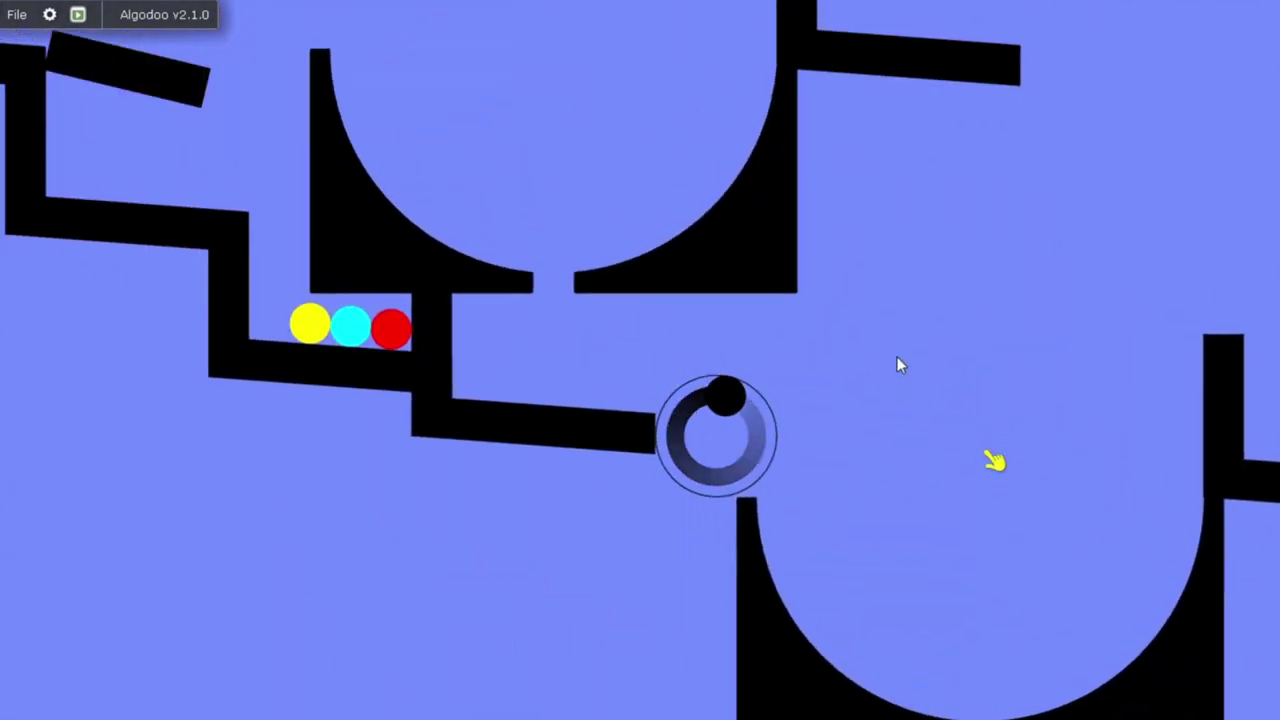
{"action": "scroll", "coordinate": [800, 309], "scroll_direction": "down", "scroll_amount": 4}
{"action": "scroll", "coordinate": [874, 318], "scroll_direction": "down", "scroll_amount": 2}
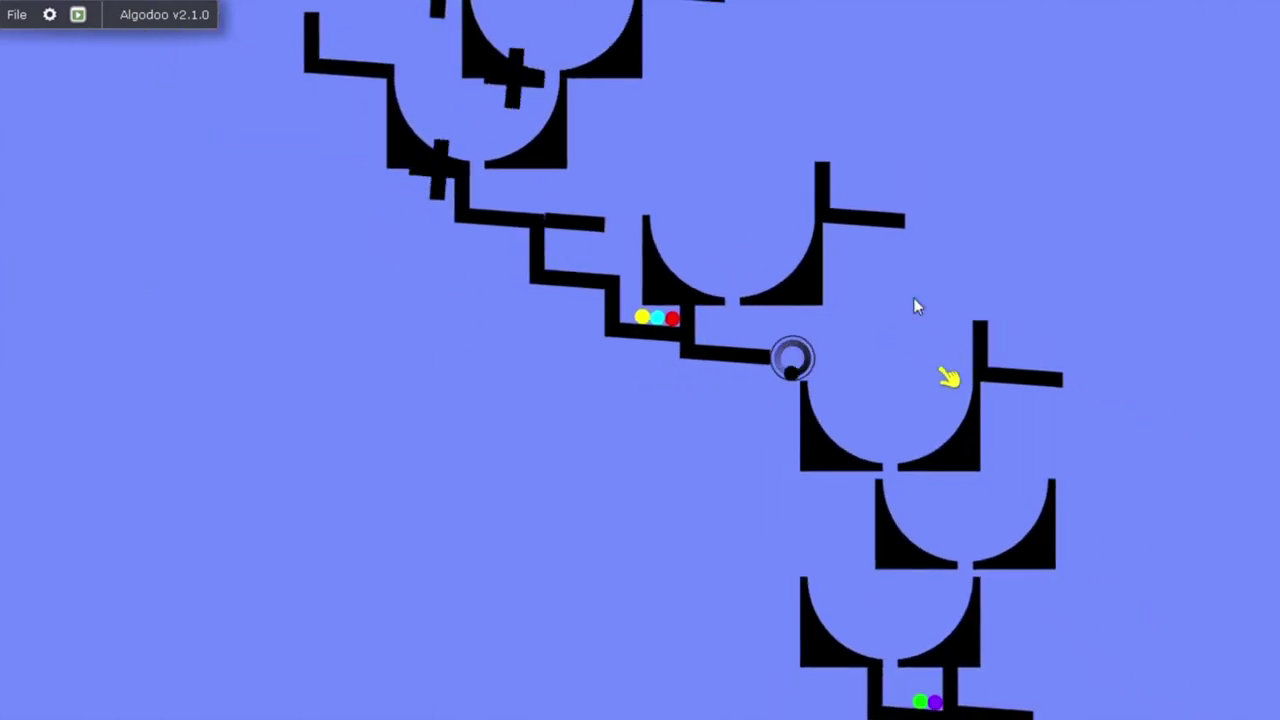
{"action": "left_click_drag", "start_coordinate": [911, 300], "coordinate": [745, 105]}
{"action": "left_click_drag", "start_coordinate": [797, 288], "coordinate": [676, 96]}
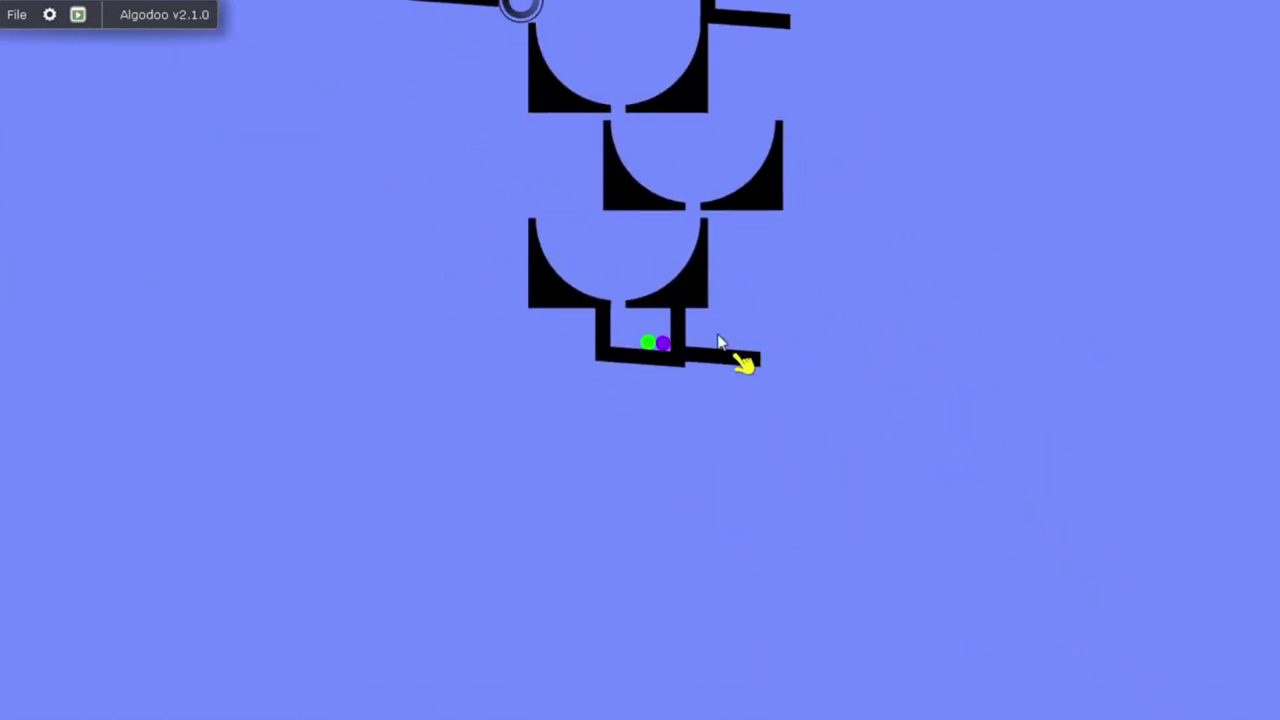
{"action": "scroll", "coordinate": [650, 365], "scroll_direction": "up", "scroll_amount": 8}
{"action": "left_click_drag", "start_coordinate": [676, 261], "coordinate": [702, 278]}
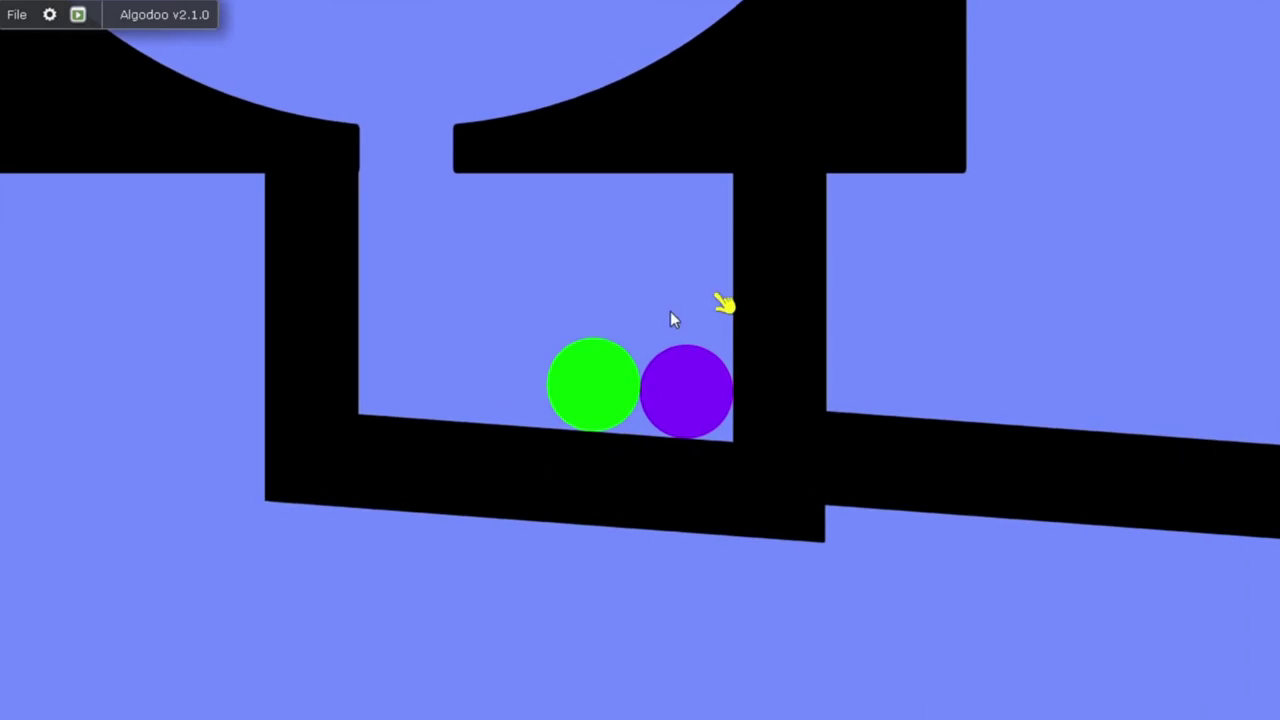
{"action": "scroll", "coordinate": [647, 385], "scroll_direction": "down", "scroll_amount": 5}
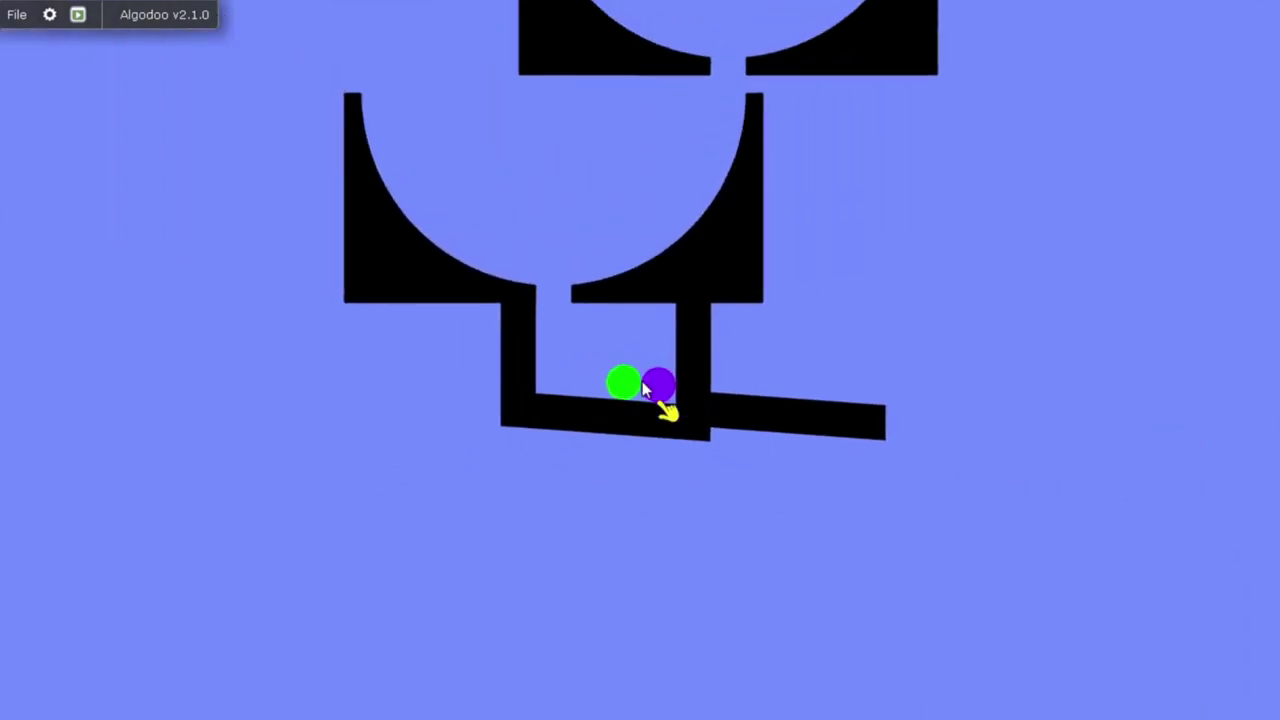
{"action": "scroll", "coordinate": [738, 320], "scroll_direction": "down", "scroll_amount": 4}
Step: Bring the prepared cross spinner, spinning bar, L-shaped ramp, ring and funnel into view
{"action": "left_click_drag", "start_coordinate": [738, 320], "coordinate": [845, 566]}
{"action": "scroll", "coordinate": [817, 506], "scroll_direction": "down", "scroll_amount": 3}
{"action": "scroll", "coordinate": [891, 586], "scroll_direction": "down", "scroll_amount": 2}
{"action": "left_click_drag", "start_coordinate": [745, 212], "coordinate": [1055, 343]}
{"action": "left_click_drag", "start_coordinate": [590, 258], "coordinate": [990, 312]}
{"action": "scroll", "coordinate": [700, 236], "scroll_direction": "up", "scroll_amount": 5}
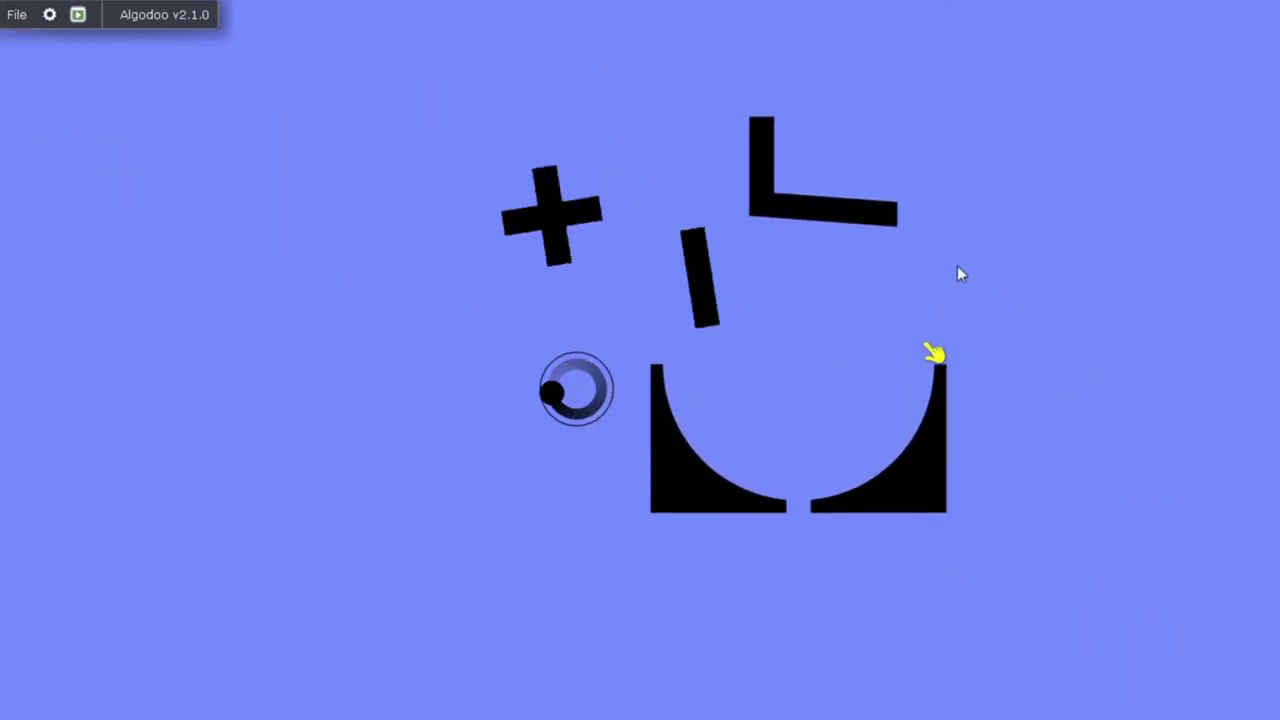